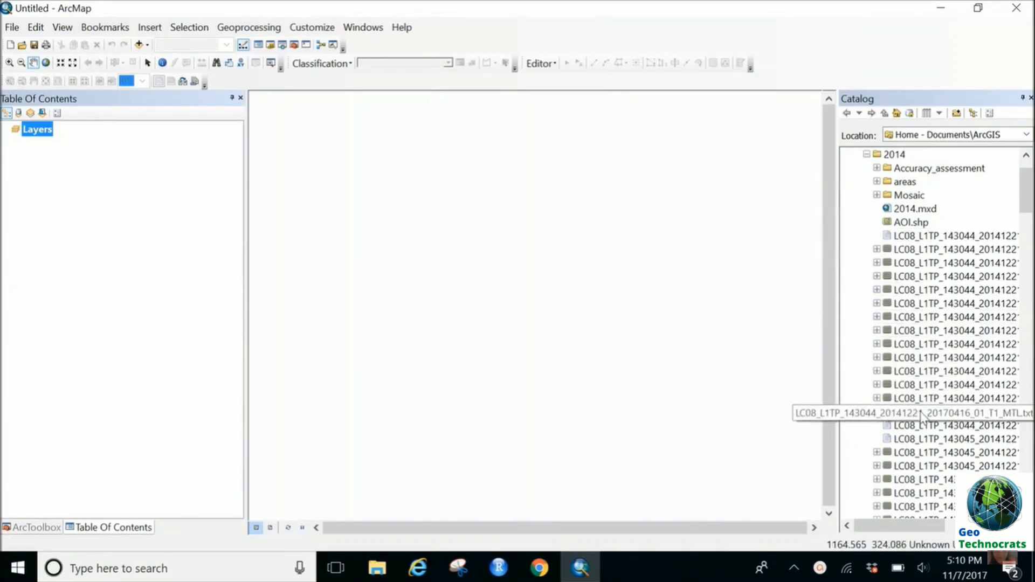
- Add the multispectral raster from LC08_L1TP_143044_20141221_20170416_01_T1_MTL.txt in the 2014 folder to the map
{"action": "scroll", "coordinate": [938, 518], "scroll_direction": "right", "scroll_amount": 3}
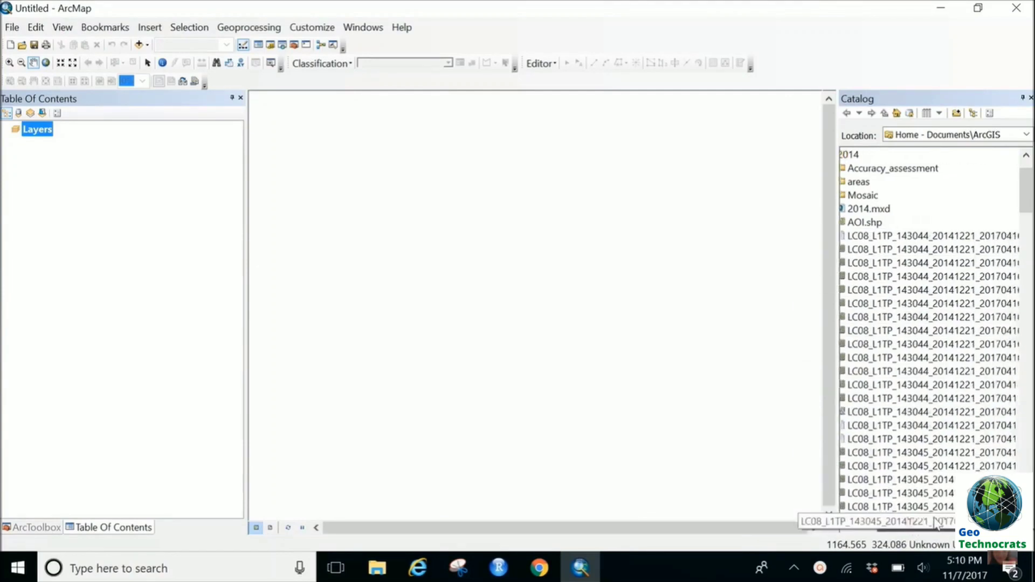
{"action": "scroll", "coordinate": [939, 522], "scroll_direction": "right", "scroll_amount": 3}
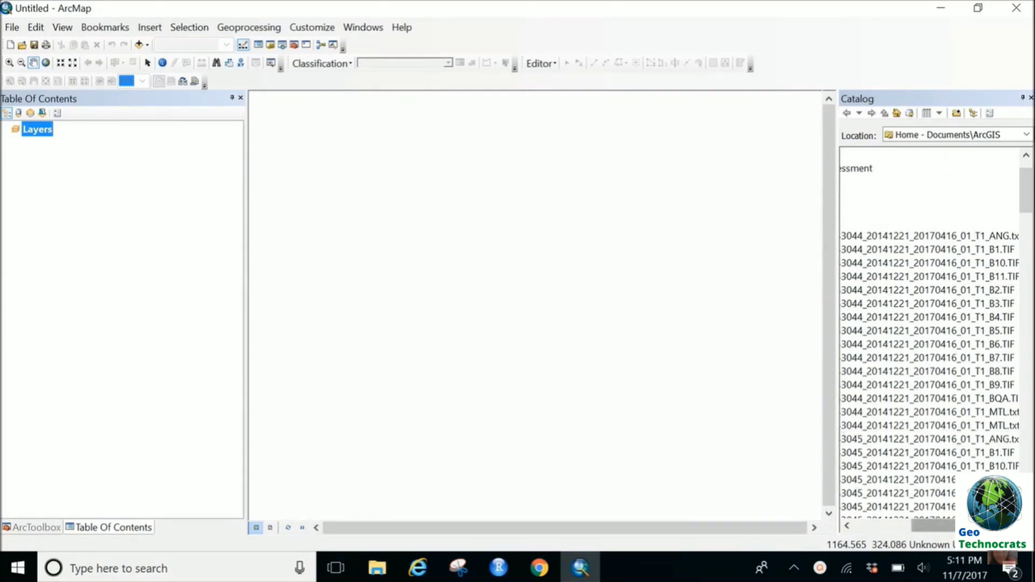
{"action": "left_click_drag", "start_coordinate": [974, 526], "coordinate": [939, 526]}
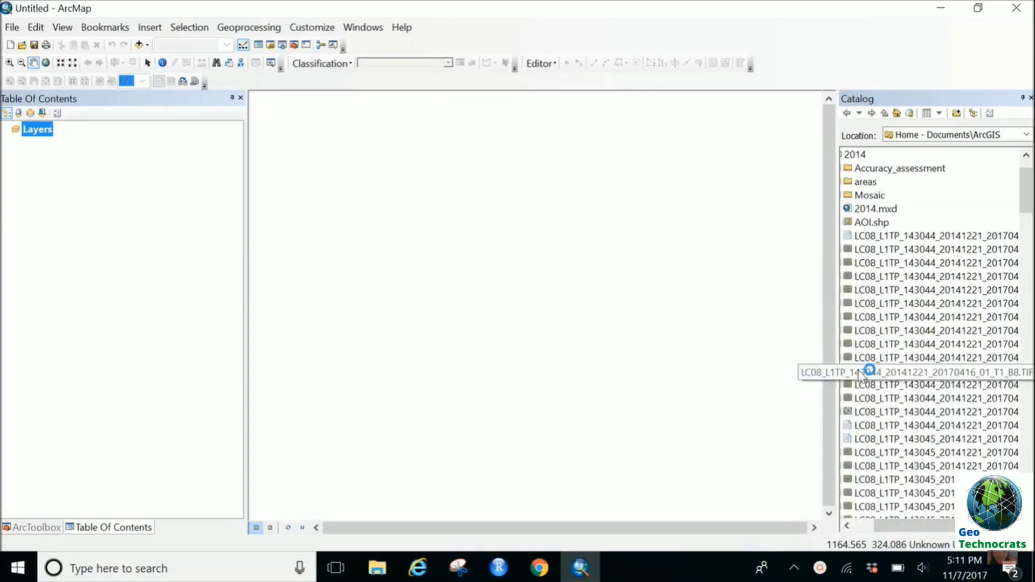
{"action": "left_click_drag", "start_coordinate": [915, 529], "coordinate": [952, 531]}
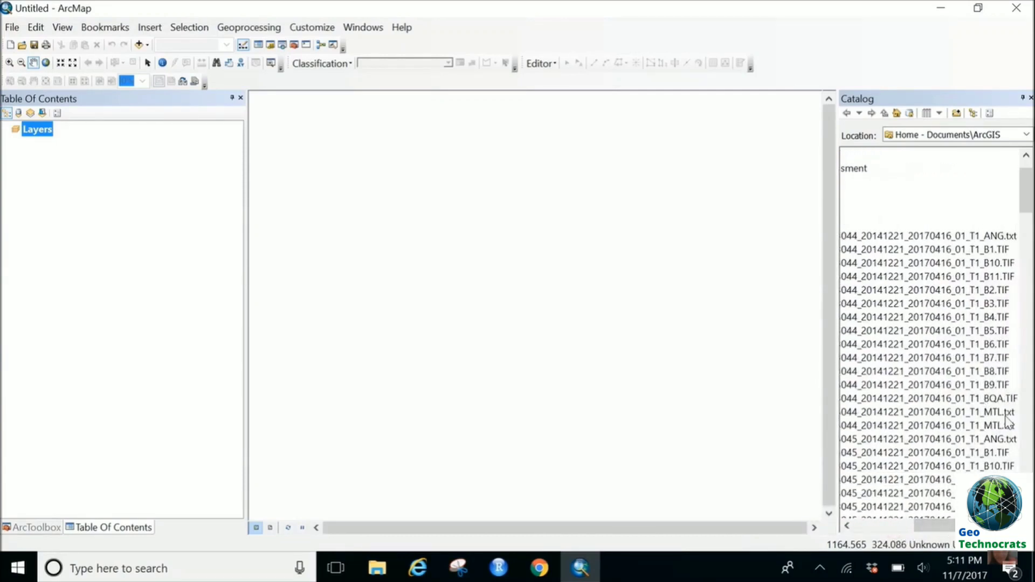
{"action": "left_click", "coordinate": [969, 413]}
{"action": "mouse_move", "coordinate": [935, 526]}
{"action": "left_mouse_down"}
{"action": "mouse_move", "coordinate": [914, 528]}
{"action": "mouse_move", "coordinate": [924, 527]}
{"action": "left_mouse_up"}
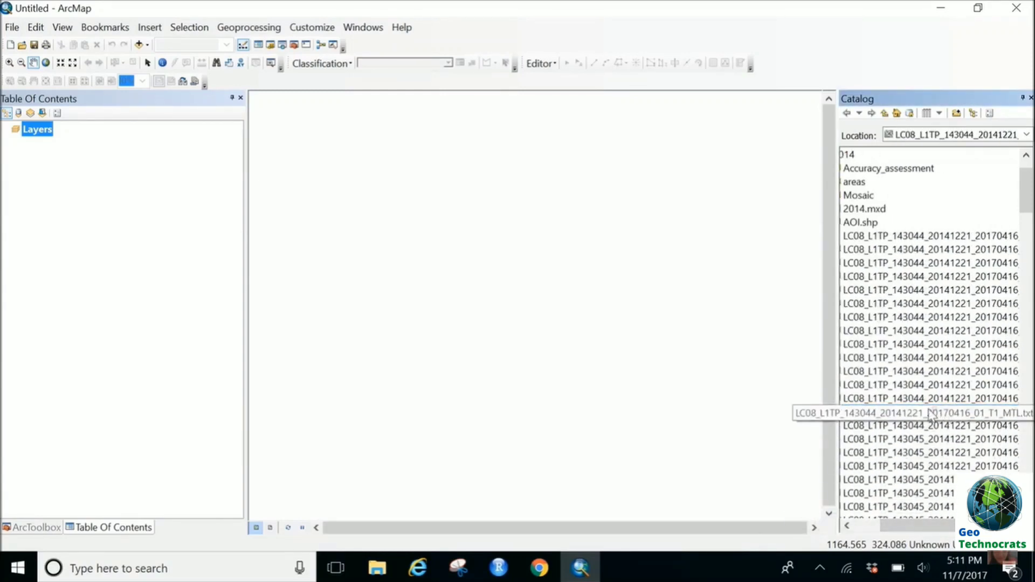
{"action": "left_click_drag", "start_coordinate": [935, 412], "coordinate": [558, 319]}
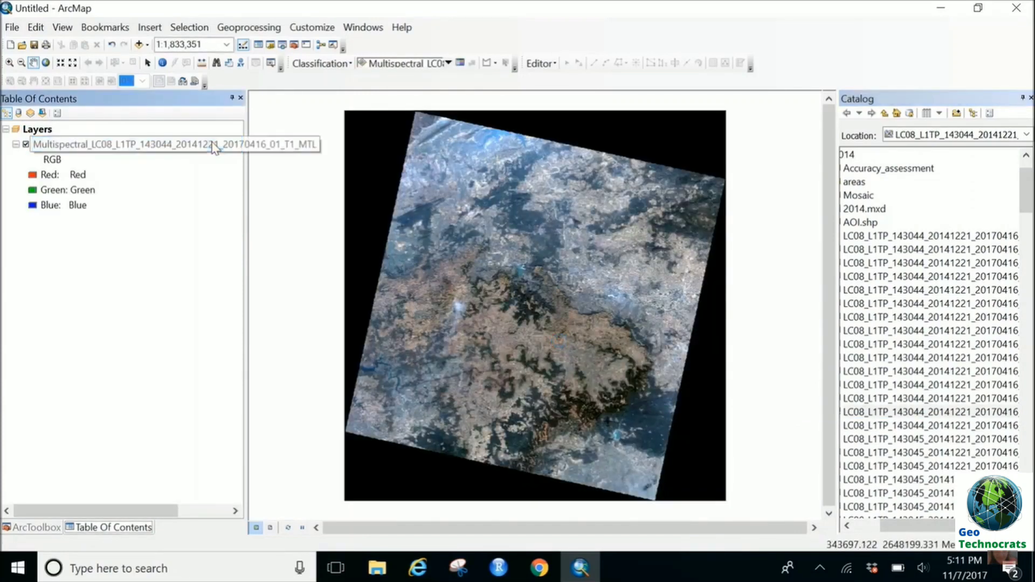
- Review the multispectral layer's key metadata, raster information, extent and spatial reference in its properties
{"action": "right_click", "coordinate": [216, 151]}
{"action": "left_click", "coordinate": [259, 363]}
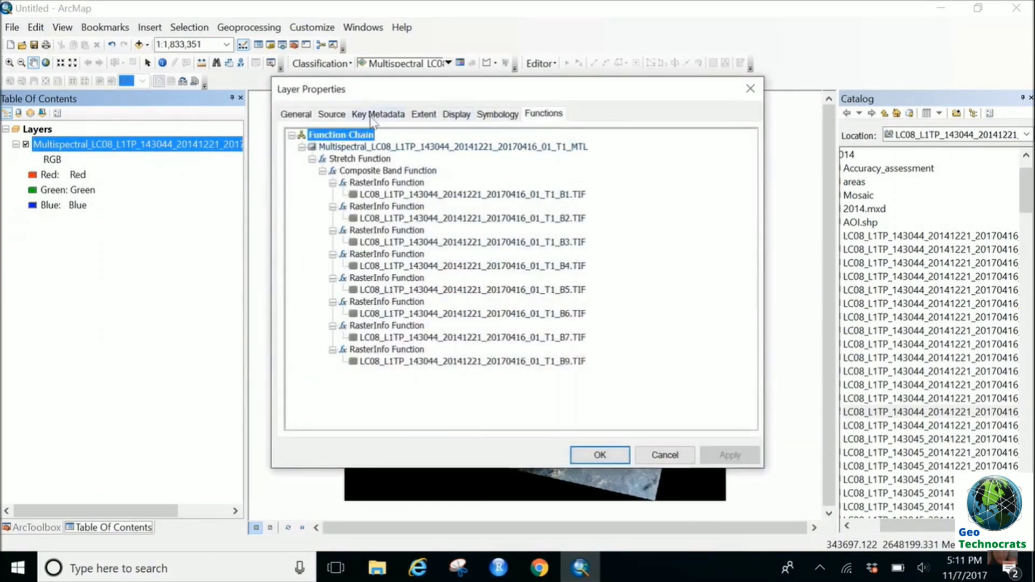
{"action": "left_click", "coordinate": [375, 114]}
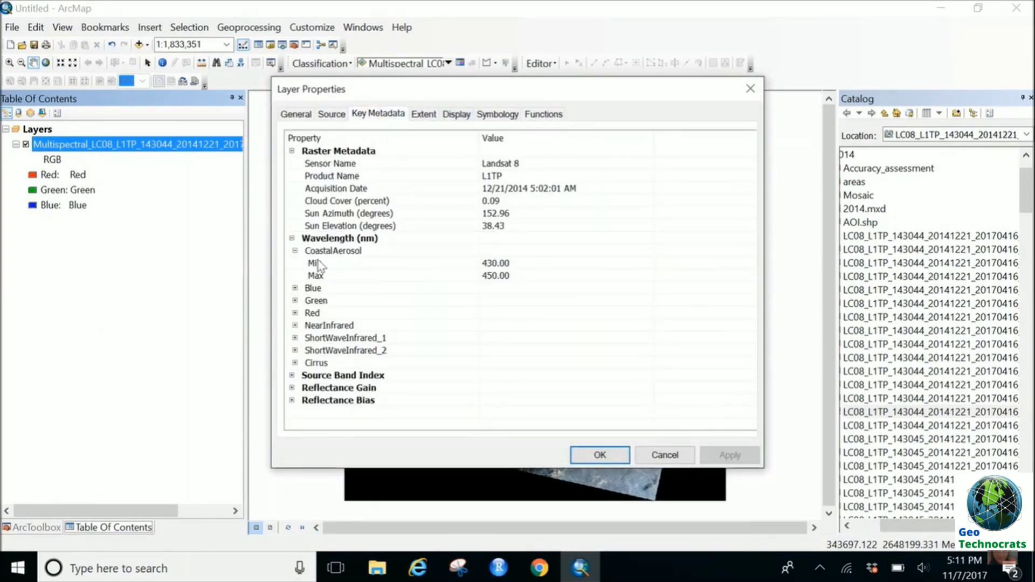
{"action": "left_click", "coordinate": [295, 250]}
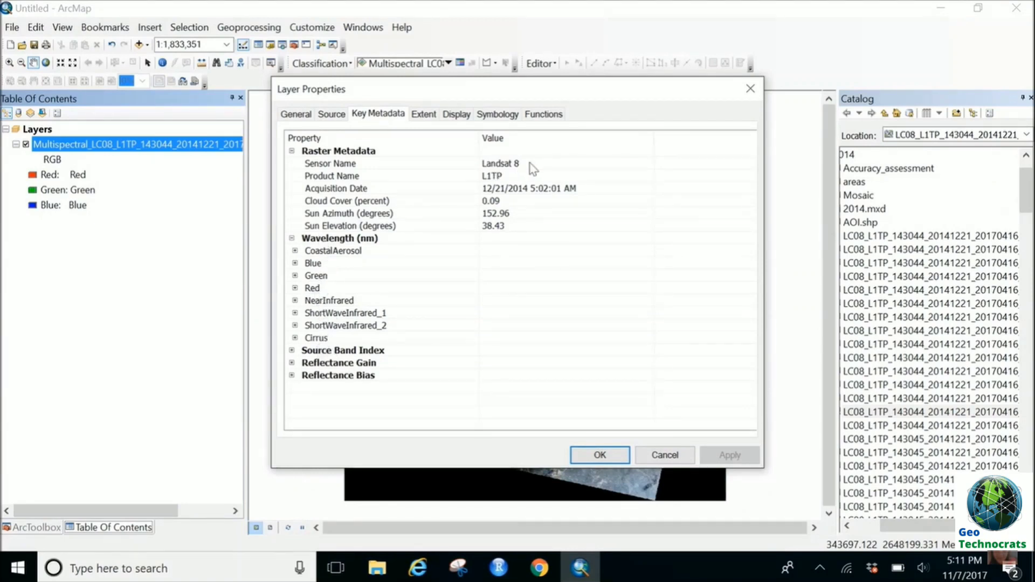
{"action": "left_click", "coordinate": [327, 117]}
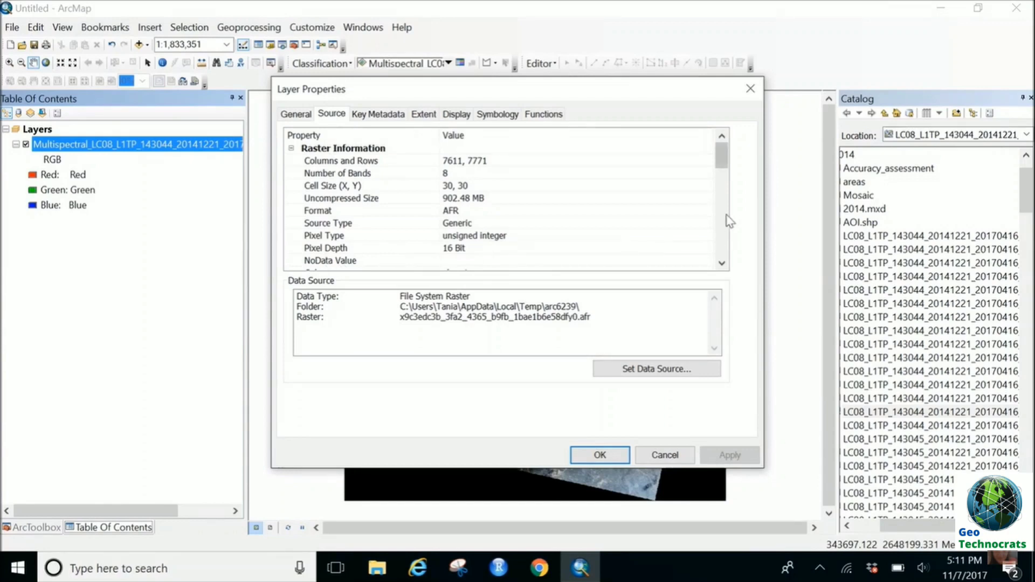
{"action": "left_click_drag", "start_coordinate": [722, 169], "coordinate": [722, 207]}
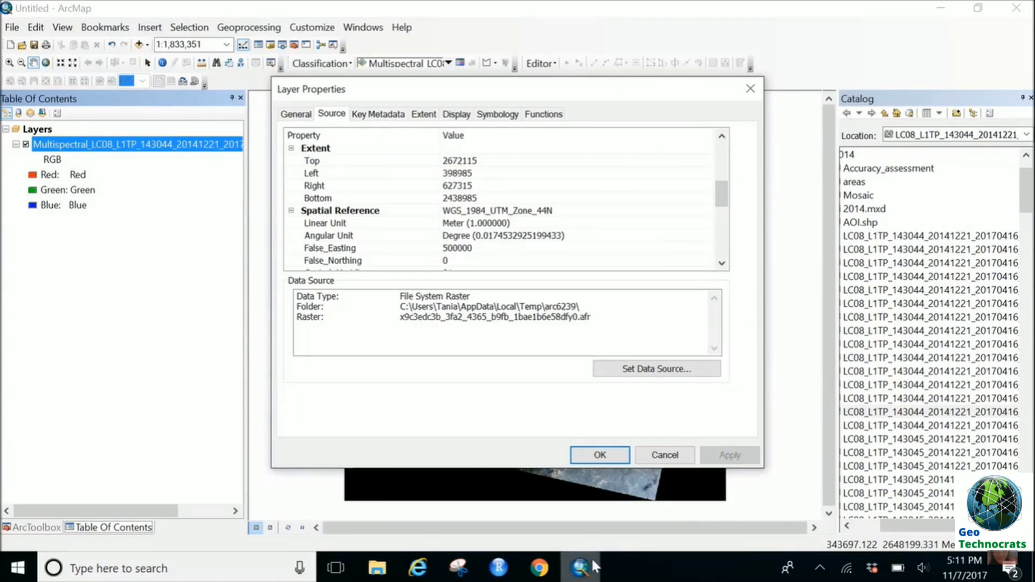
{"action": "left_click", "coordinate": [600, 455]}
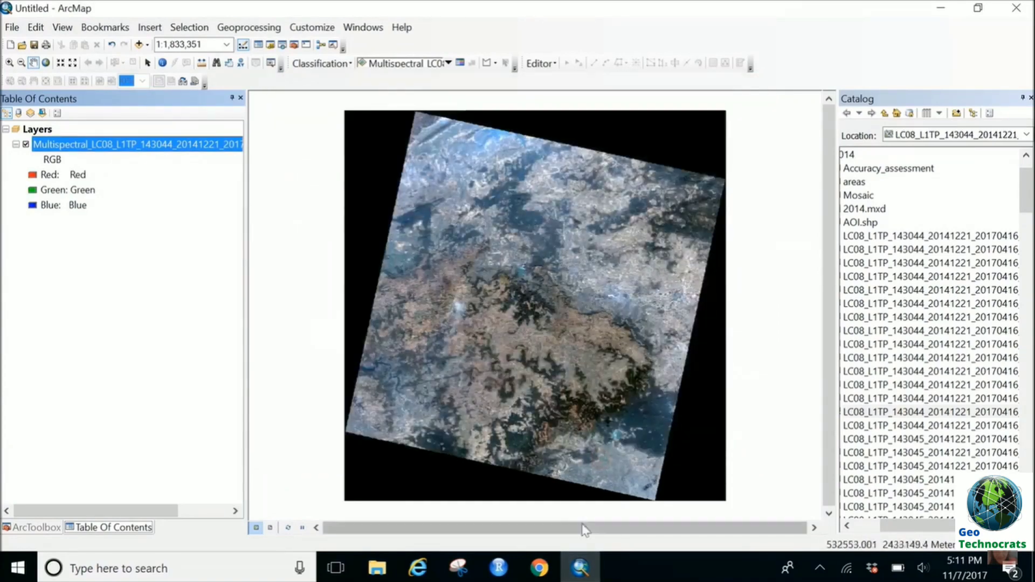
- Check that the Image Classification toolbar and the Spatial Analyst extension are enabled
{"action": "right_click", "coordinate": [604, 30]}
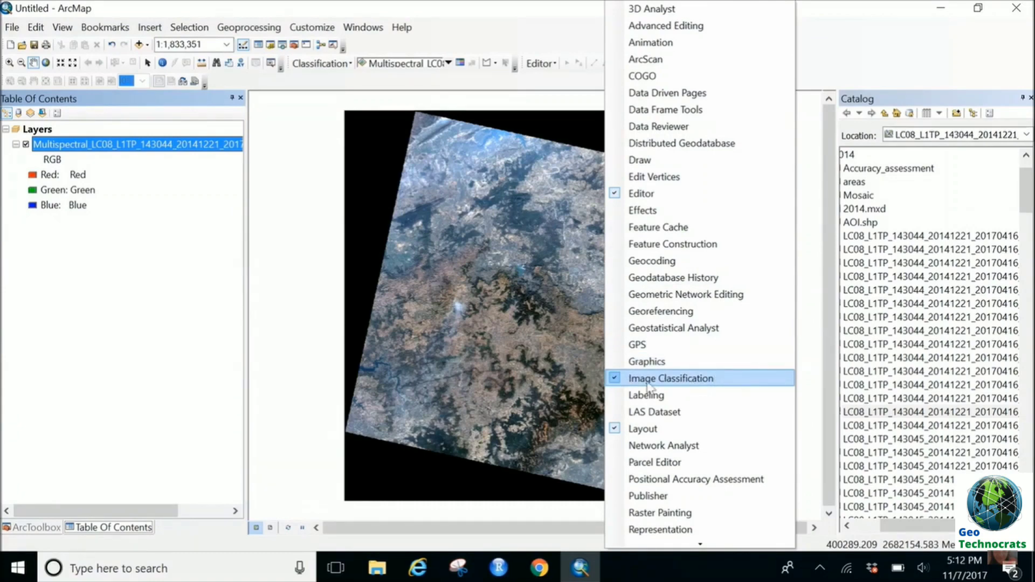
{"action": "left_click", "coordinate": [865, 42]}
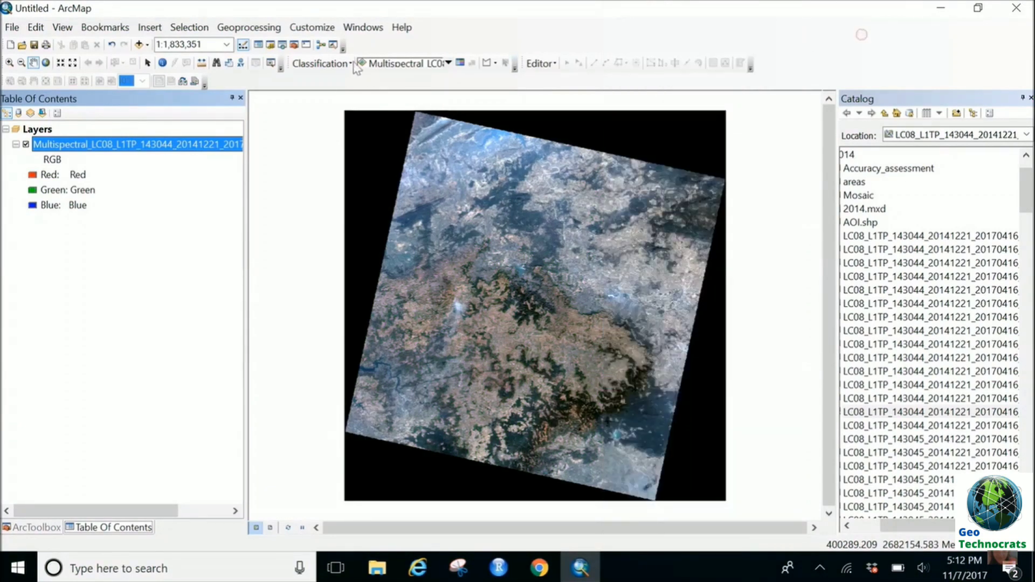
{"action": "left_click", "coordinate": [312, 27]}
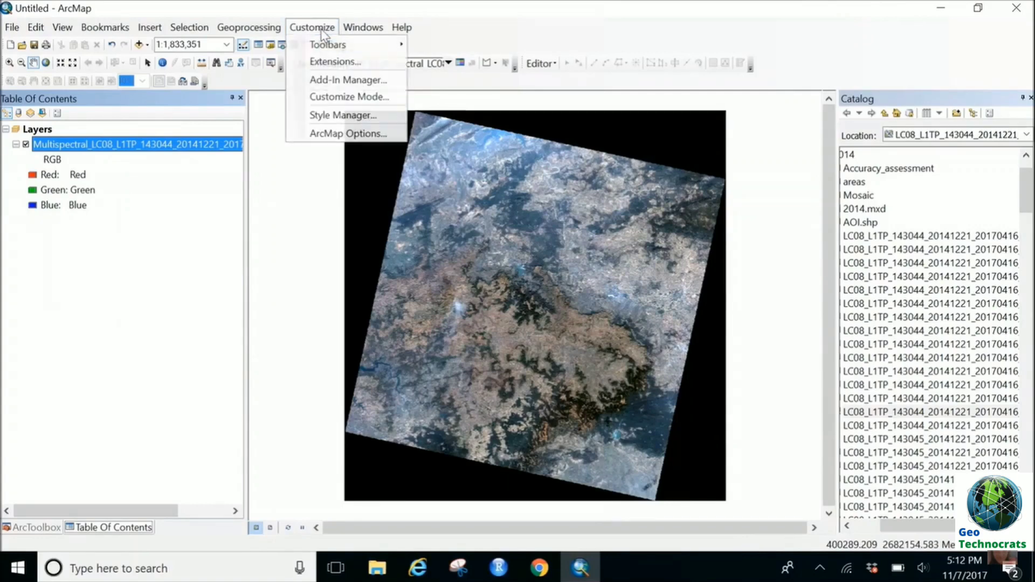
{"action": "left_click", "coordinate": [334, 61]}
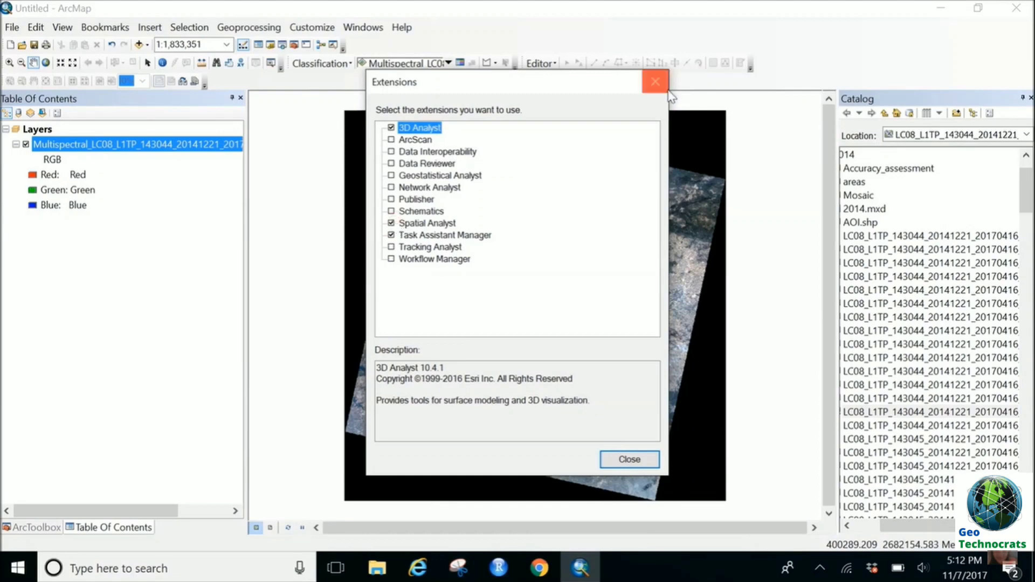
{"action": "left_click", "coordinate": [629, 459]}
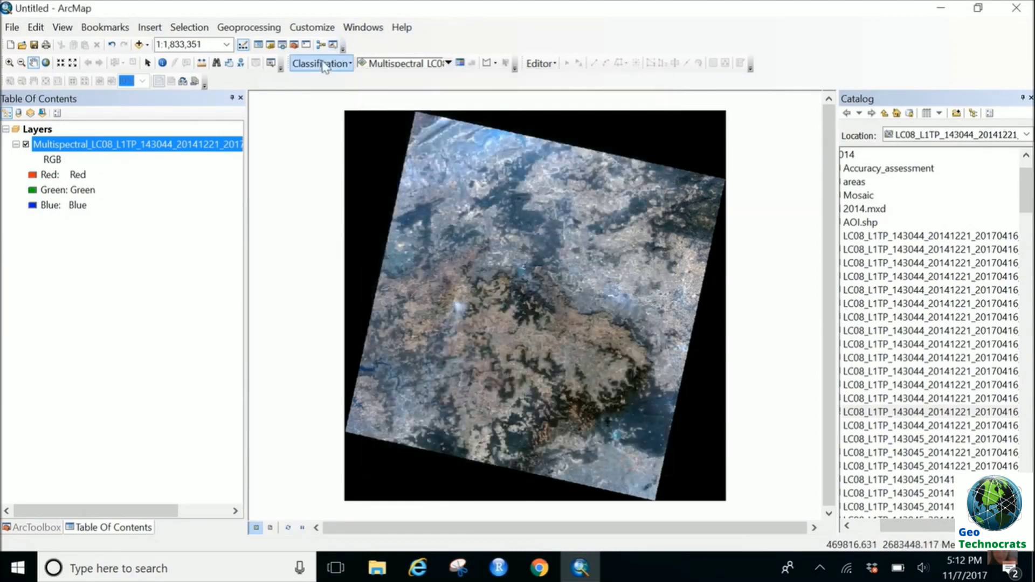
- Reposition the Image Classification toolbar slightly and choose the multispectral layer as its classification input
{"action": "mouse_move", "coordinate": [290, 64]}
{"action": "left_mouse_down"}
{"action": "mouse_move", "coordinate": [279, 152]}
{"action": "mouse_move", "coordinate": [310, 62]}
{"action": "left_mouse_up"}
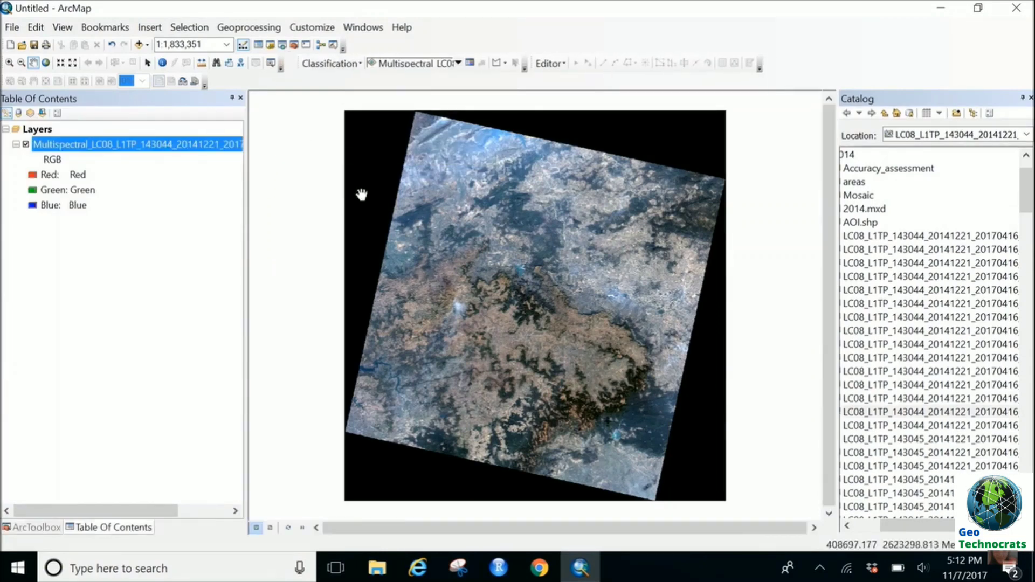
{"action": "left_click", "coordinate": [458, 62]}
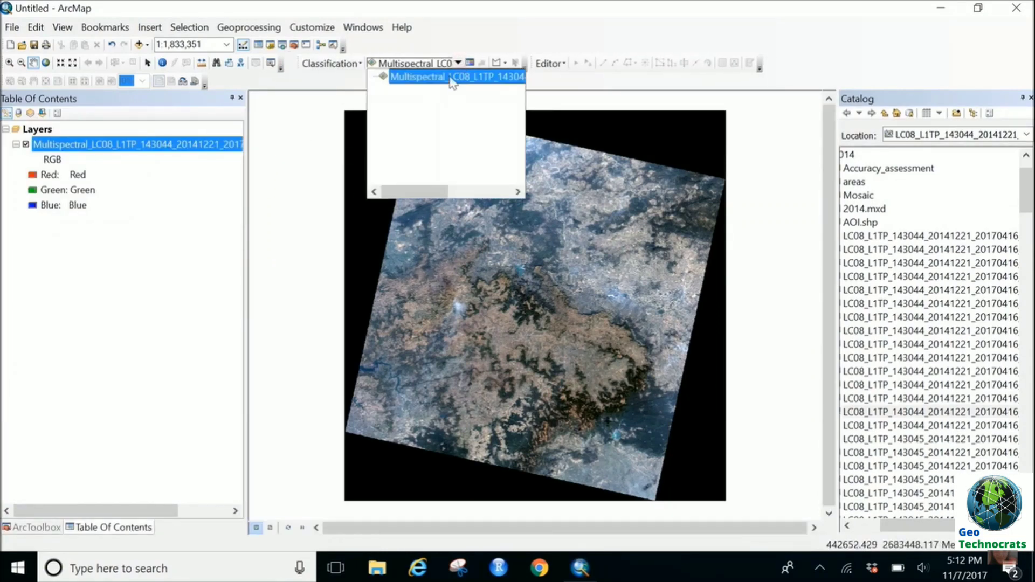
{"action": "left_click", "coordinate": [452, 83]}
{"action": "left_click", "coordinate": [116, 146]}
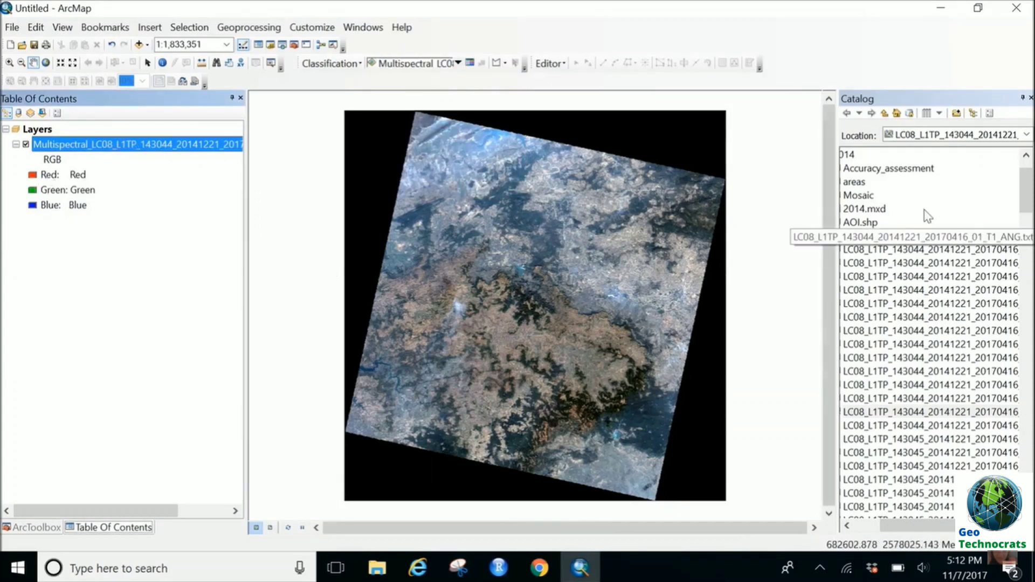
- Display the multispectral layer as a false-colour composite with NearInfrared in red, Red in green and Green in blue
{"action": "right_click", "coordinate": [51, 144]}
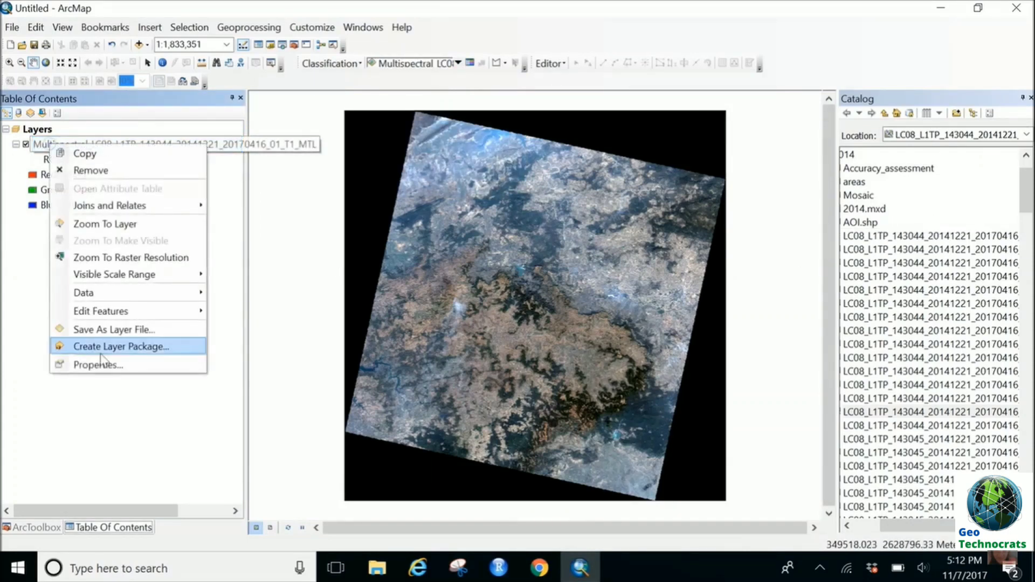
{"action": "left_click", "coordinate": [99, 365]}
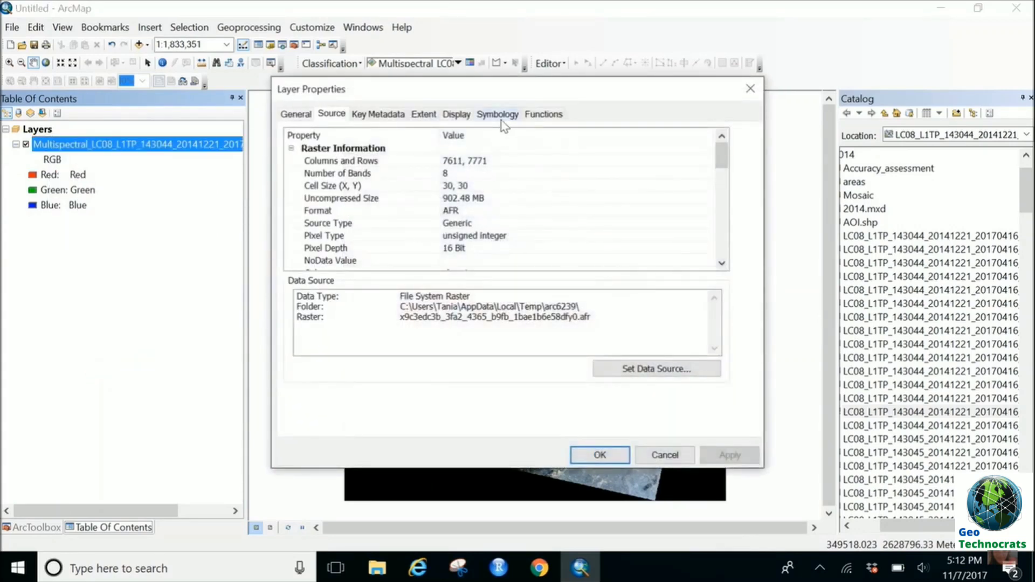
{"action": "left_click", "coordinate": [497, 114]}
{"action": "left_click", "coordinate": [578, 181]}
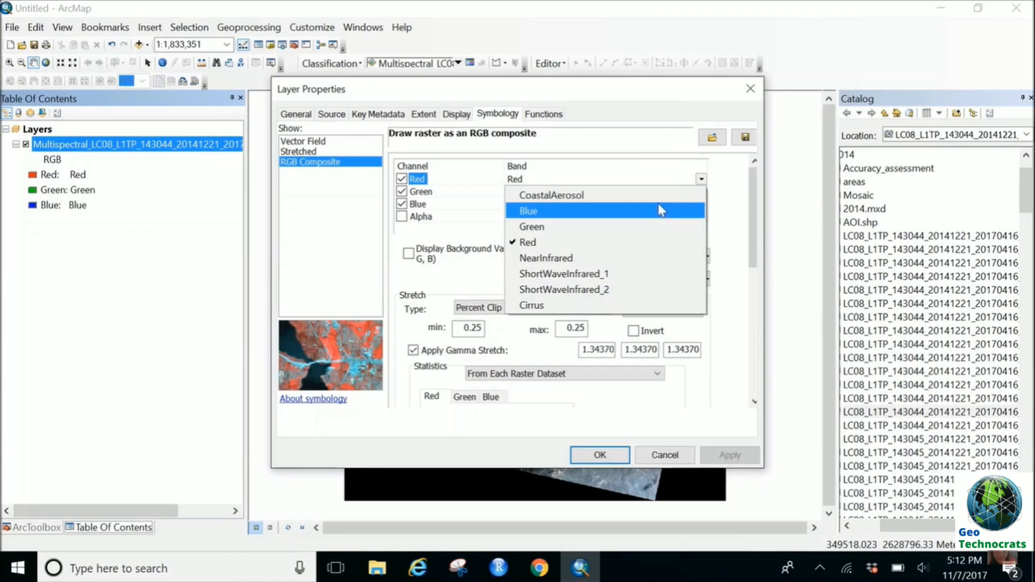
{"action": "left_click", "coordinate": [647, 258]}
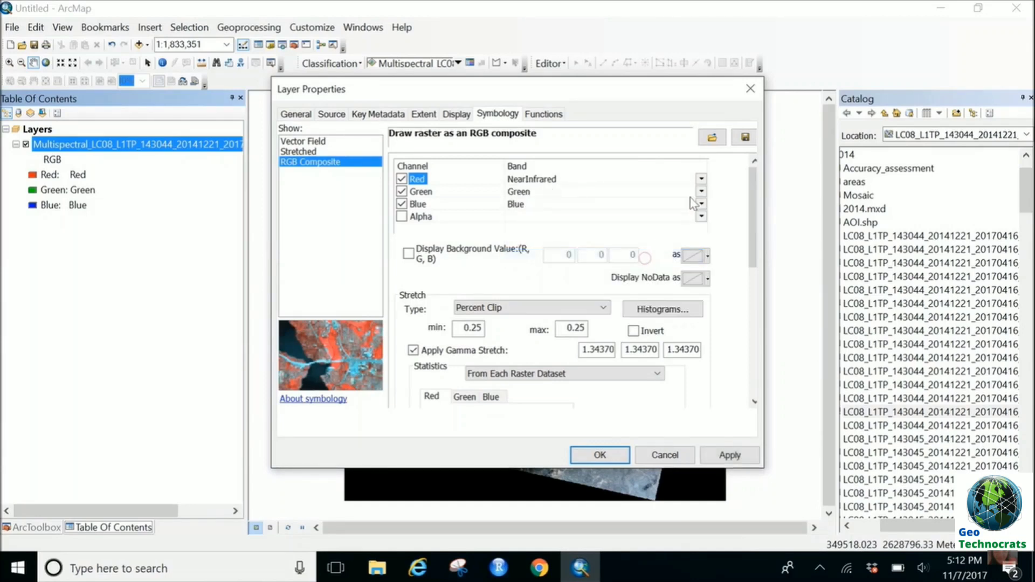
{"action": "left_click", "coordinate": [701, 192]}
{"action": "left_click", "coordinate": [631, 255]}
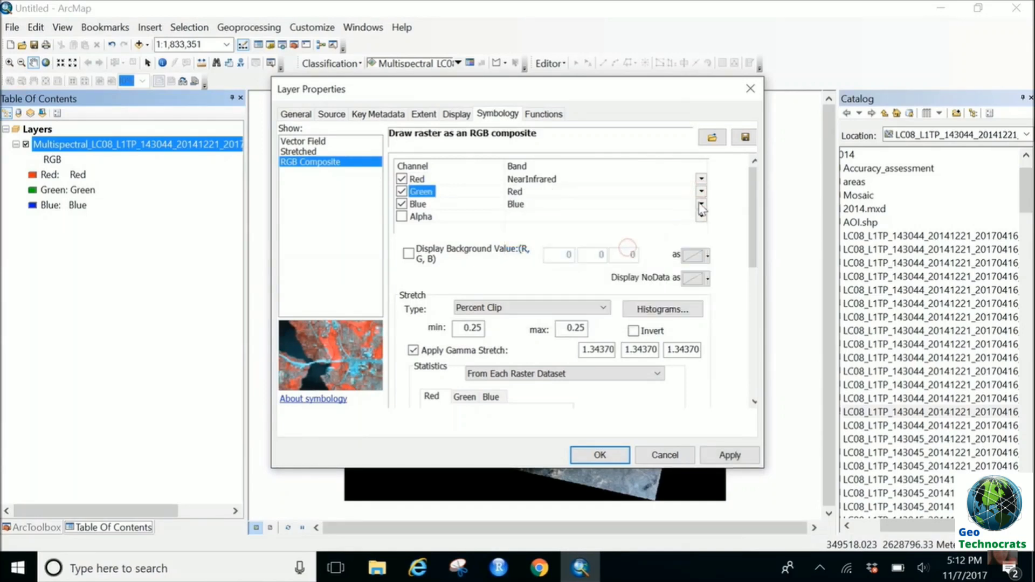
{"action": "left_click", "coordinate": [701, 204]}
{"action": "left_click", "coordinate": [668, 251]}
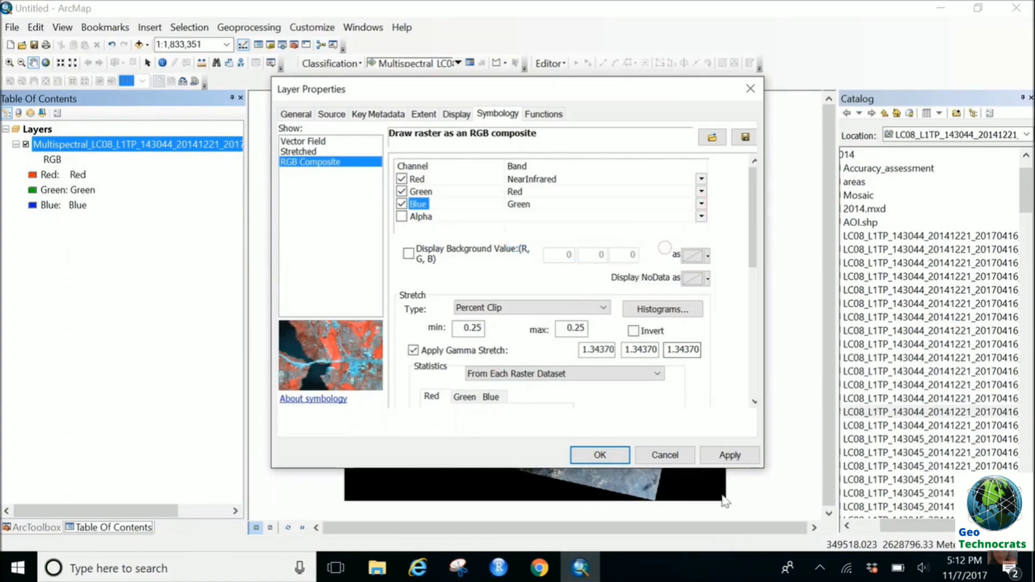
{"action": "left_click", "coordinate": [730, 456]}
{"action": "left_click", "coordinate": [599, 455]}
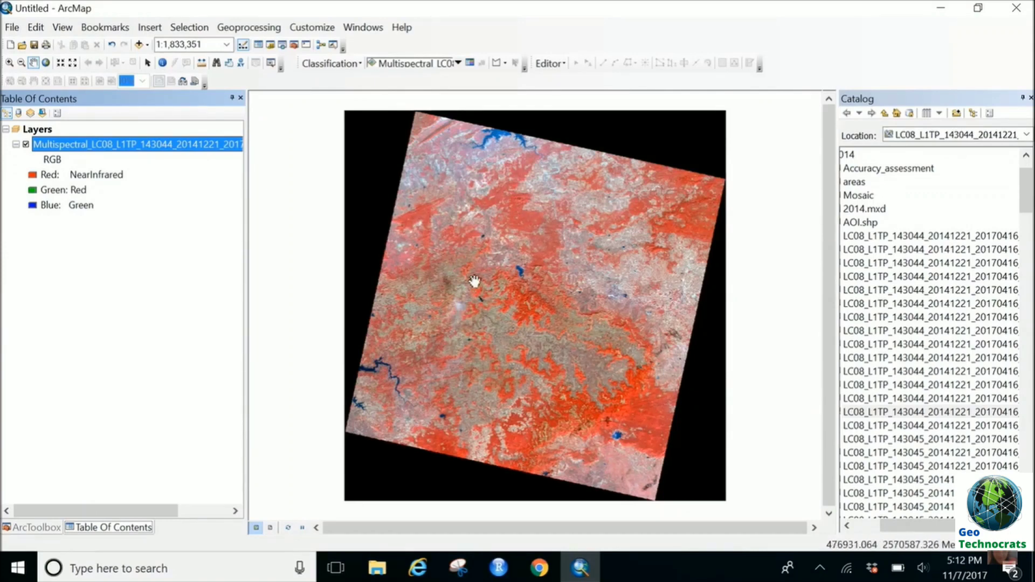
{"action": "scroll", "coordinate": [475, 280], "scroll_direction": "down", "scroll_amount": 1}
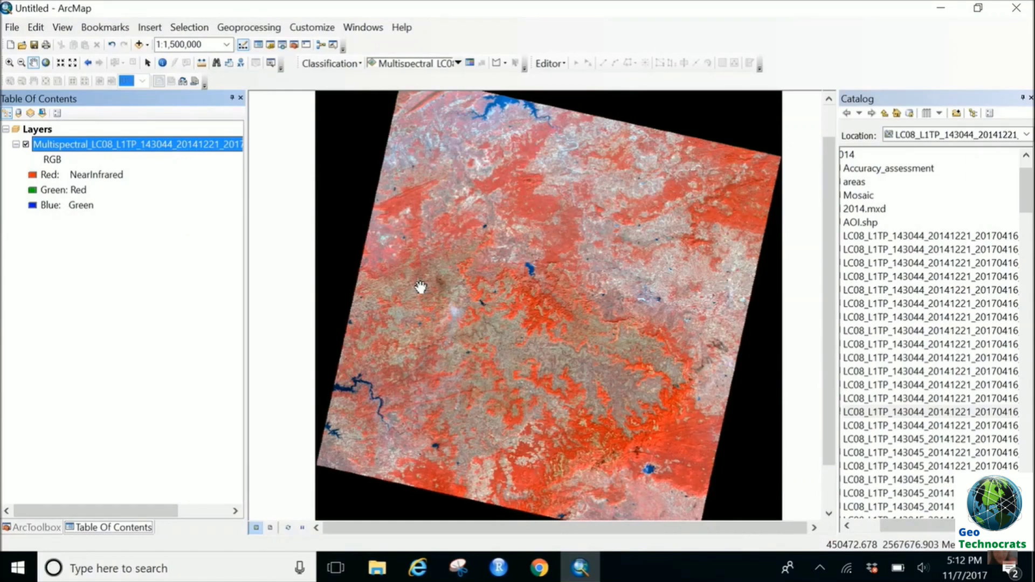
{"action": "scroll", "coordinate": [420, 287], "scroll_direction": "up", "scroll_amount": 1}
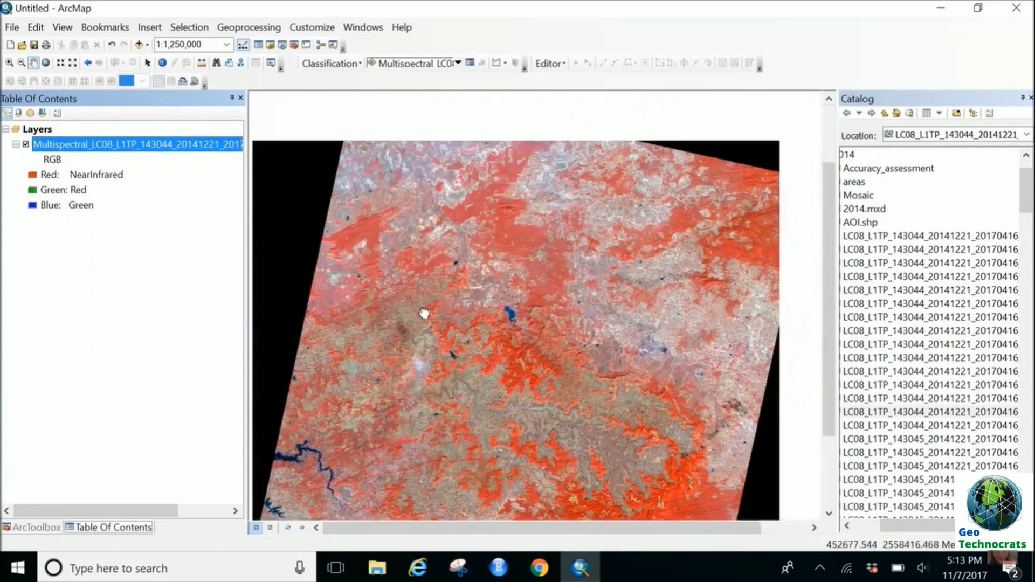
{"action": "left_click_drag", "start_coordinate": [422, 317], "coordinate": [435, 272]}
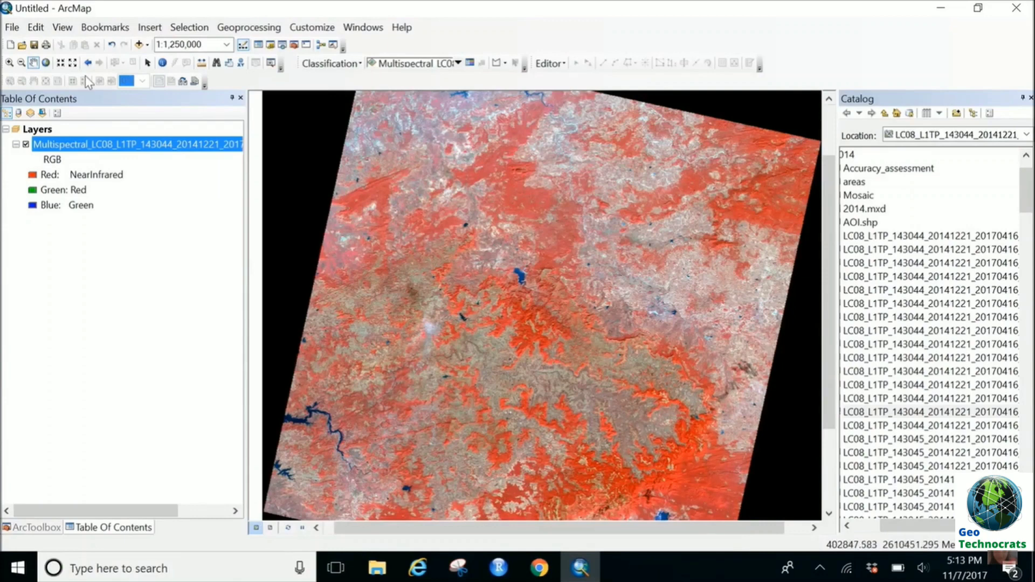
{"action": "left_click", "coordinate": [47, 63]}
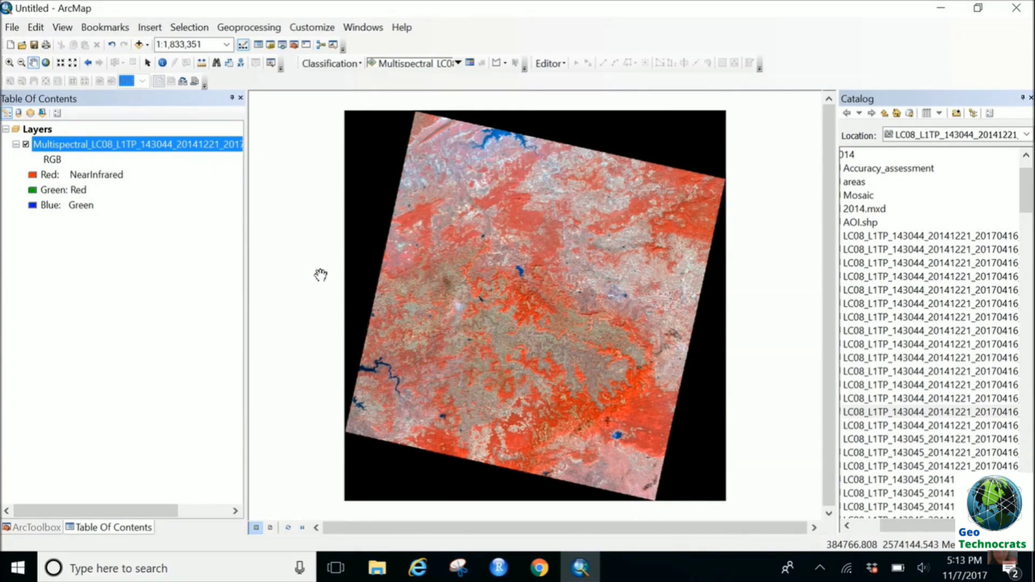
- Open the Training Sample Manager and move its window clear of the satellite image
{"action": "left_click", "coordinate": [474, 64]}
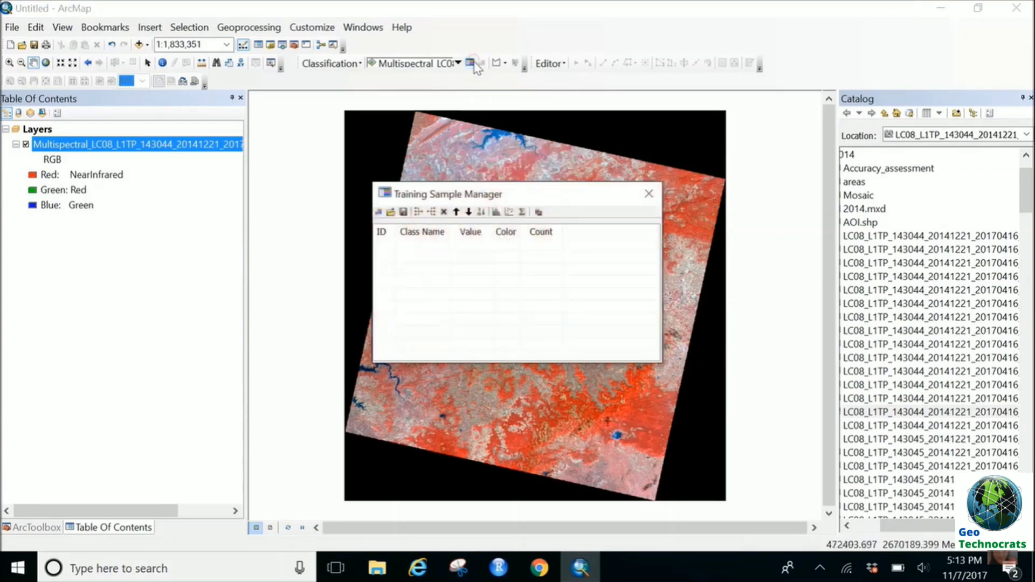
{"action": "left_click_drag", "start_coordinate": [515, 186], "coordinate": [199, 32]}
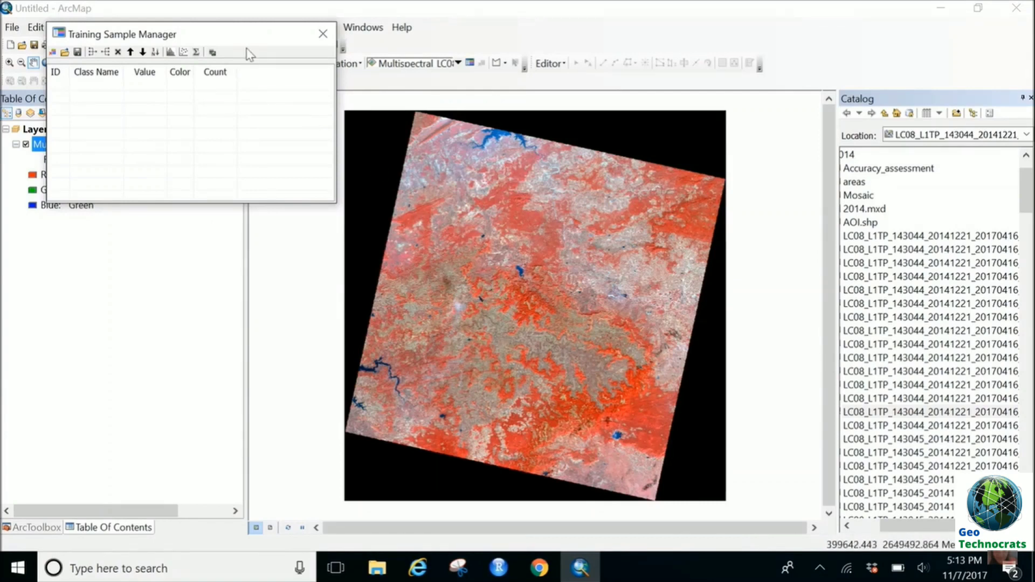
{"action": "left_click_drag", "start_coordinate": [242, 36], "coordinate": [221, 36]}
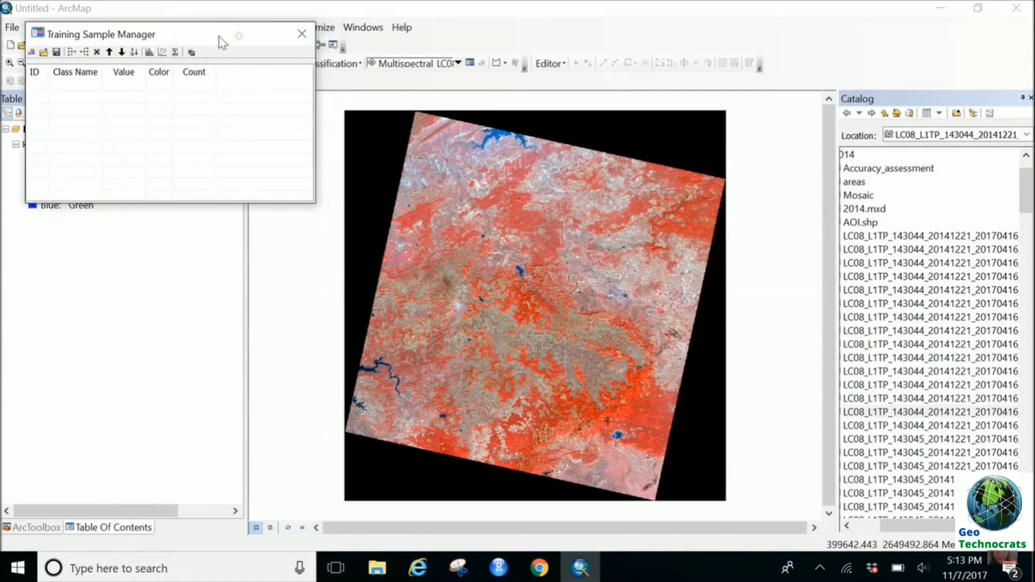
- Draw a small rectangular training sample of about 19 pixels on the dark red vegetation in the northwest of the image
{"action": "left_click", "coordinate": [505, 64]}
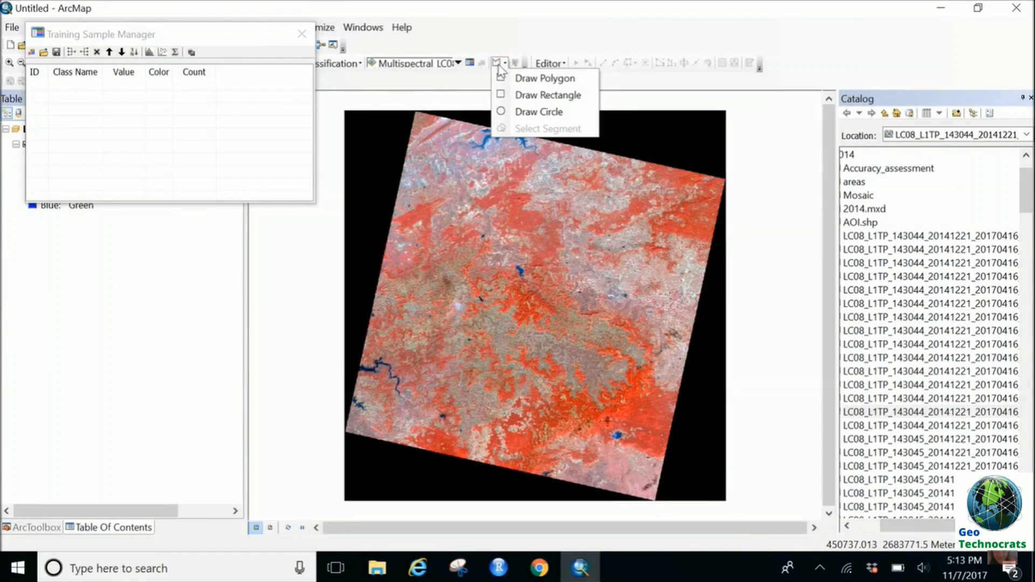
{"action": "left_click", "coordinate": [521, 99]}
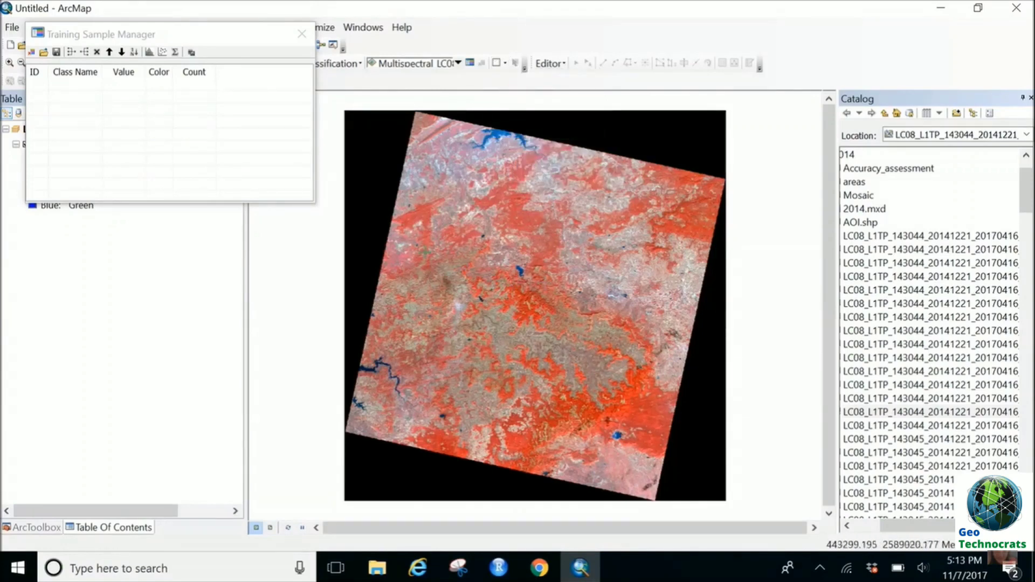
{"action": "scroll", "coordinate": [408, 233], "scroll_direction": "up", "scroll_amount": 2}
{"action": "scroll", "coordinate": [408, 233], "scroll_direction": "up", "scroll_amount": 4}
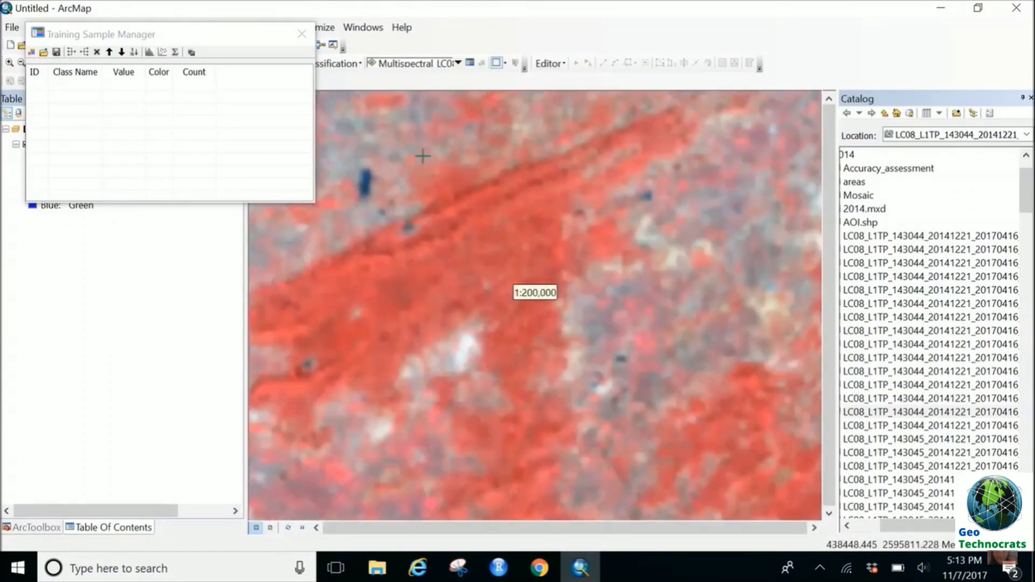
{"action": "scroll", "coordinate": [471, 285], "scroll_direction": "up", "scroll_amount": 3}
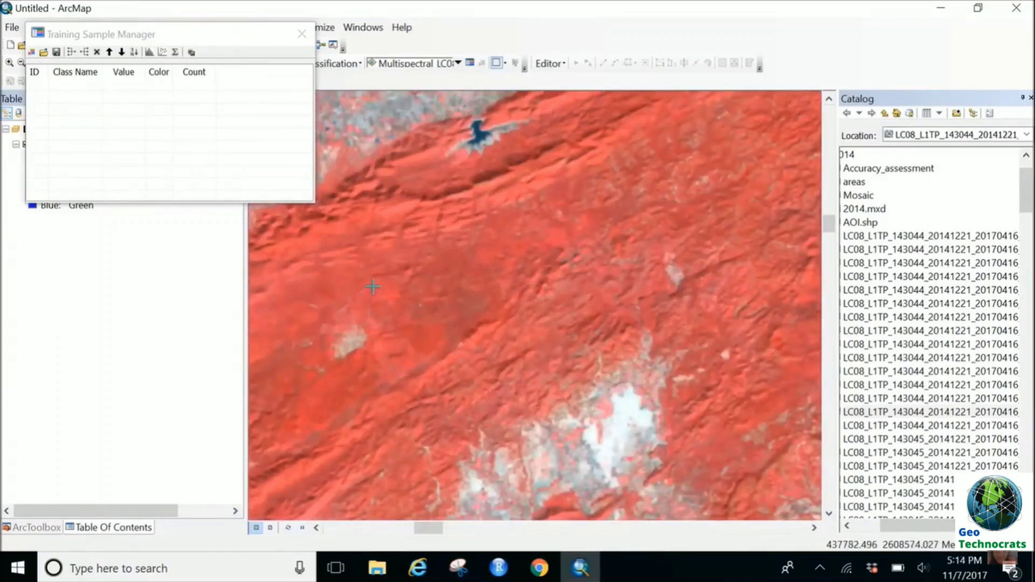
{"action": "scroll", "coordinate": [405, 277], "scroll_direction": "up", "scroll_amount": 1}
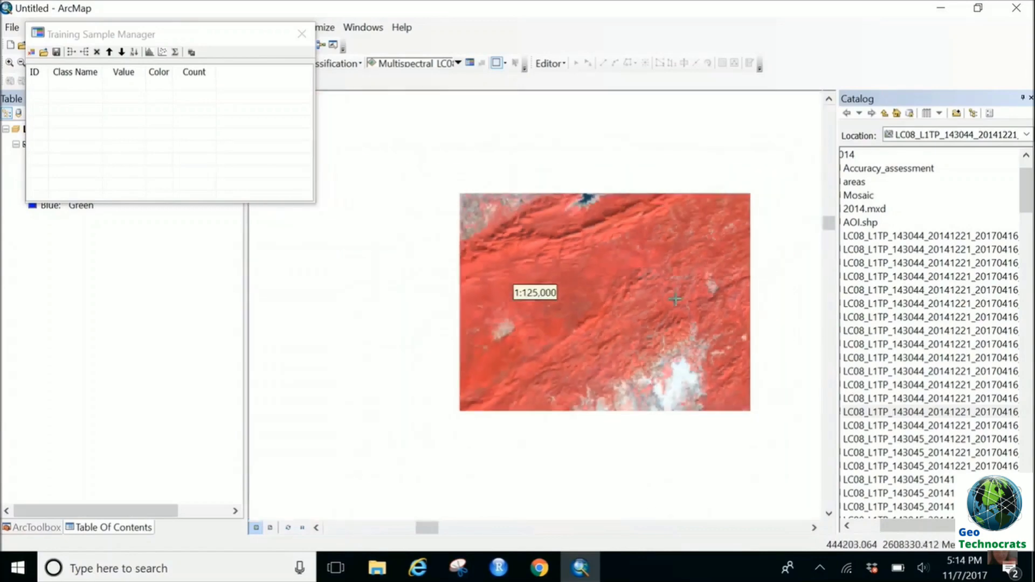
{"action": "scroll", "coordinate": [641, 289], "scroll_direction": "down", "scroll_amount": 2}
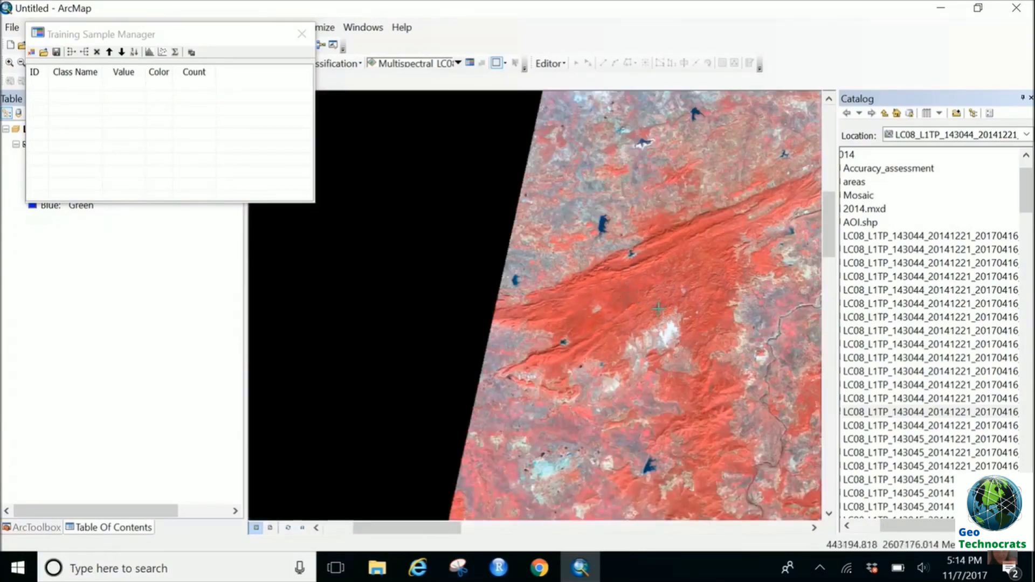
{"action": "left_click_drag", "start_coordinate": [676, 312], "coordinate": [554, 301]}
{"action": "scroll", "coordinate": [554, 300], "scroll_direction": "up", "scroll_amount": 4}
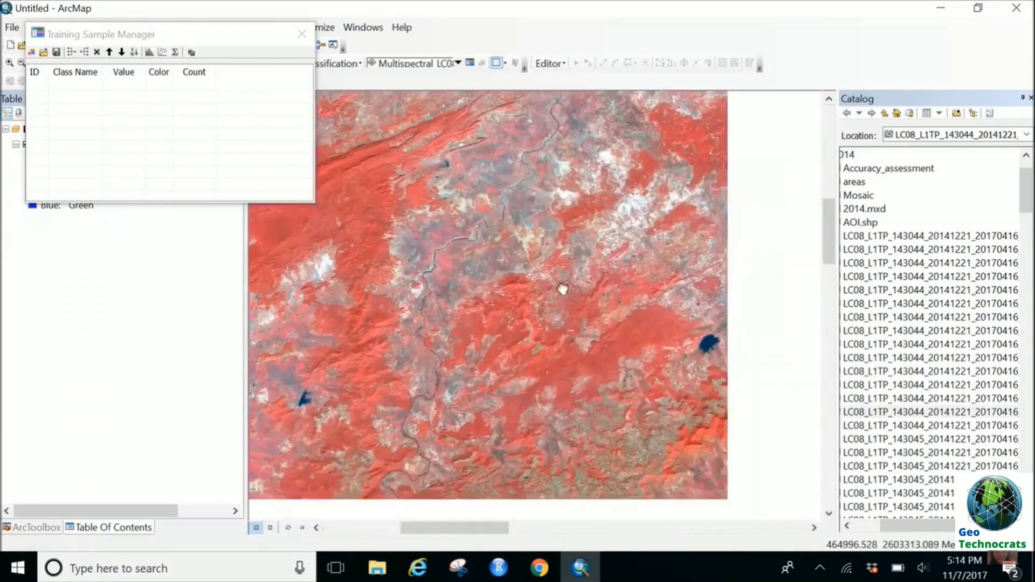
{"action": "scroll", "coordinate": [422, 260], "scroll_direction": "up", "scroll_amount": 2}
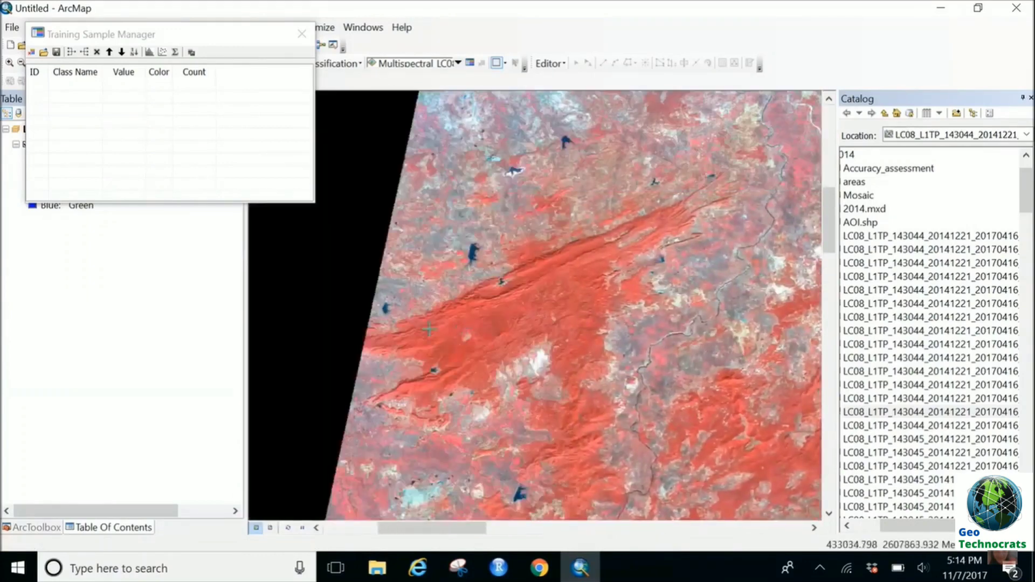
{"action": "scroll", "coordinate": [492, 343], "scroll_direction": "up", "scroll_amount": 1}
{"action": "scroll", "coordinate": [468, 252], "scroll_direction": "up", "scroll_amount": 3}
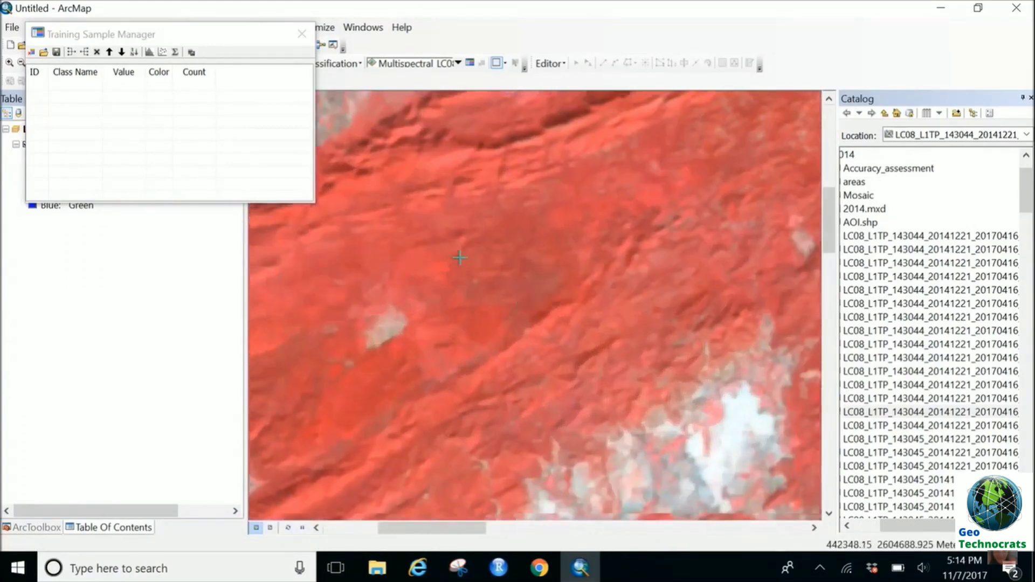
{"action": "scroll", "coordinate": [457, 236], "scroll_direction": "up", "scroll_amount": 2}
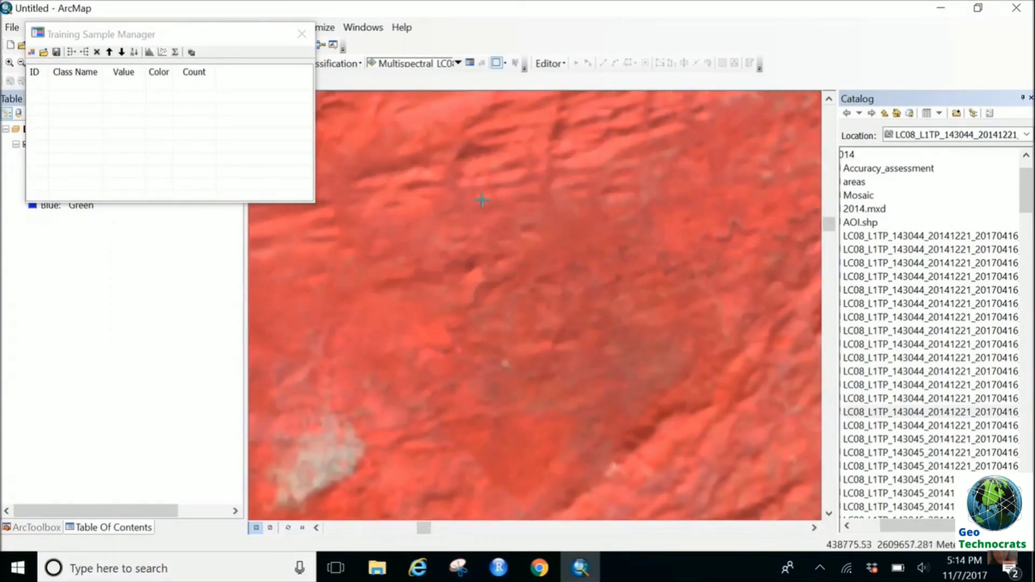
{"action": "left_click_drag", "start_coordinate": [483, 200], "coordinate": [496, 213]}
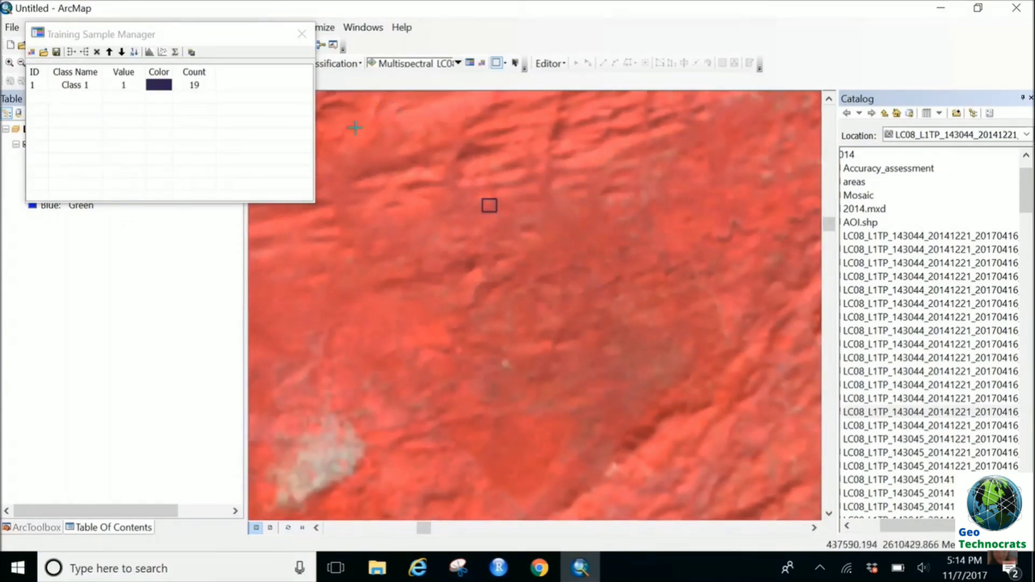
- Draw a second rectangular training sample of about 21 pixels on the bright red vegetation beside a small reservoir in the image's centre
{"action": "scroll", "coordinate": [618, 247], "scroll_direction": "down", "scroll_amount": 3}
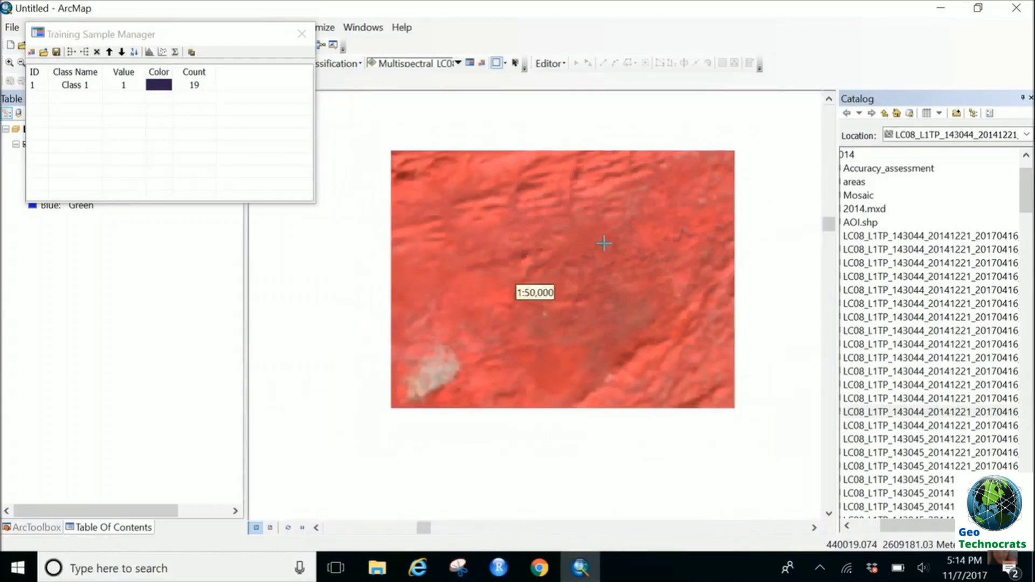
{"action": "scroll", "coordinate": [544, 246], "scroll_direction": "down", "scroll_amount": 3}
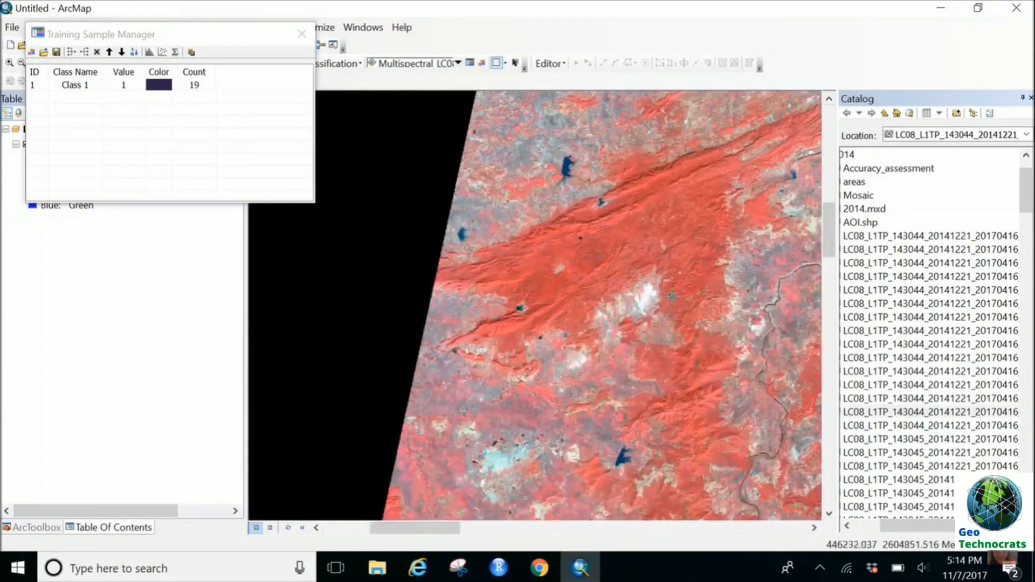
{"action": "left_click_drag", "start_coordinate": [684, 298], "coordinate": [334, 226]}
{"action": "left_click_drag", "start_coordinate": [628, 344], "coordinate": [426, 230]}
{"action": "left_click_drag", "start_coordinate": [646, 323], "coordinate": [514, 182]}
{"action": "left_click_drag", "start_coordinate": [589, 331], "coordinate": [577, 167]}
{"action": "left_click_drag", "start_coordinate": [628, 304], "coordinate": [603, 202]}
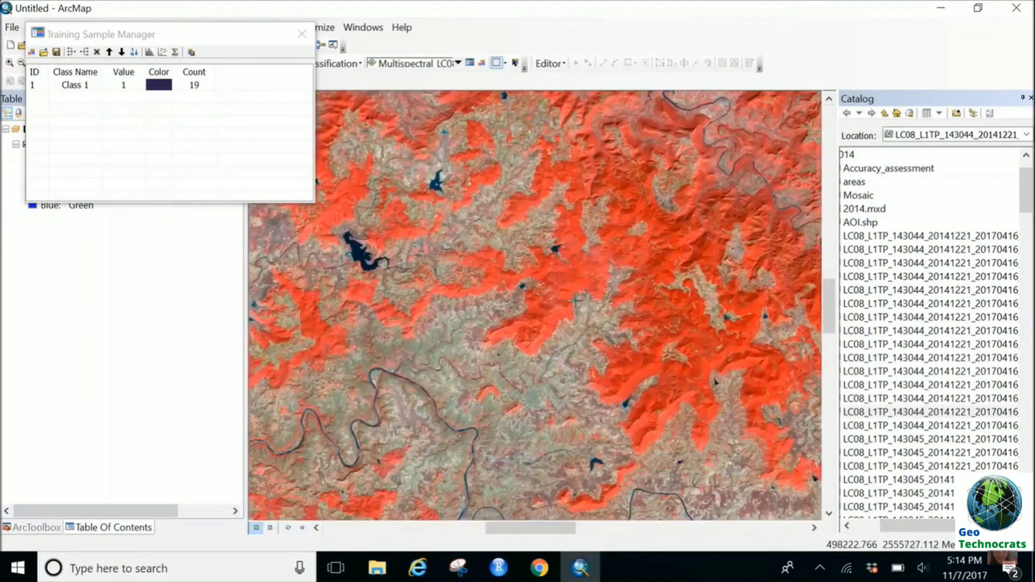
{"action": "scroll", "coordinate": [580, 268], "scroll_direction": "up", "scroll_amount": 5}
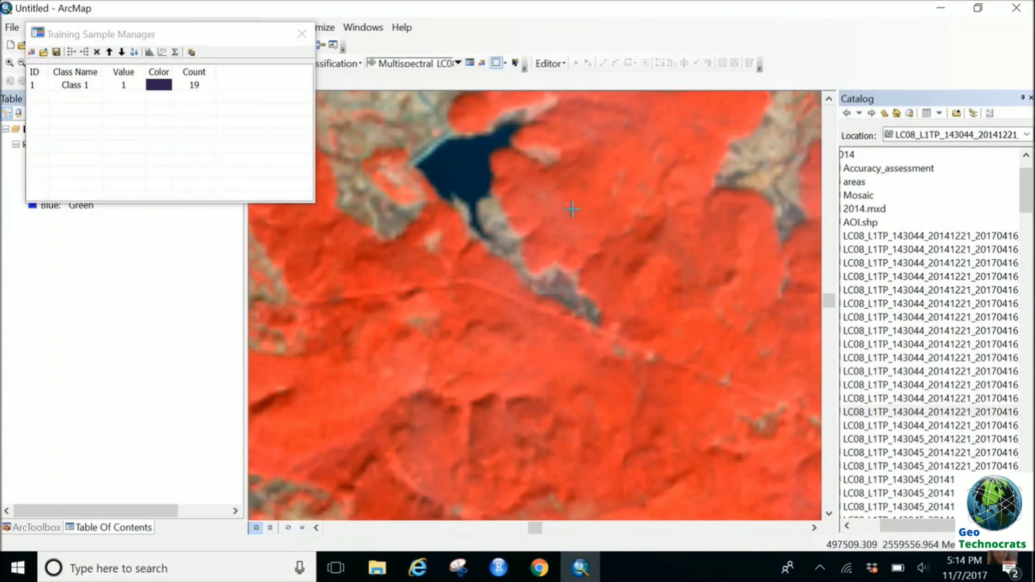
{"action": "left_click_drag", "start_coordinate": [591, 210], "coordinate": [592, 211]}
- Draw a rectangular sample of about 58 pixels on the red vegetation just south of the second one, and move the Training Sample Manager off the toolbars
{"action": "left_click_drag", "start_coordinate": [687, 348], "coordinate": [620, 108]}
{"action": "left_click_drag", "start_coordinate": [604, 235], "coordinate": [604, 115]}
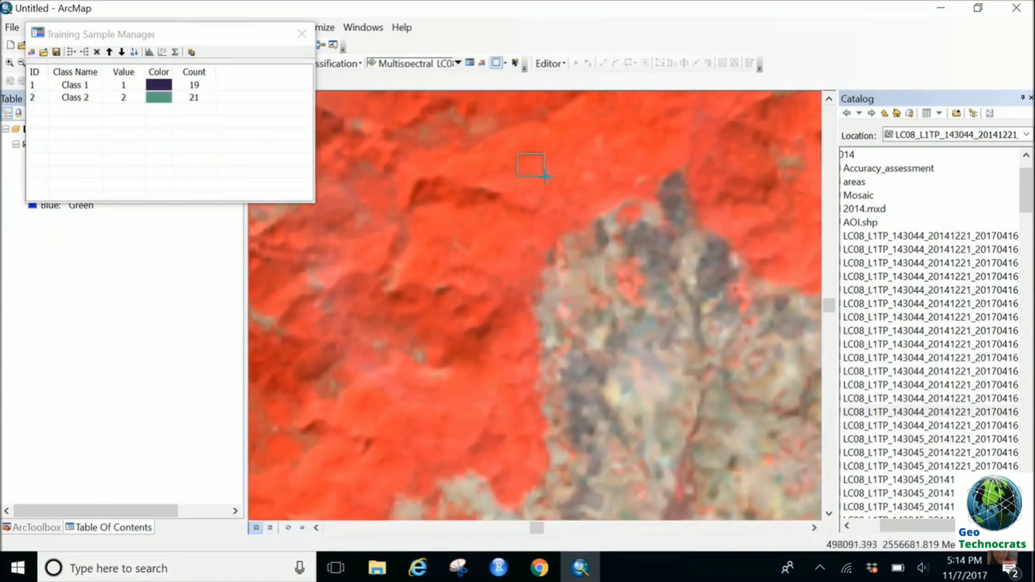
{"action": "left_click_drag", "start_coordinate": [517, 154], "coordinate": [555, 176]}
{"action": "left_click_drag", "start_coordinate": [397, 130], "coordinate": [652, 312]}
{"action": "left_click_drag", "start_coordinate": [197, 33], "coordinate": [79, 205]}
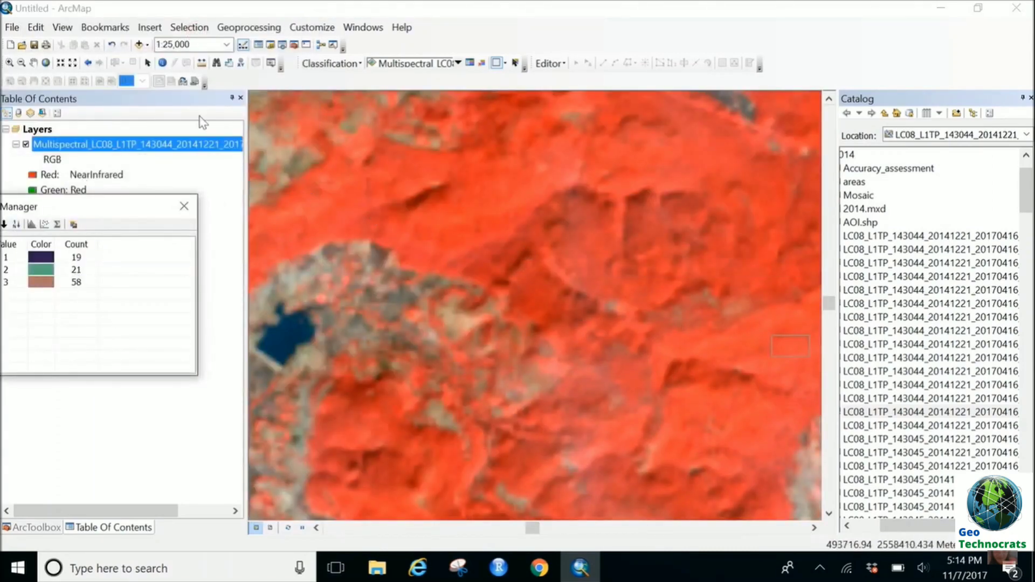
- Draw a rectangular training sample of about 87 pixels on the red vegetation in the northeast of the image
{"action": "left_click", "coordinate": [46, 63]}
{"action": "scroll", "coordinate": [681, 178], "scroll_direction": "down", "scroll_amount": 4}
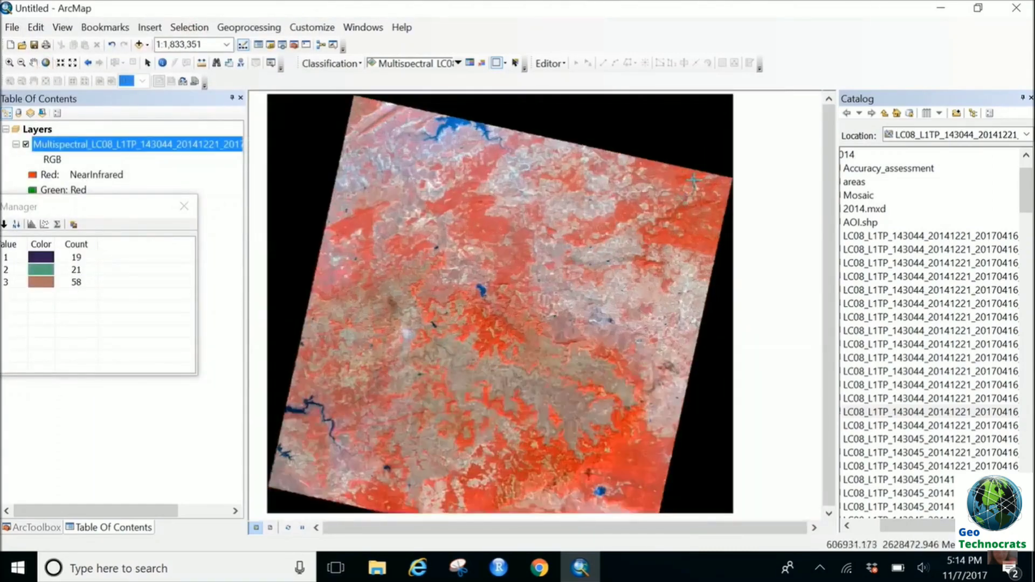
{"action": "scroll", "coordinate": [704, 214], "scroll_direction": "up", "scroll_amount": 5}
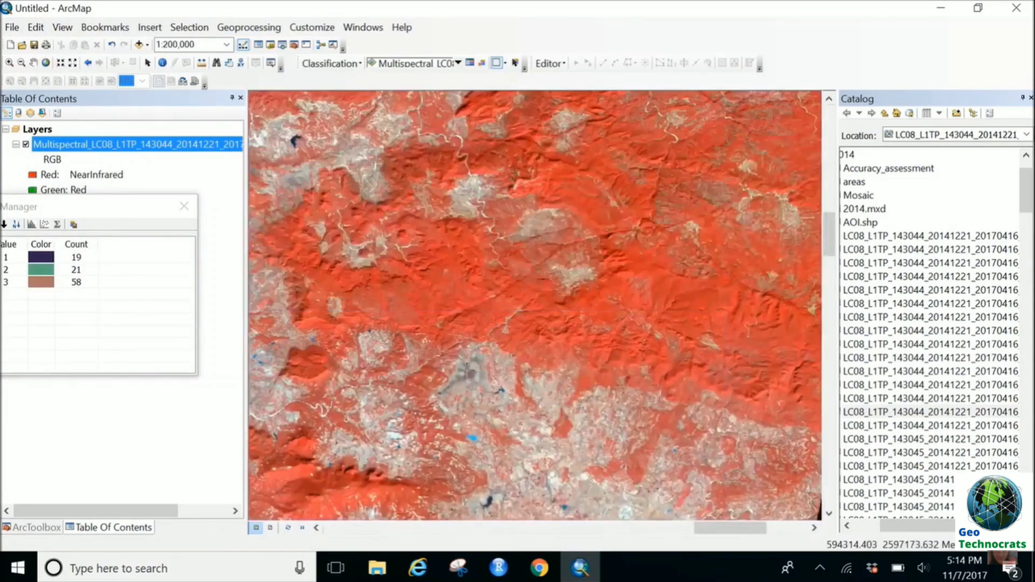
{"action": "left_click_drag", "start_coordinate": [672, 266], "coordinate": [611, 454]}
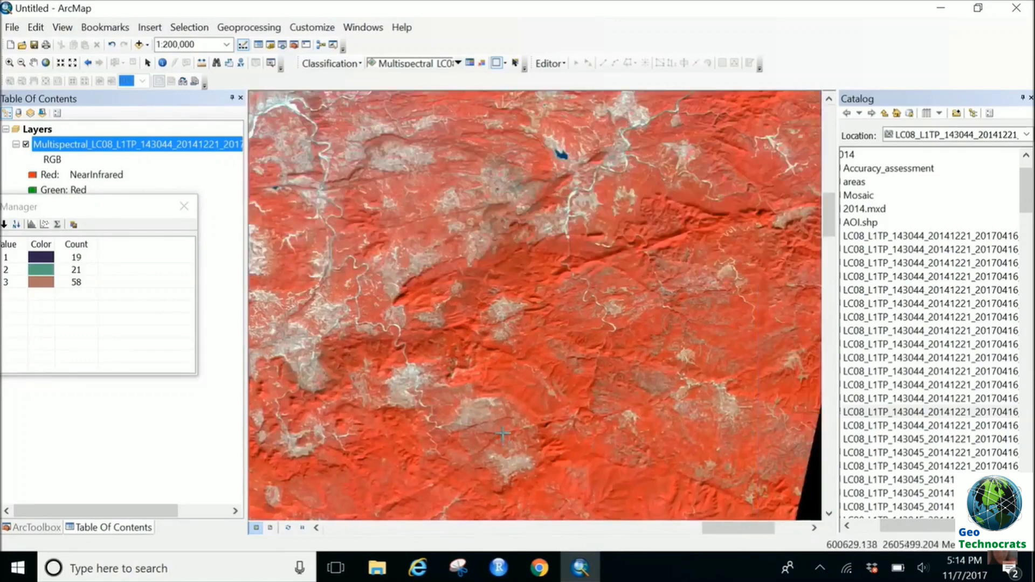
{"action": "scroll", "coordinate": [505, 360], "scroll_direction": "up", "scroll_amount": 4}
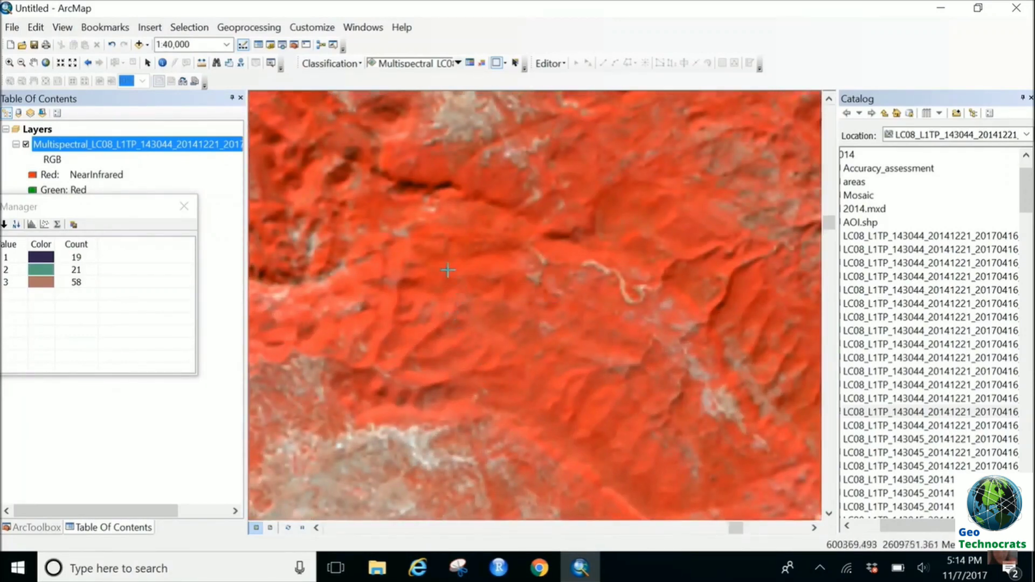
{"action": "left_click_drag", "start_coordinate": [479, 272], "coordinate": [479, 273]}
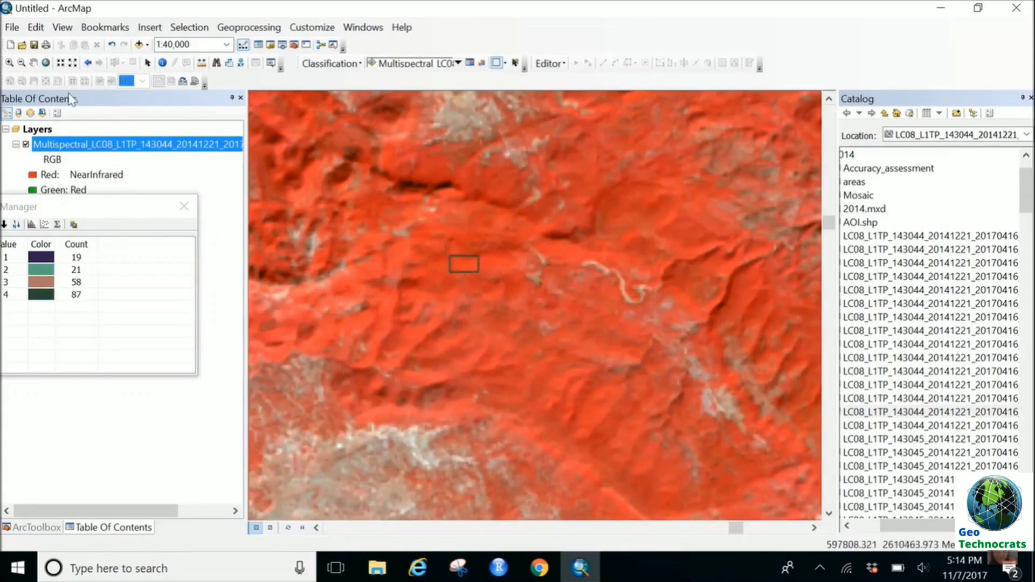
- Draw a larger rectangular training sample of about 392 pixels on the bright red vegetation in the middle of the scene
{"action": "left_click", "coordinate": [46, 62]}
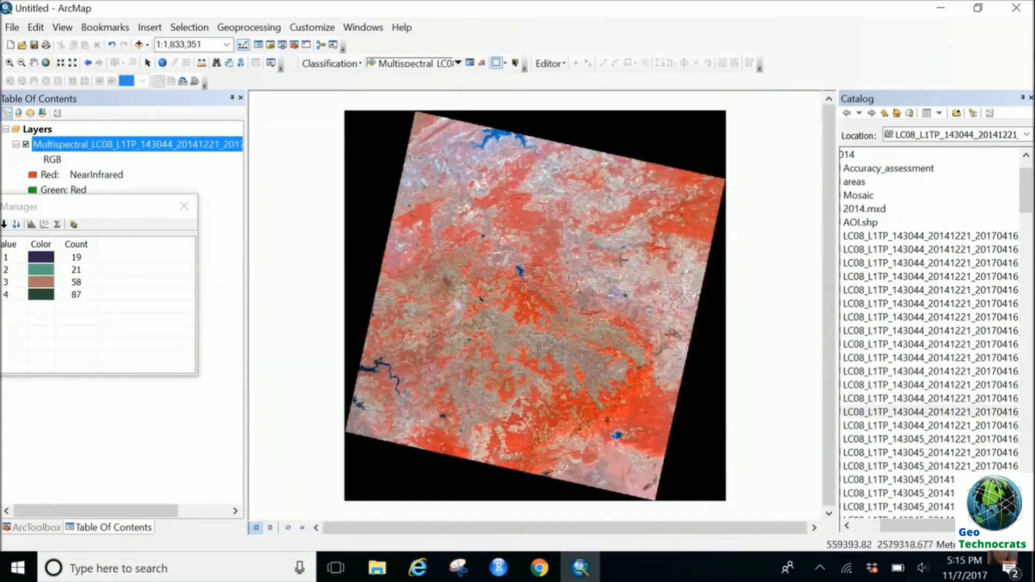
{"action": "scroll", "coordinate": [514, 309], "scroll_direction": "up", "scroll_amount": 4}
{"action": "scroll", "coordinate": [514, 310], "scroll_direction": "up", "scroll_amount": 5}
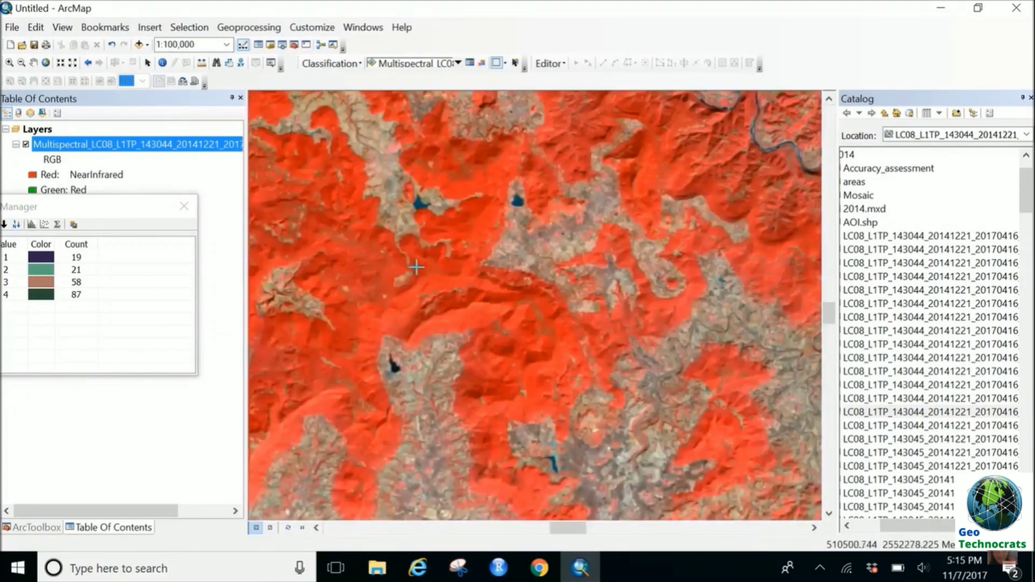
{"action": "left_click_drag", "start_coordinate": [421, 268], "coordinate": [444, 282]}
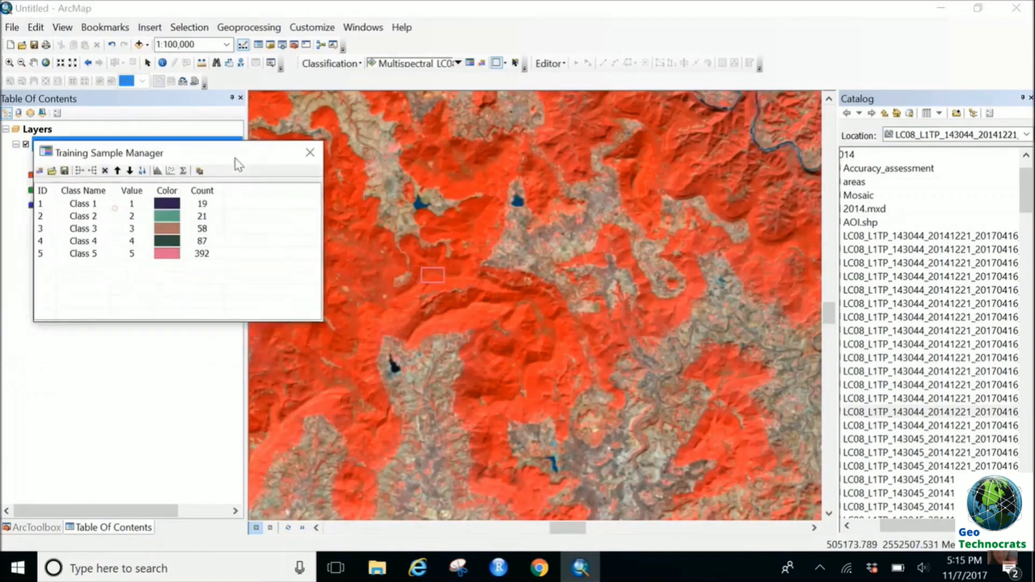
- Draw a rectangular training sample of about 875 pixels on the red vegetation near the scene's southwestern edge
{"action": "left_click", "coordinate": [46, 63]}
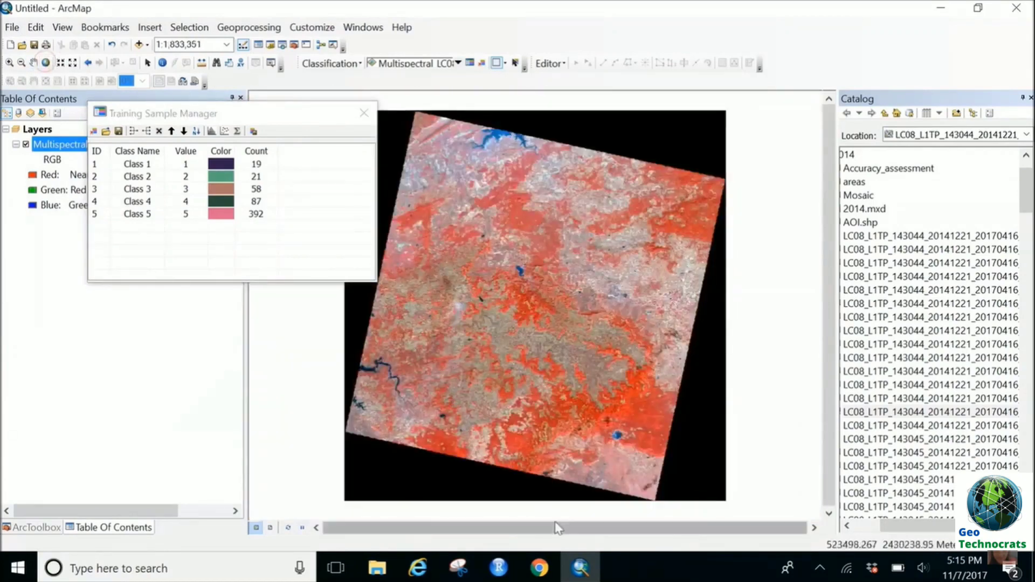
{"action": "scroll", "coordinate": [462, 469], "scroll_direction": "up", "scroll_amount": 5}
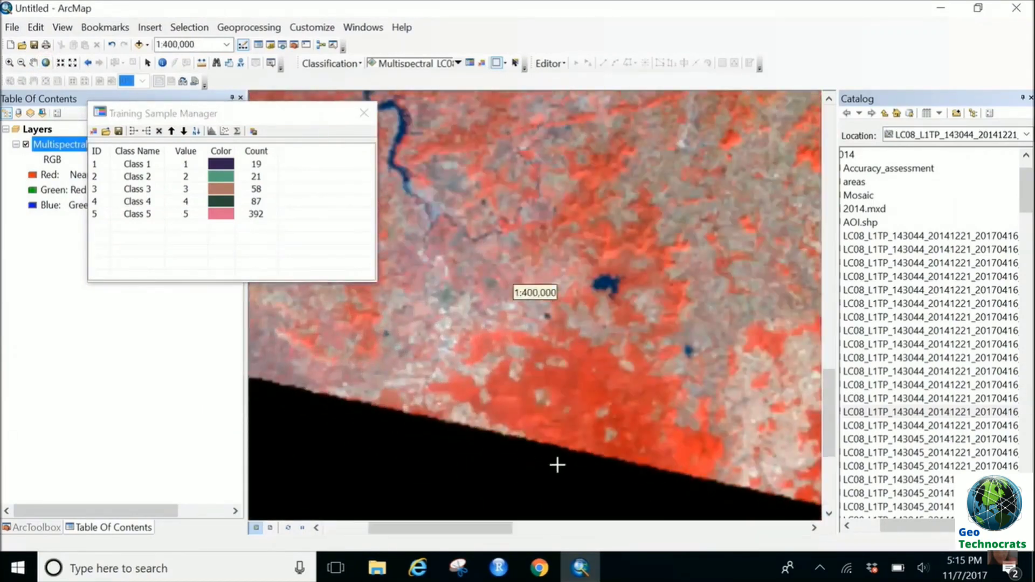
{"action": "scroll", "coordinate": [593, 471], "scroll_direction": "up", "scroll_amount": 4}
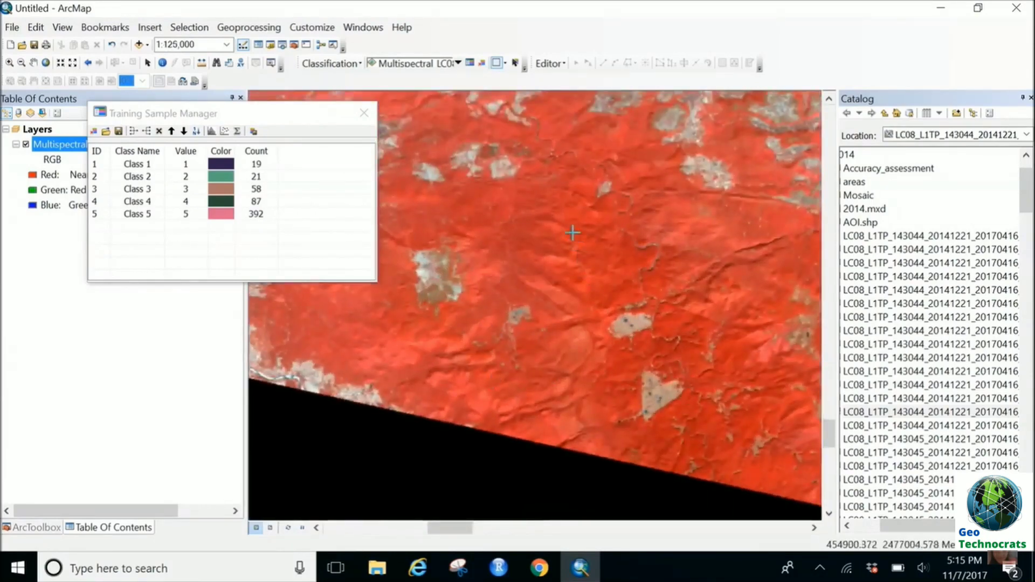
{"action": "left_click_drag", "start_coordinate": [521, 228], "coordinate": [550, 244]}
- Draw two more rectangular samples, about 351 and 302 pixels, on red vegetation patches farther east along the scene's southern part
{"action": "mouse_move", "coordinate": [790, 402]}
{"action": "left_mouse_down"}
{"action": "mouse_move", "coordinate": [444, 409]}
{"action": "mouse_move", "coordinate": [413, 423]}
{"action": "left_mouse_up"}
{"action": "mouse_move", "coordinate": [727, 441]}
{"action": "left_mouse_down"}
{"action": "mouse_move", "coordinate": [485, 365]}
{"action": "mouse_move", "coordinate": [460, 346]}
{"action": "left_mouse_up"}
{"action": "left_click_drag", "start_coordinate": [623, 323], "coordinate": [429, 460]}
{"action": "left_click_drag", "start_coordinate": [471, 295], "coordinate": [485, 309]}
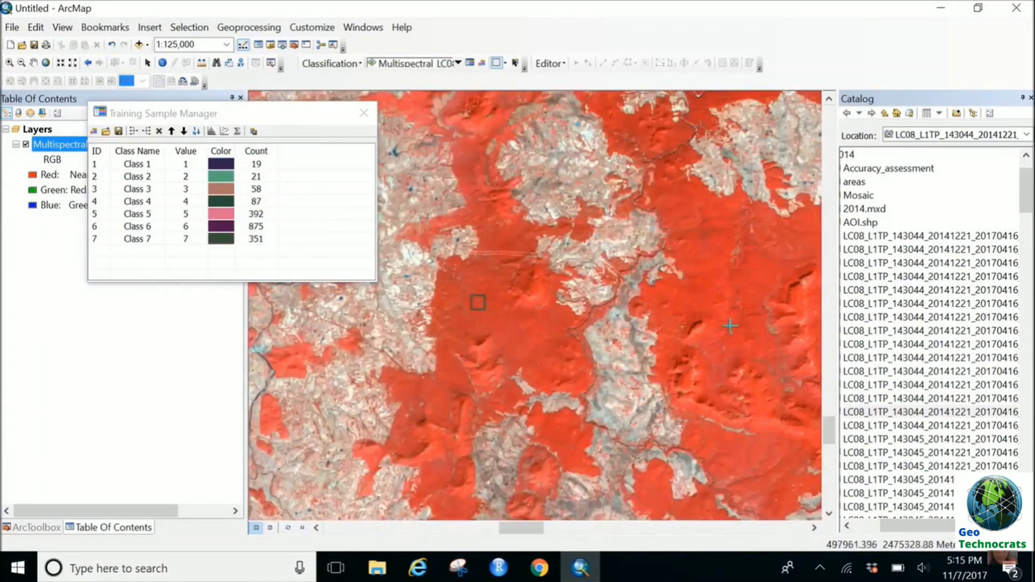
{"action": "left_click_drag", "start_coordinate": [730, 326], "coordinate": [363, 493]}
{"action": "mouse_move", "coordinate": [479, 470]}
{"action": "left_mouse_down"}
{"action": "mouse_move", "coordinate": [485, 397]}
{"action": "mouse_move", "coordinate": [516, 401]}
{"action": "left_mouse_up"}
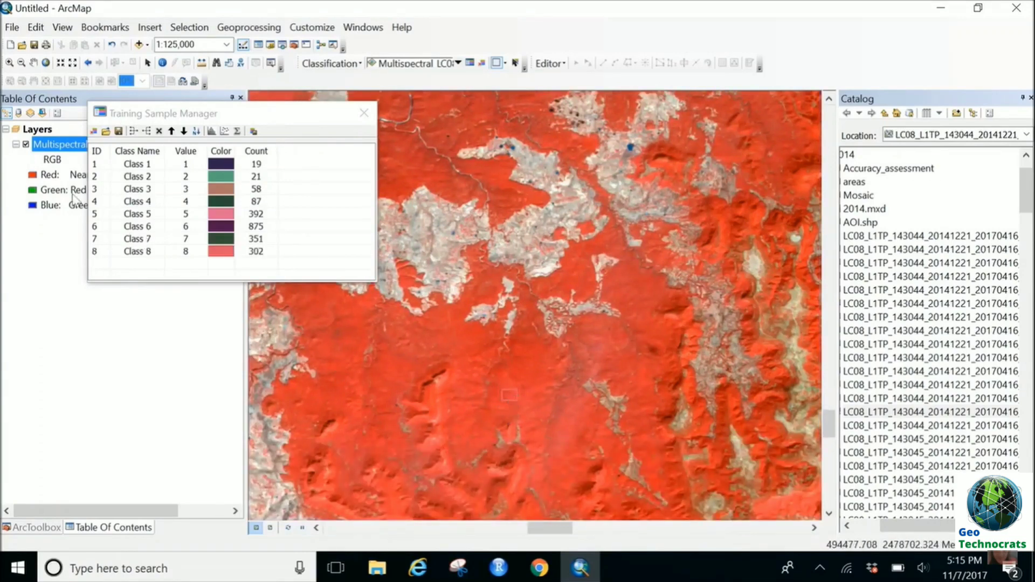
- Draw a rectangular training sample of about 619 pixels on the red vegetation in the southeast of the image
{"action": "left_click", "coordinate": [46, 62]}
{"action": "scroll", "coordinate": [691, 437], "scroll_direction": "up", "scroll_amount": 3}
{"action": "scroll", "coordinate": [643, 420], "scroll_direction": "up", "scroll_amount": 5}
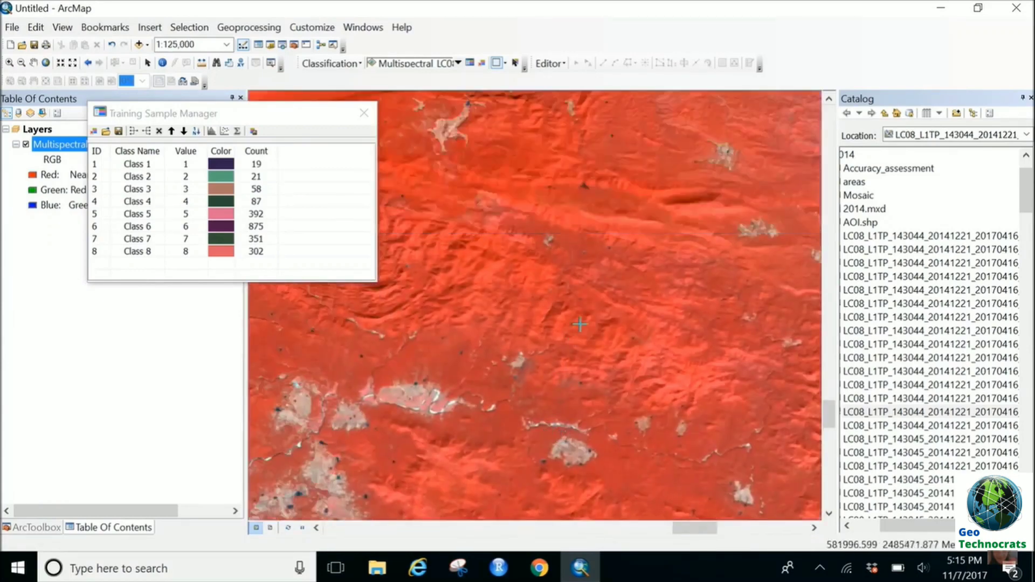
{"action": "left_click_drag", "start_coordinate": [546, 296], "coordinate": [558, 309]}
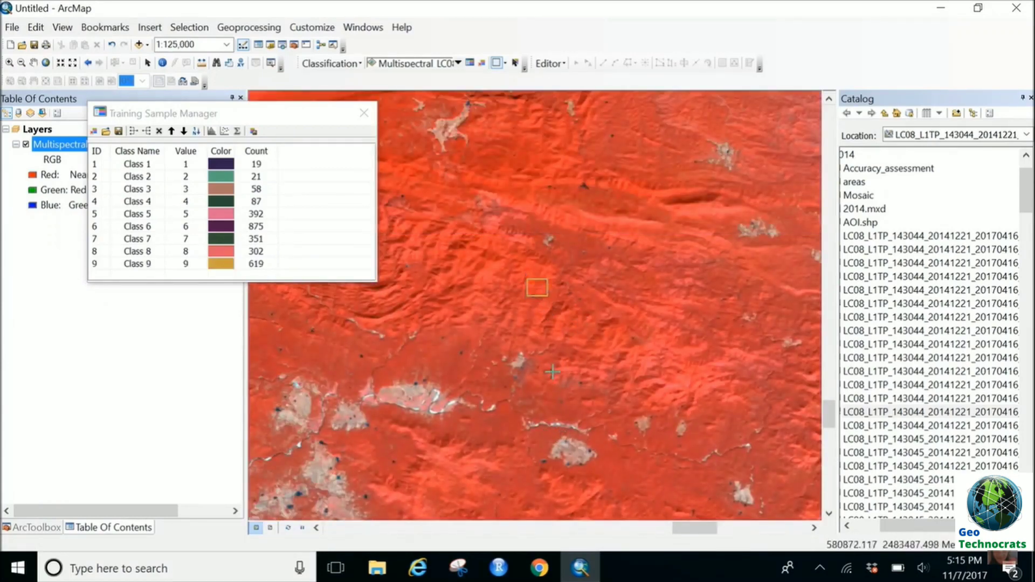
- Draw a rectangular training sample of about 51 pixels on the red vegetation beside the ridge, north of the scene's centre
{"action": "left_click", "coordinate": [46, 63]}
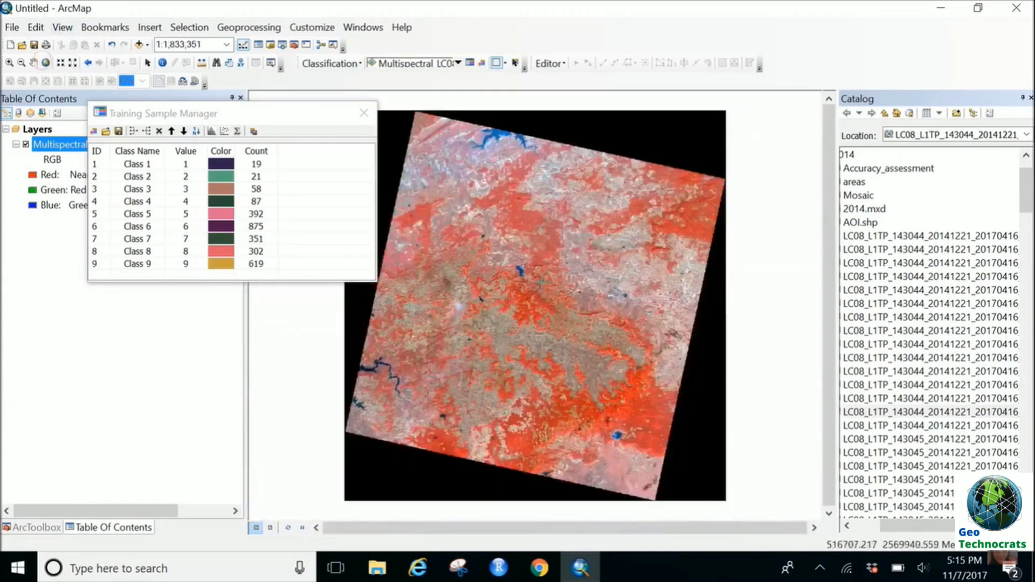
{"action": "scroll", "coordinate": [527, 290], "scroll_direction": "up", "scroll_amount": 5}
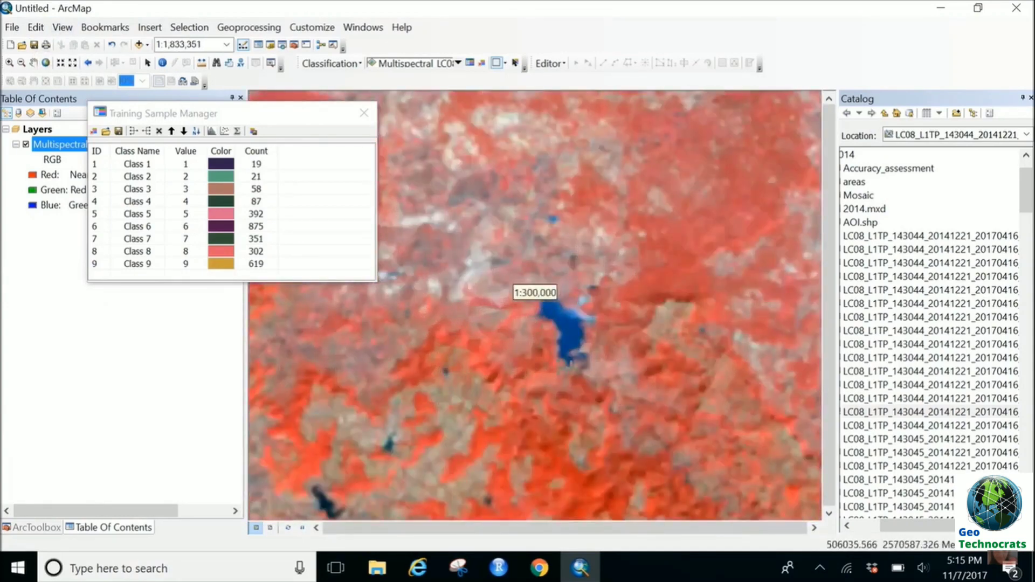
{"action": "scroll", "coordinate": [481, 296], "scroll_direction": "up", "scroll_amount": 5}
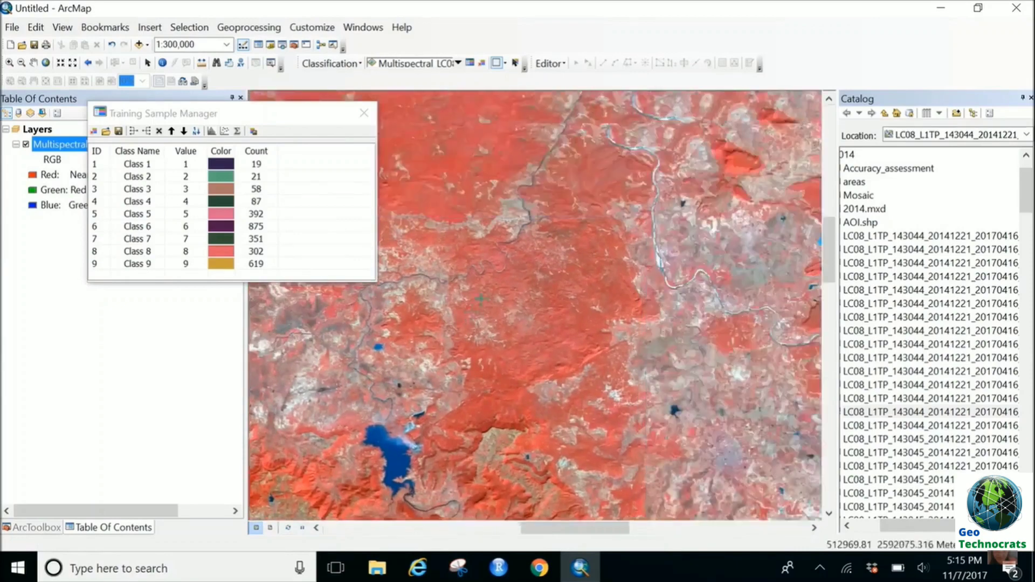
{"action": "scroll", "coordinate": [481, 294], "scroll_direction": "up", "scroll_amount": 3}
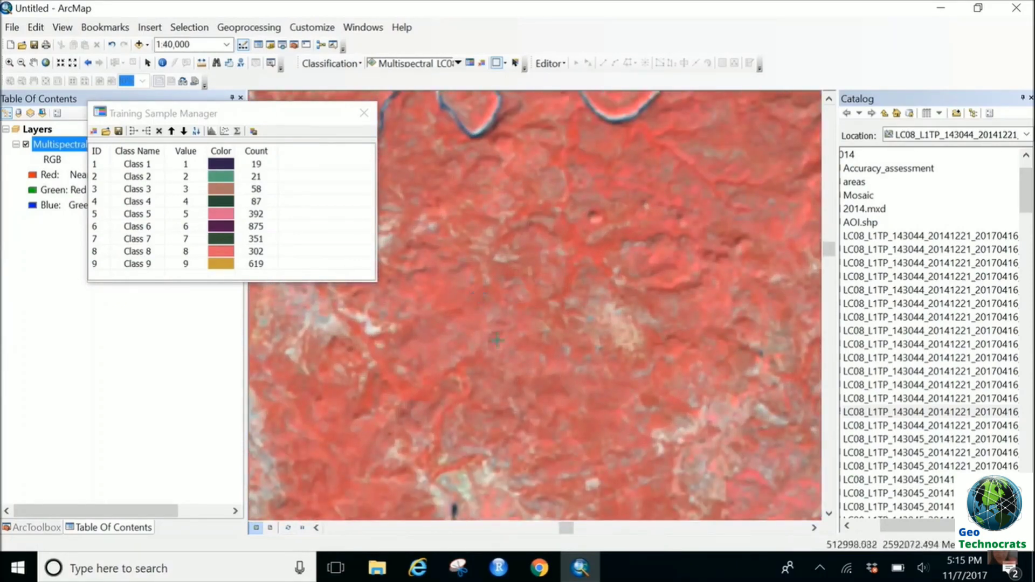
{"action": "left_click_drag", "start_coordinate": [566, 210], "coordinate": [502, 539]}
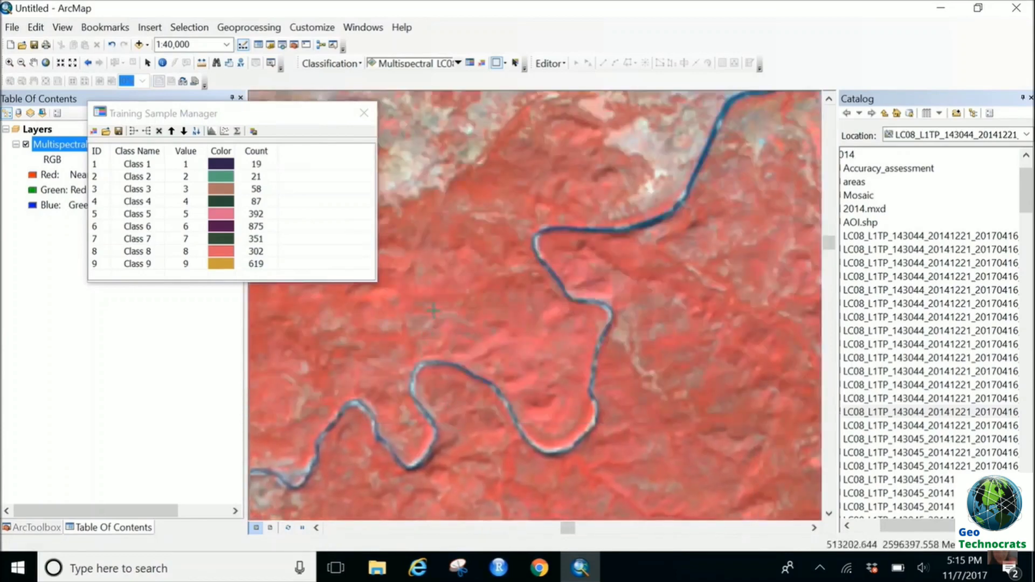
{"action": "left_click_drag", "start_coordinate": [438, 309], "coordinate": [674, 335]}
{"action": "left_click_drag", "start_coordinate": [480, 303], "coordinate": [601, 304]}
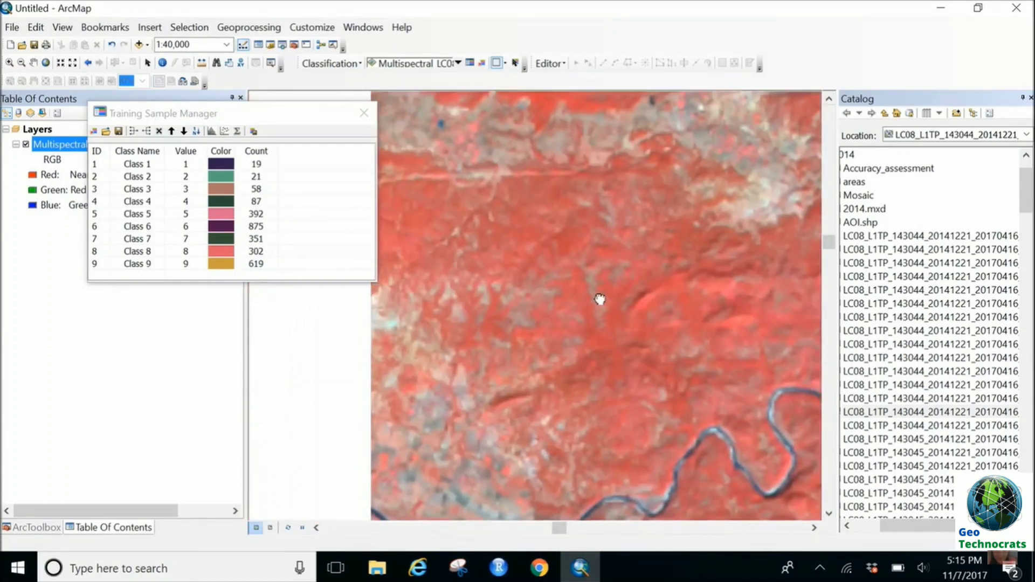
{"action": "left_click_drag", "start_coordinate": [679, 370], "coordinate": [462, 240]}
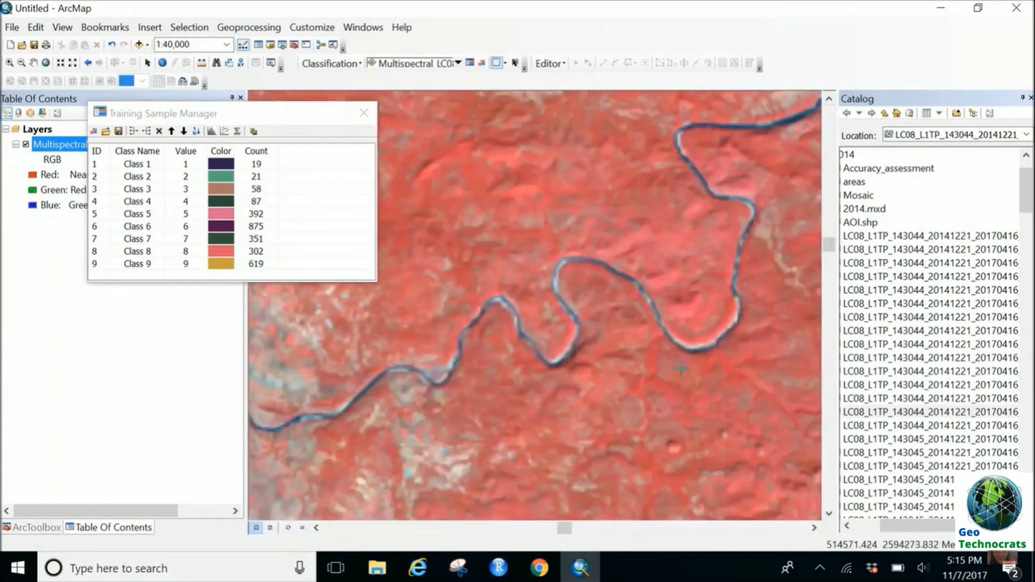
{"action": "left_click_drag", "start_coordinate": [681, 369], "coordinate": [511, 205]}
{"action": "left_click_drag", "start_coordinate": [679, 374], "coordinate": [477, 175]}
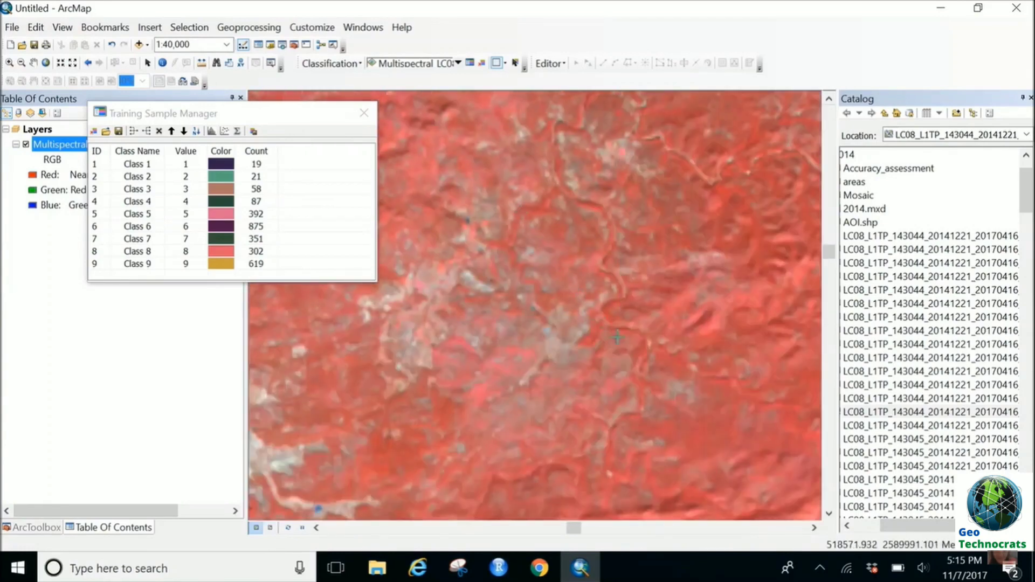
{"action": "left_click_drag", "start_coordinate": [617, 337], "coordinate": [499, 180]}
{"action": "left_click_drag", "start_coordinate": [552, 300], "coordinate": [425, 212]}
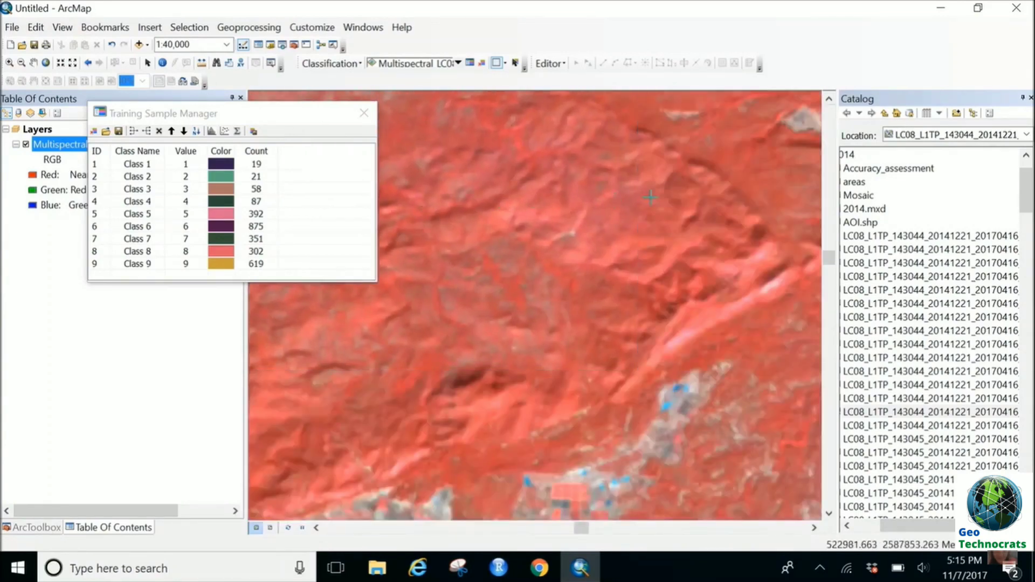
{"action": "left_click_drag", "start_coordinate": [719, 260], "coordinate": [542, 297]}
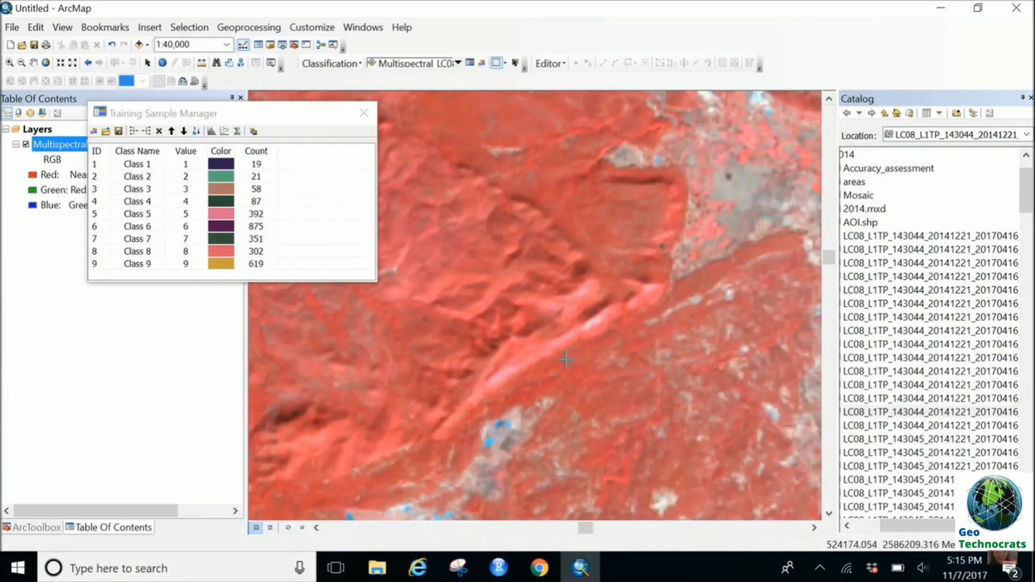
{"action": "left_click_drag", "start_coordinate": [579, 366], "coordinate": [579, 366]}
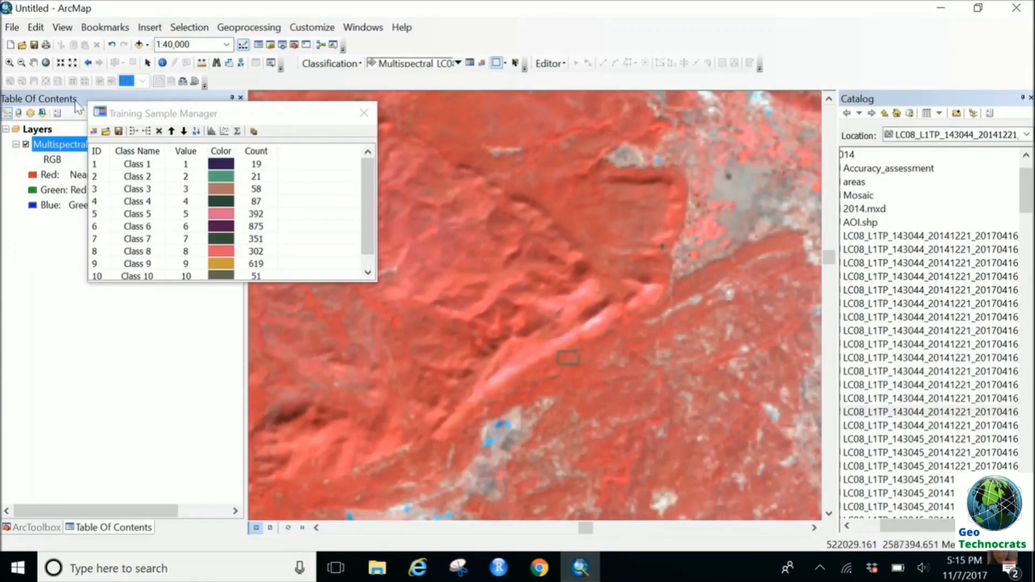
- Draw a rectangular training sample of about 315 pixels on the bright red vegetation near the centre of the scene
{"action": "left_click", "coordinate": [46, 63]}
{"action": "scroll", "coordinate": [429, 146], "scroll_direction": "up", "scroll_amount": 3}
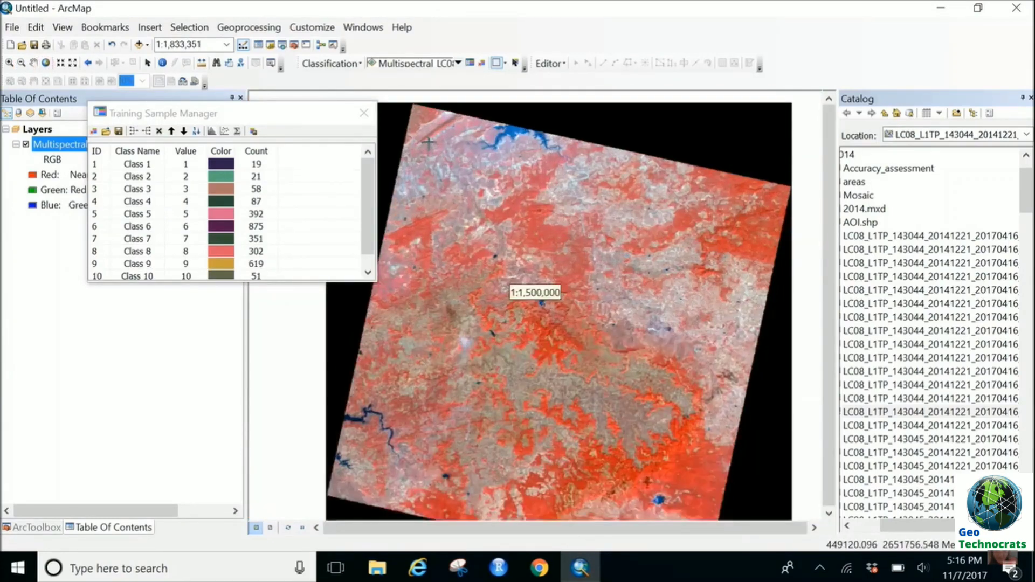
{"action": "scroll", "coordinate": [558, 309], "scroll_direction": "up", "scroll_amount": 2}
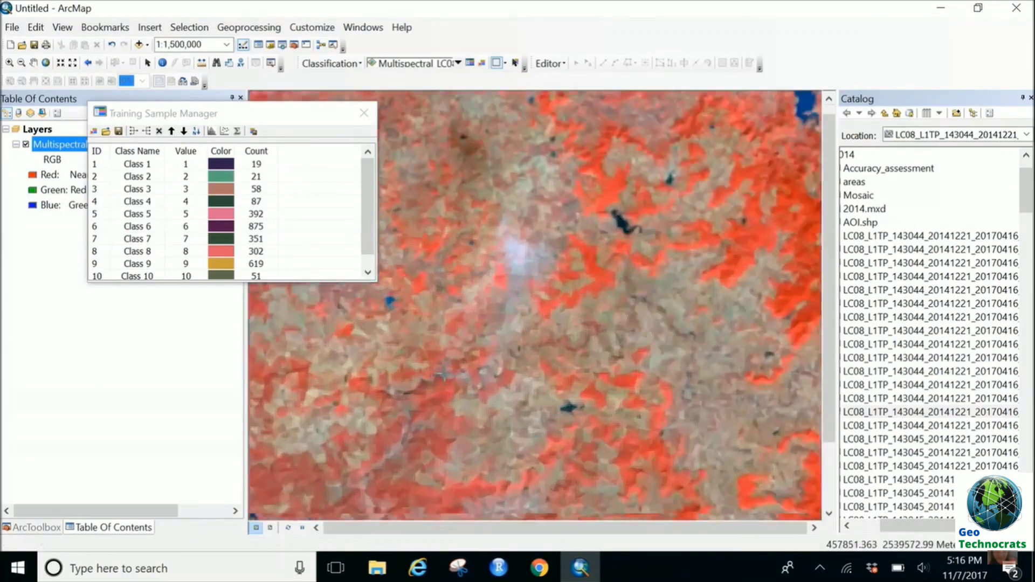
{"action": "left_click", "coordinate": [46, 64]}
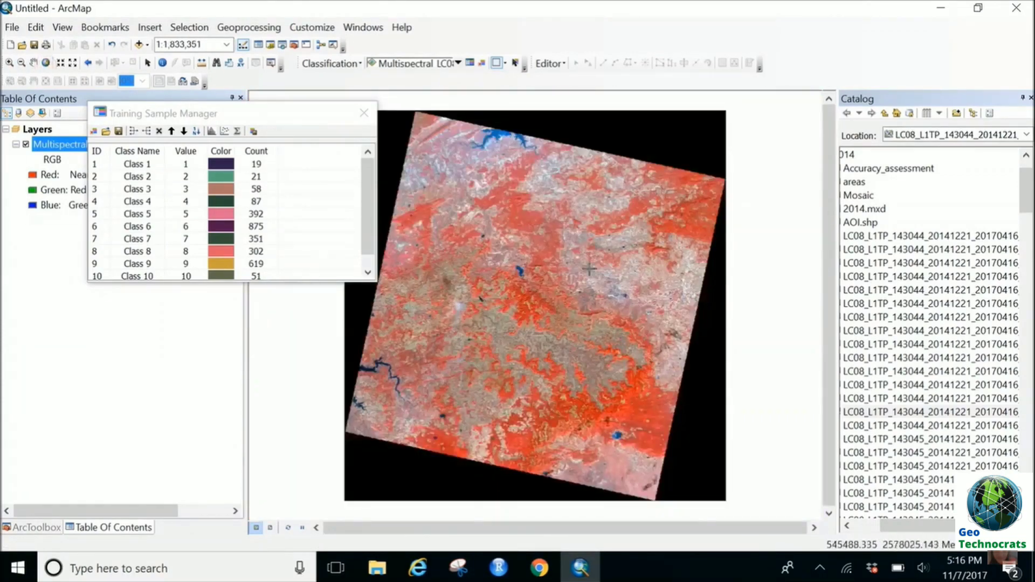
{"action": "scroll", "coordinate": [589, 262], "scroll_direction": "up", "scroll_amount": 4}
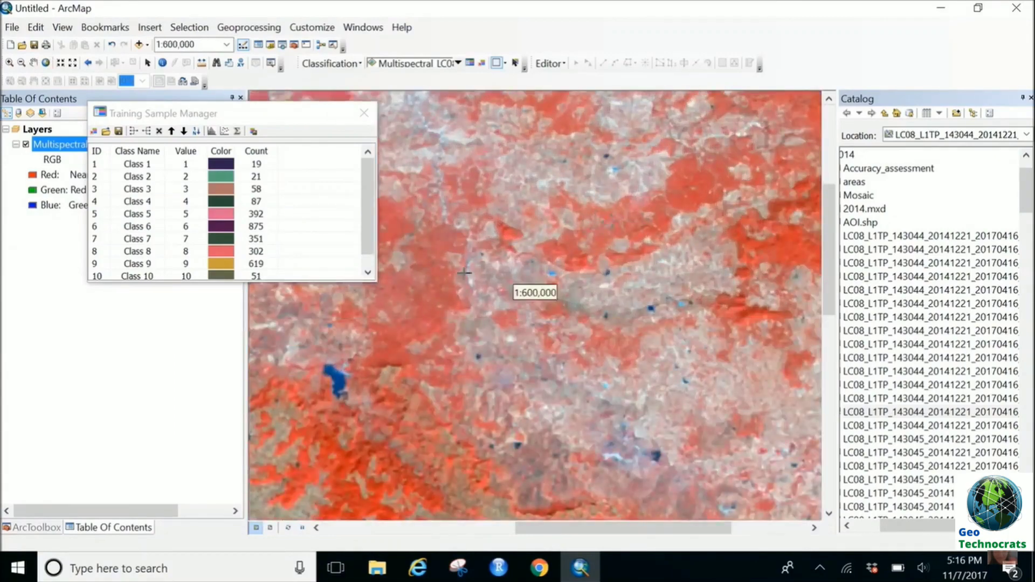
{"action": "left_click_drag", "start_coordinate": [464, 273], "coordinate": [684, 113]}
{"action": "left_click_drag", "start_coordinate": [556, 320], "coordinate": [550, 198]}
{"action": "scroll", "coordinate": [532, 241], "scroll_direction": "up", "scroll_amount": 7}
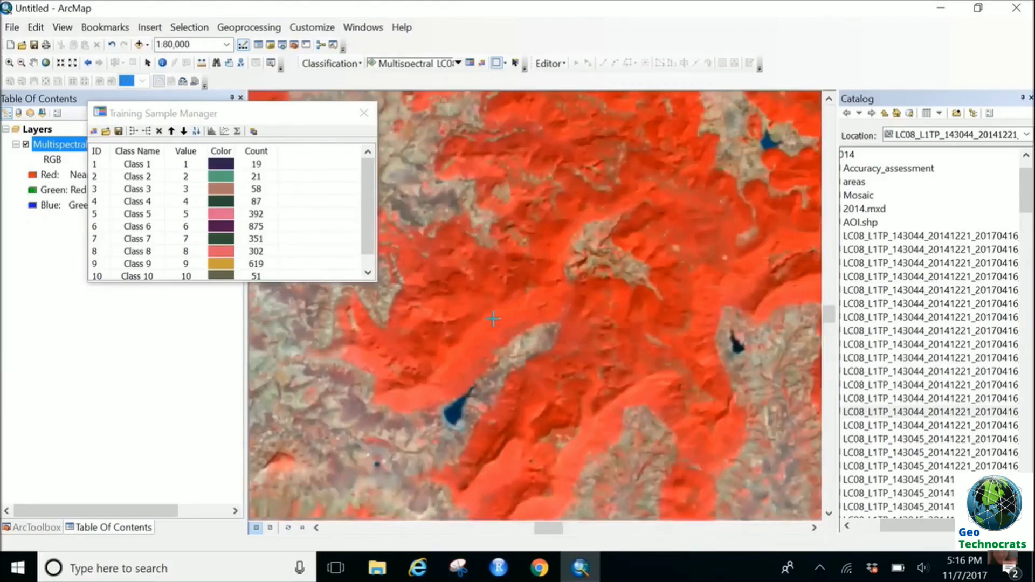
{"action": "left_click_drag", "start_coordinate": [475, 310], "coordinate": [499, 330]}
- Draw a rectangular training sample of about 99 pixels on the bright red slope in the central hills, southwest of the small dark lake
{"action": "left_click_drag", "start_coordinate": [678, 272], "coordinate": [481, 404]}
{"action": "scroll", "coordinate": [473, 373], "scroll_direction": "down", "scroll_amount": 1}
{"action": "scroll", "coordinate": [472, 371], "scroll_direction": "up", "scroll_amount": 5}
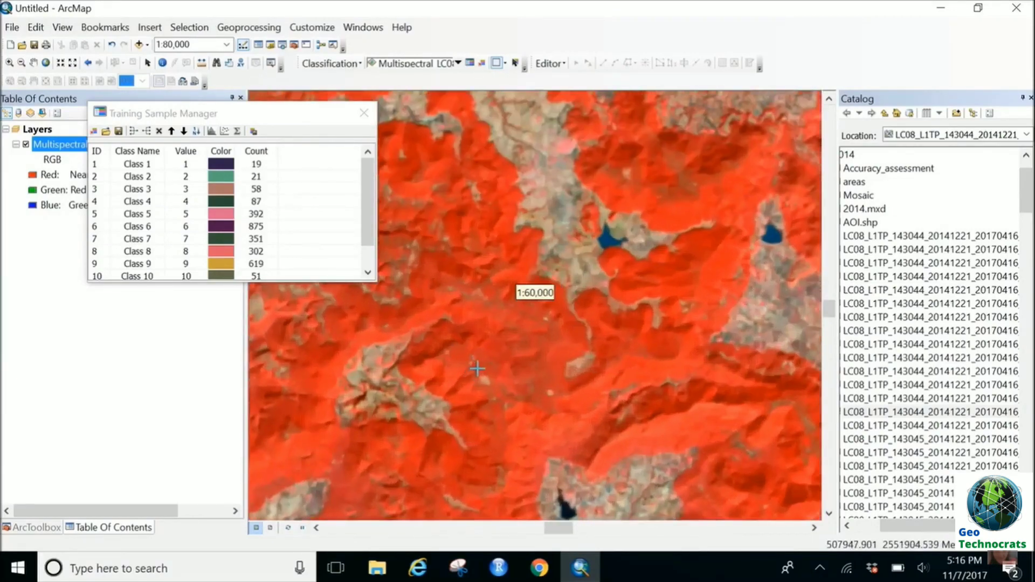
{"action": "scroll", "coordinate": [455, 349], "scroll_direction": "up", "scroll_amount": 3}
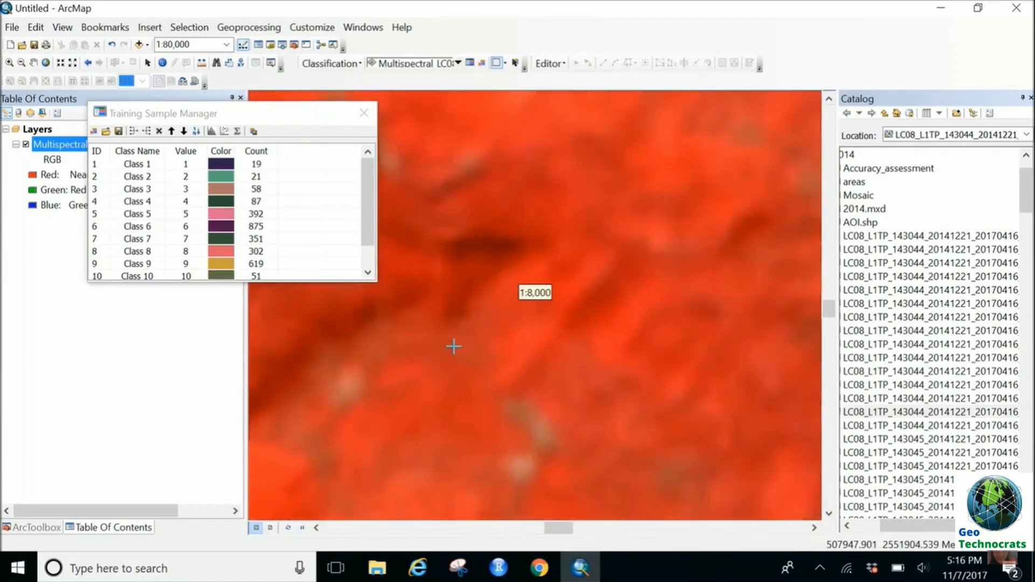
{"action": "scroll", "coordinate": [479, 347], "scroll_direction": "down", "scroll_amount": 5}
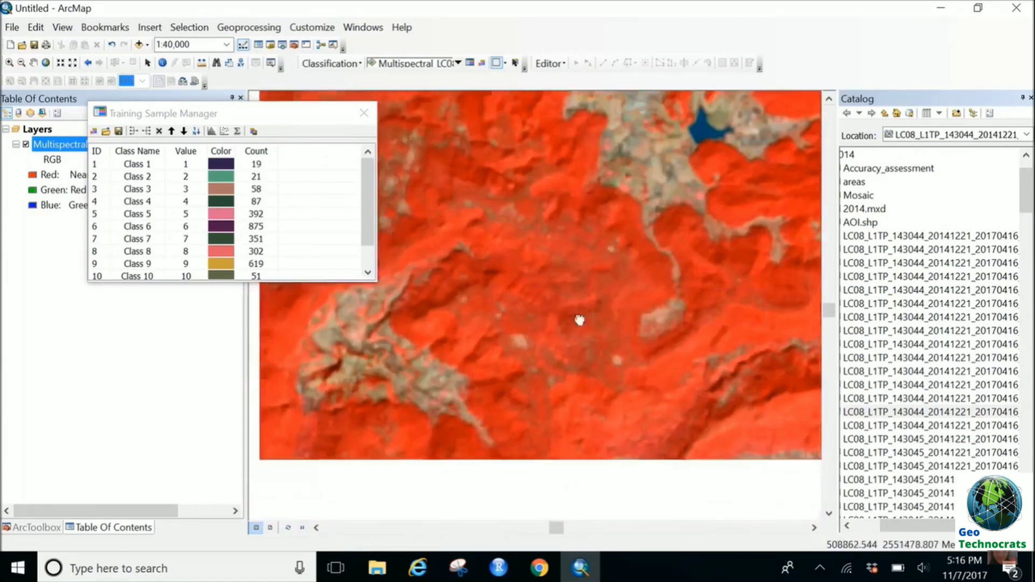
{"action": "left_click_drag", "start_coordinate": [585, 276], "coordinate": [566, 113]}
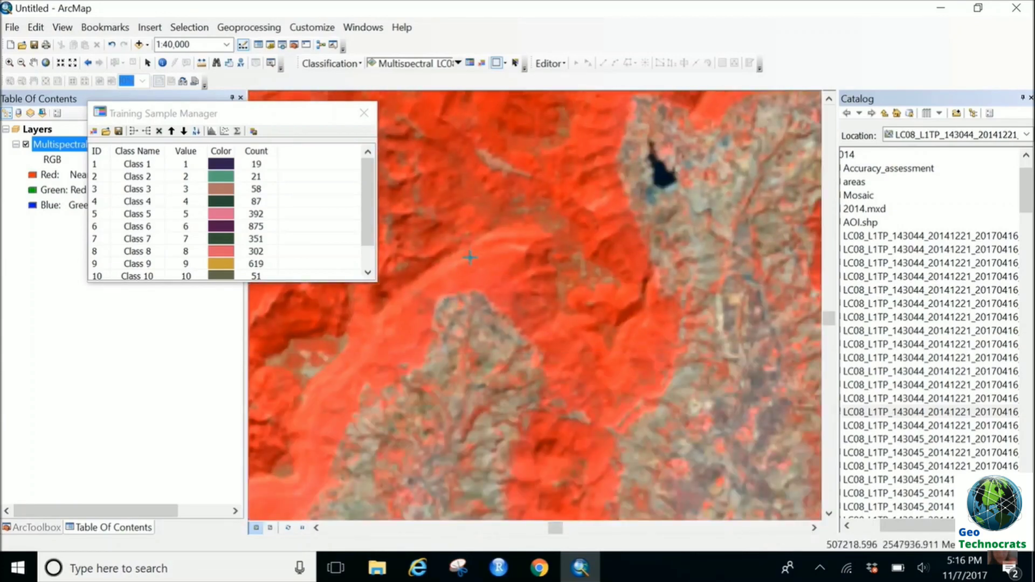
{"action": "mouse_move", "coordinate": [469, 250]}
{"action": "left_mouse_down"}
{"action": "mouse_move", "coordinate": [477, 272]}
{"action": "mouse_move", "coordinate": [494, 272]}
{"action": "left_mouse_up"}
{"action": "left_click_drag", "start_coordinate": [369, 183], "coordinate": [370, 210]}
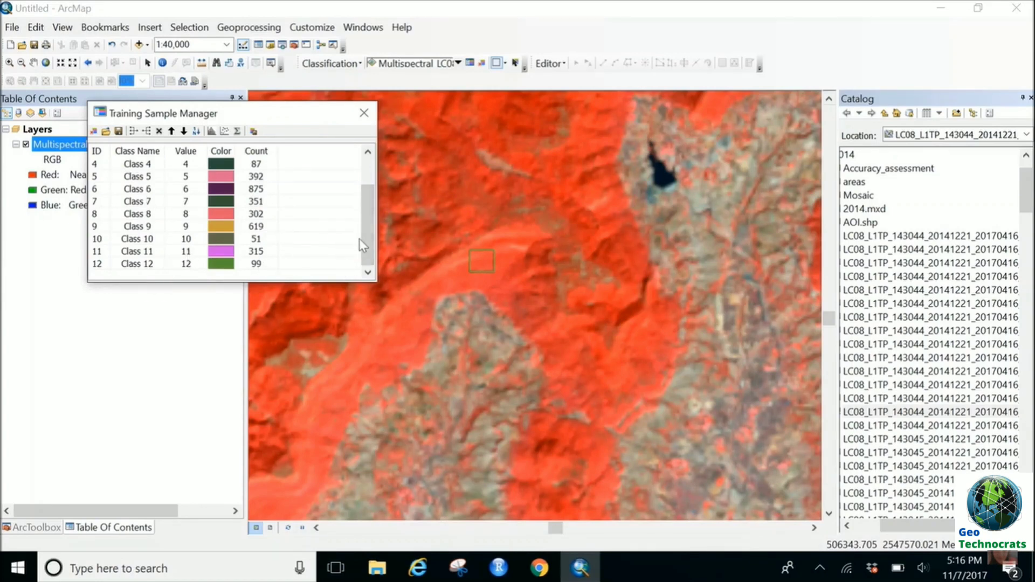
- Select all twelve vegetation training samples, from Class 1 to Class 12, and merge them into one class
{"action": "left_click_drag", "start_coordinate": [368, 240], "coordinate": [374, 179]}
{"action": "left_click", "coordinate": [98, 165]}
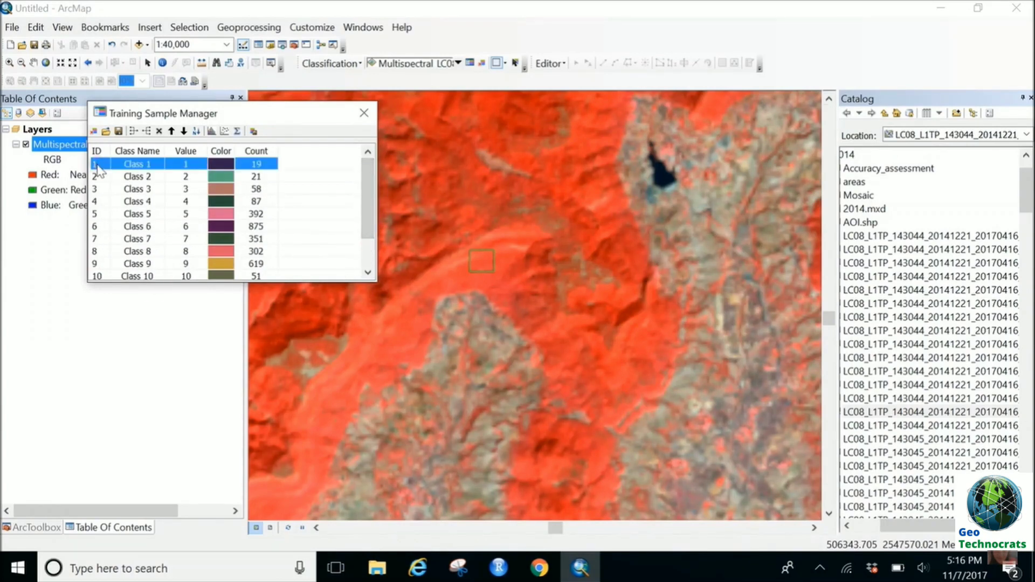
{"action": "key", "text": "shift+Down"}
{"action": "key", "text": "shift+Down"}
{"action": "key", "text": "shift+Down"}
{"action": "key", "text": "shift+Down"}
{"action": "key", "text": "shift+Down"}
{"action": "key", "text": "shift+Down"}
{"action": "key", "text": "shift+Down"}
{"action": "key", "text": "shift+Down"}
{"action": "key", "text": "shift+Down"}
{"action": "key", "text": "shift+Down"}
{"action": "key", "text": "shift+Down"}
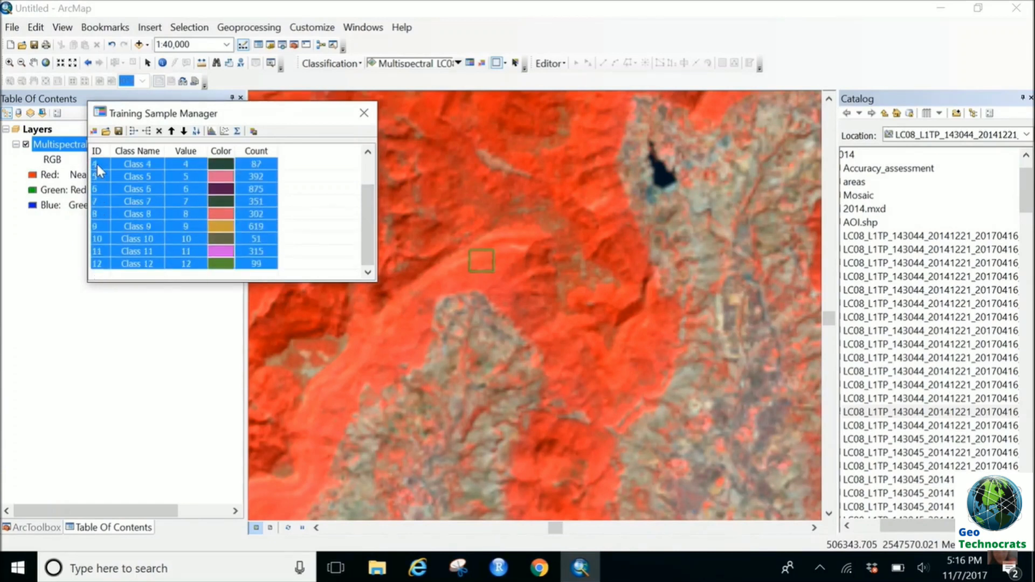
{"action": "left_click", "coordinate": [135, 132]}
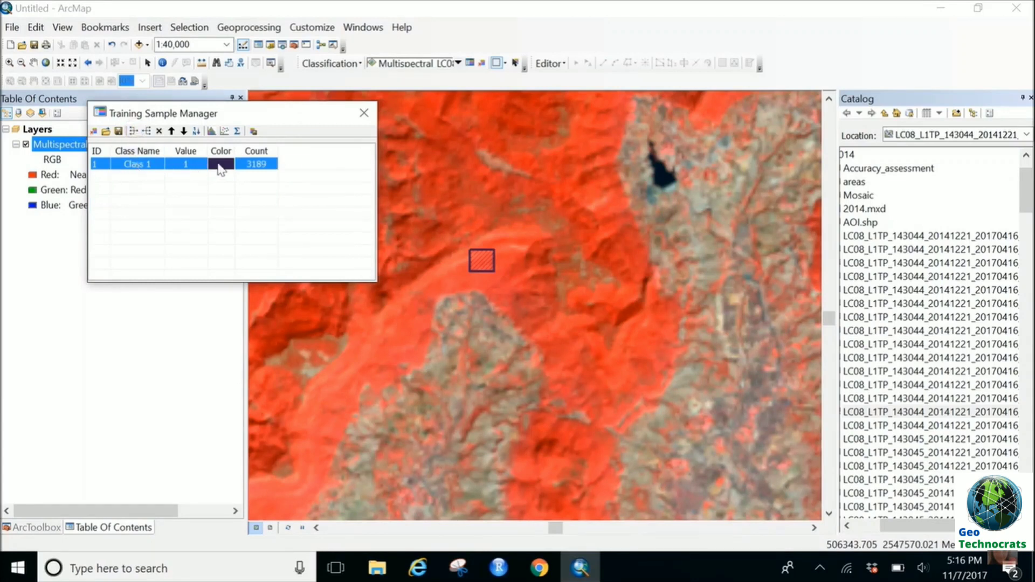
- Set the merged class's colour to dark green and rename it Forest
{"action": "left_click", "coordinate": [221, 164]}
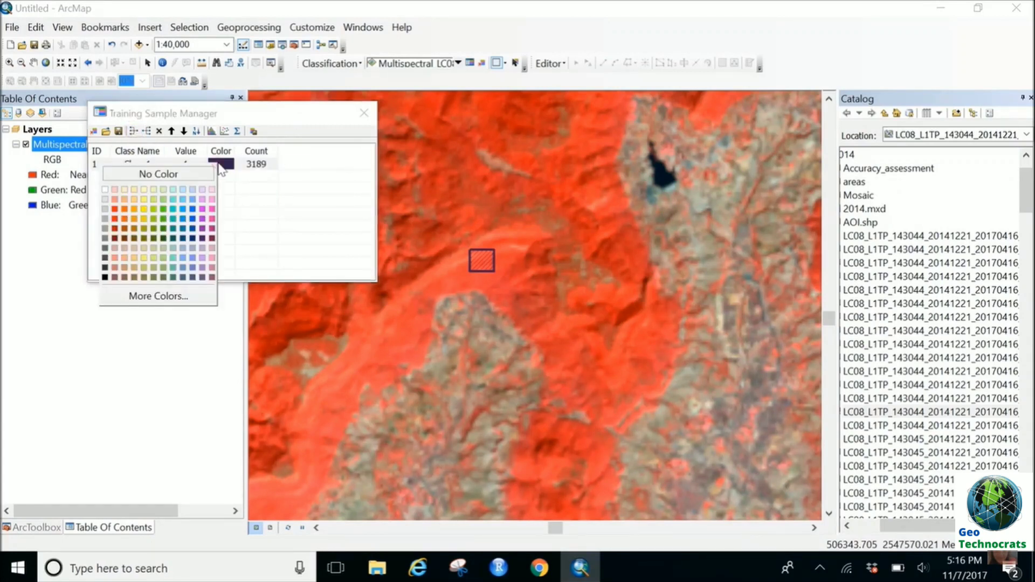
{"action": "left_click", "coordinate": [162, 241]}
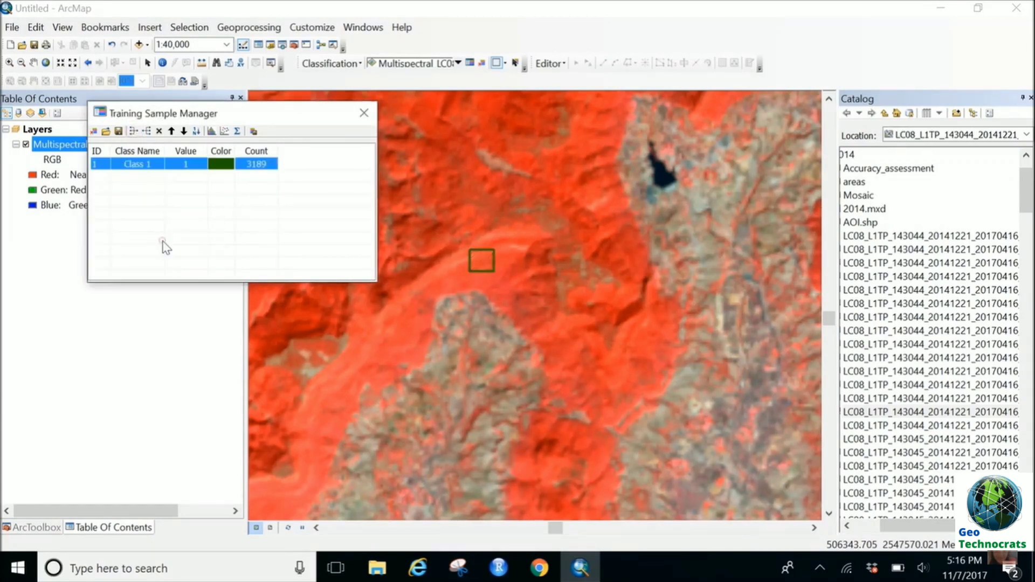
{"action": "double_click", "coordinate": [148, 166]}
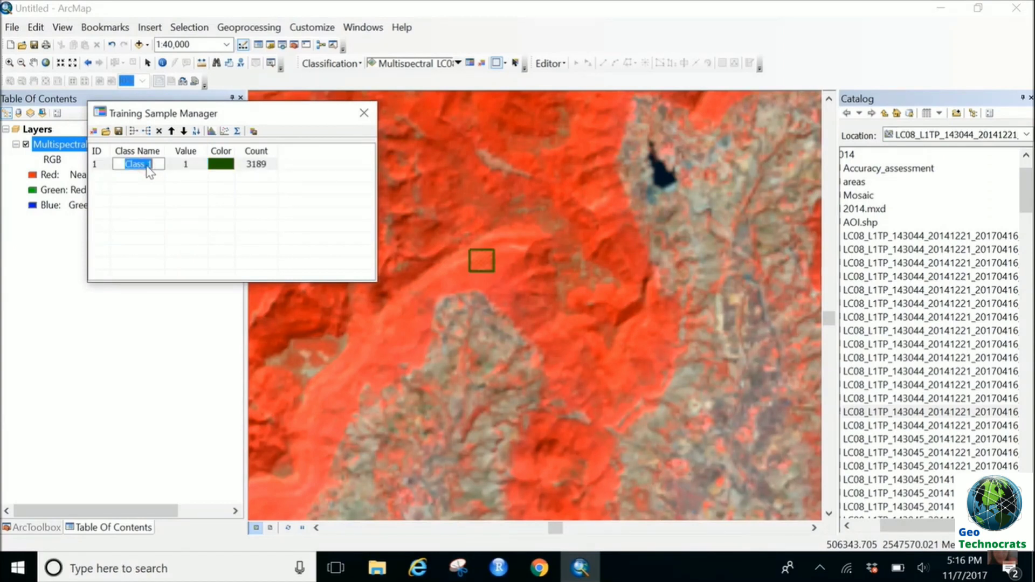
{"action": "type", "text": "Forest"}
{"action": "key", "text": "Return"}
- Draw two rectangular training samples, about 1659 and 663 pixels, on the blue reservoir at the scene's northern edge
{"action": "left_click_drag", "start_coordinate": [290, 115], "coordinate": [184, 110]}
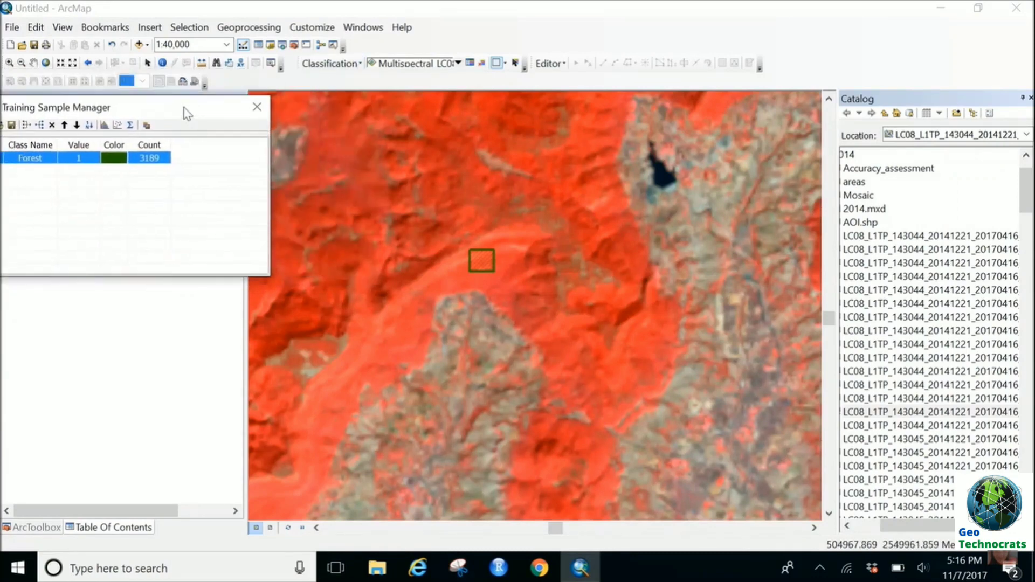
{"action": "left_click", "coordinate": [46, 63]}
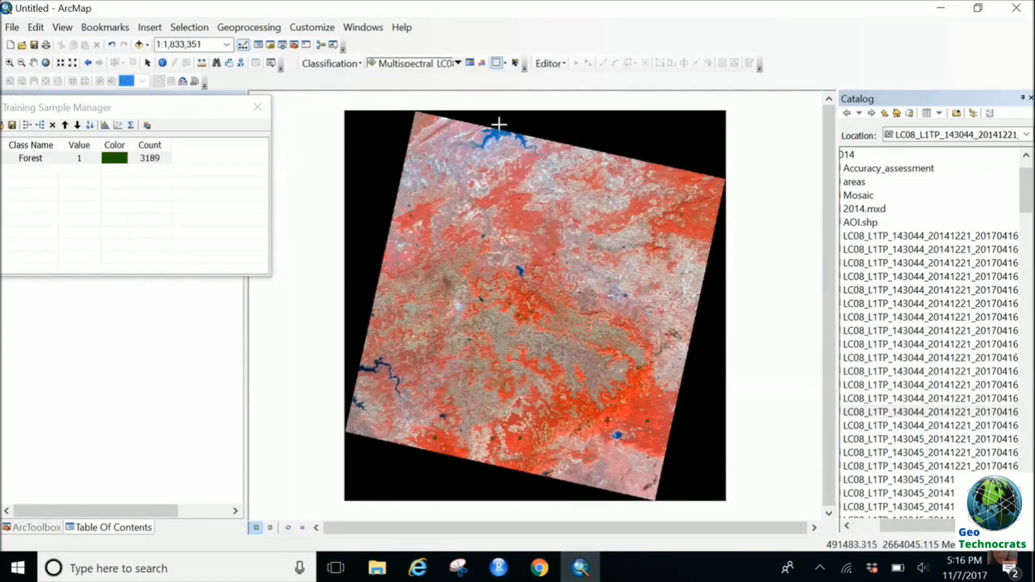
{"action": "scroll", "coordinate": [498, 124], "scroll_direction": "up", "scroll_amount": 8}
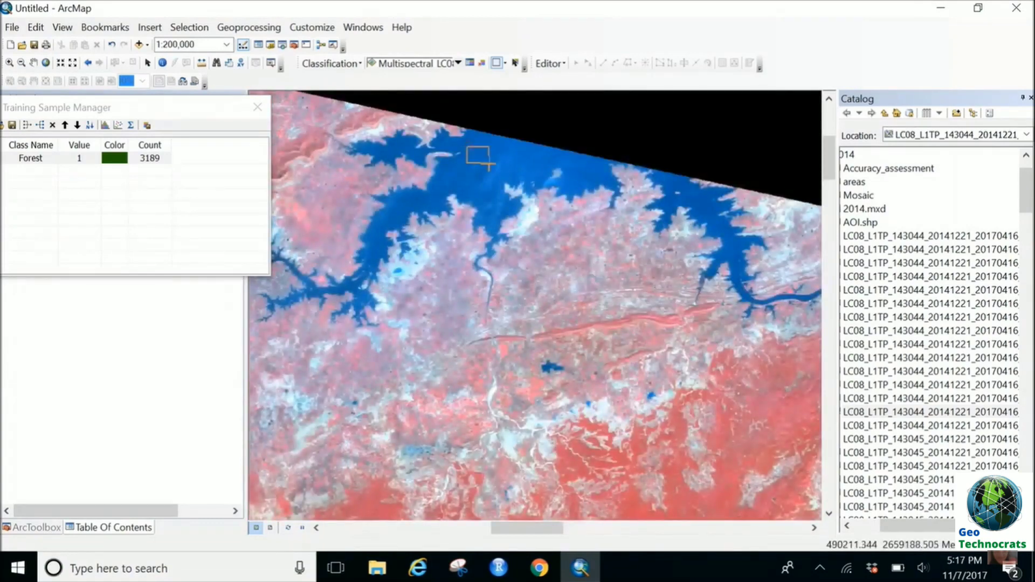
{"action": "left_click_drag", "start_coordinate": [467, 147], "coordinate": [489, 163]}
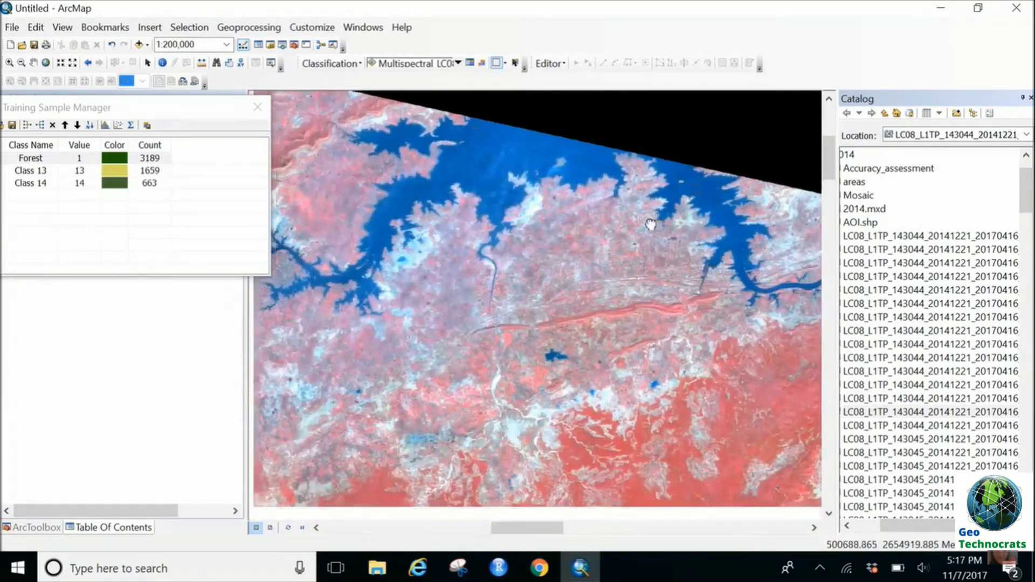
- Draw a rectangular training sample of about 53 pixels on the small dark blue lake south of the northern reservoir
{"action": "scroll", "coordinate": [643, 202], "scroll_direction": "up", "scroll_amount": 4}
{"action": "scroll", "coordinate": [643, 202], "scroll_direction": "up", "scroll_amount": 1}
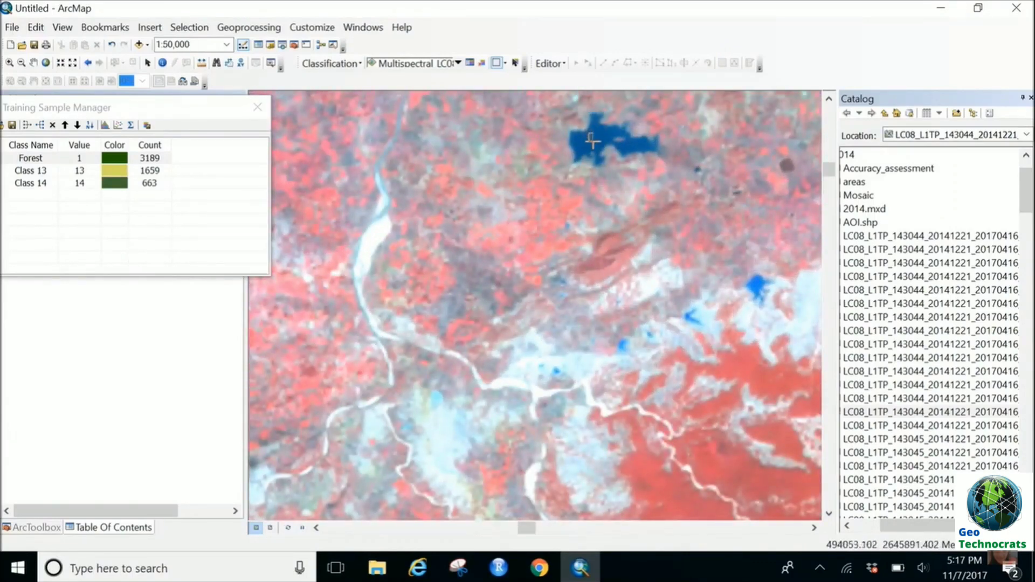
{"action": "left_click_drag", "start_coordinate": [595, 142], "coordinate": [604, 145]}
- Draw a rectangular training sample of about 579 pixels on the large blue reservoir near the scene's centre
{"action": "left_click_drag", "start_coordinate": [601, 242], "coordinate": [782, 23]}
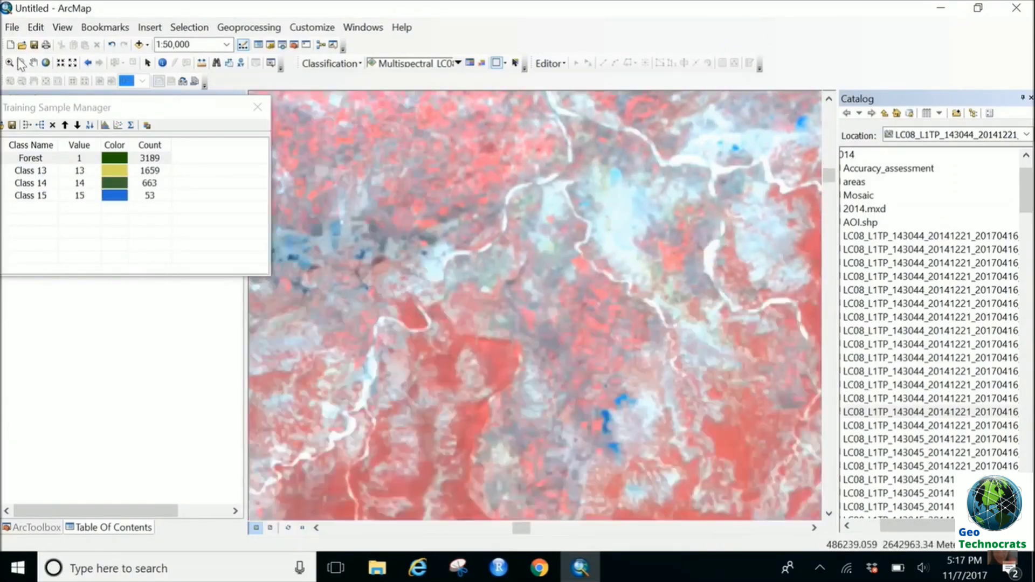
{"action": "left_click", "coordinate": [45, 63]}
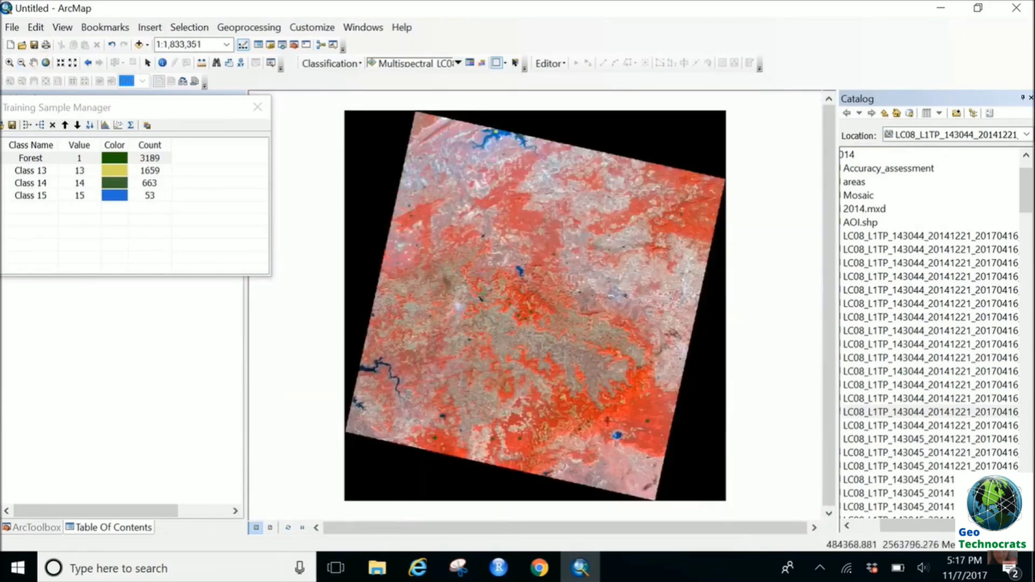
{"action": "scroll", "coordinate": [608, 418], "scroll_direction": "up", "scroll_amount": 10}
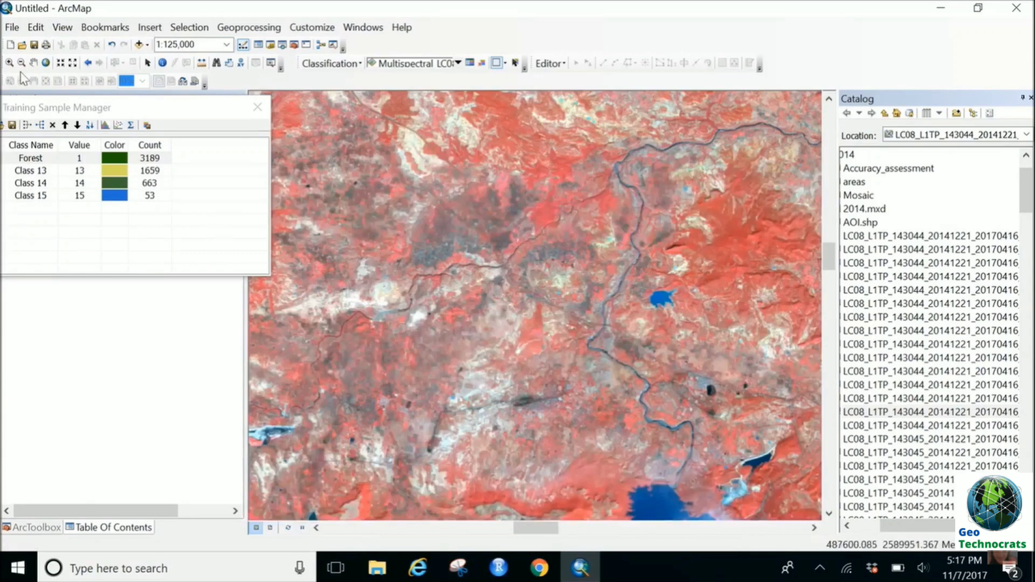
{"action": "left_click_drag", "start_coordinate": [589, 438], "coordinate": [482, 234]}
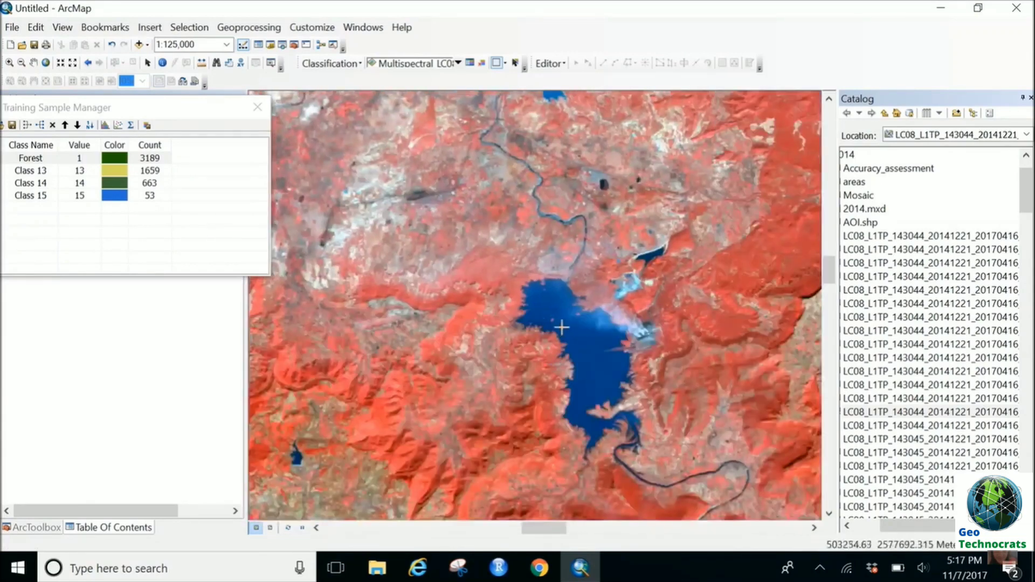
{"action": "left_click_drag", "start_coordinate": [575, 328], "coordinate": [595, 344]}
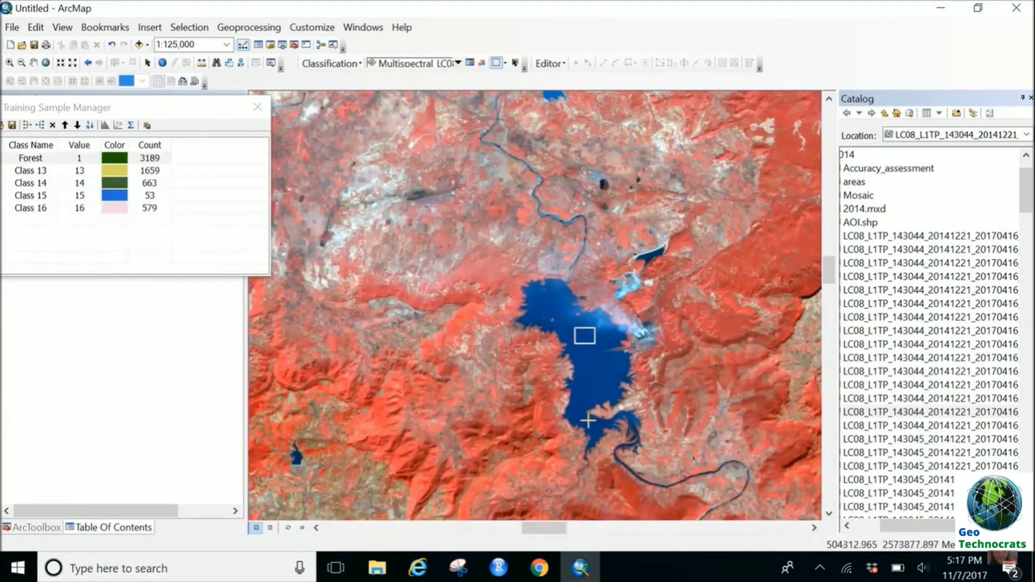
- Draw a rectangular training sample of about 310 pixels on the cloud-free eastern part of the lake near the scene's southeastern edge
{"action": "left_click_drag", "start_coordinate": [588, 421], "coordinate": [435, 143]}
{"action": "left_click_drag", "start_coordinate": [610, 330], "coordinate": [484, 175]}
{"action": "left_click_drag", "start_coordinate": [568, 318], "coordinate": [337, 129]}
{"action": "left_click_drag", "start_coordinate": [539, 274], "coordinate": [386, 171]}
{"action": "left_click_drag", "start_coordinate": [614, 422], "coordinate": [436, 258]}
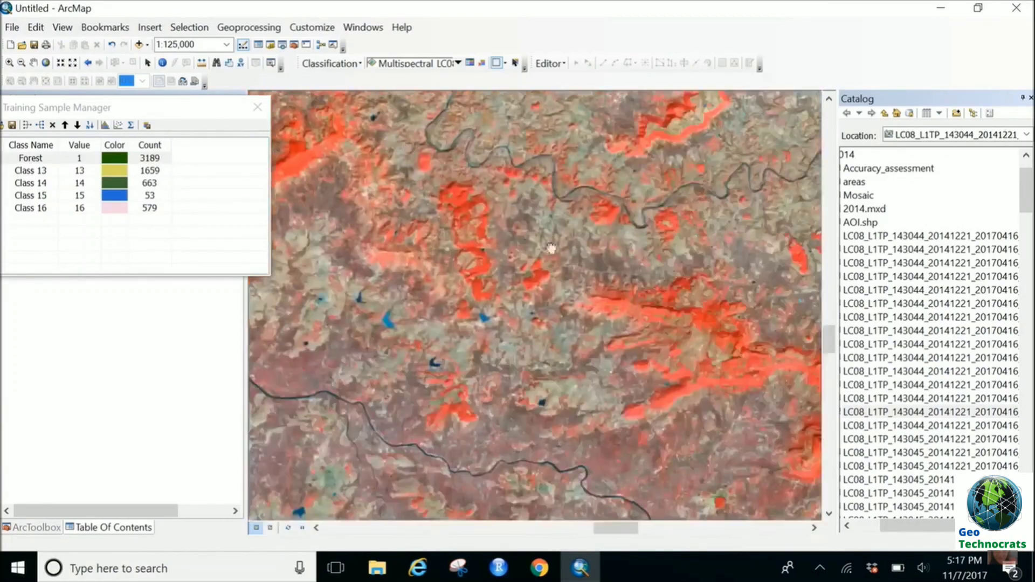
{"action": "left_click_drag", "start_coordinate": [628, 324], "coordinate": [286, 218]}
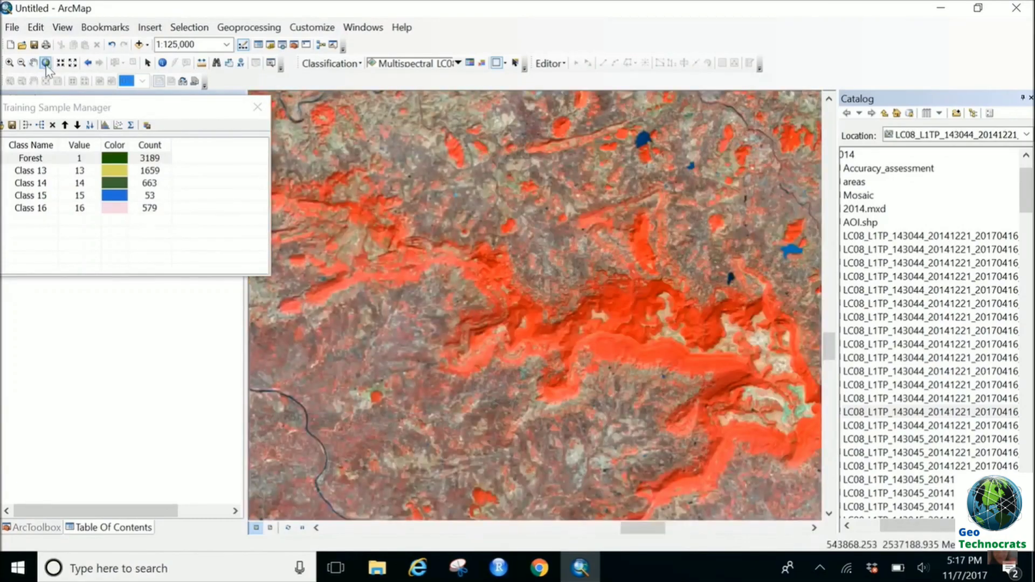
{"action": "left_click", "coordinate": [46, 62]}
{"action": "scroll", "coordinate": [615, 441], "scroll_direction": "up", "scroll_amount": 4}
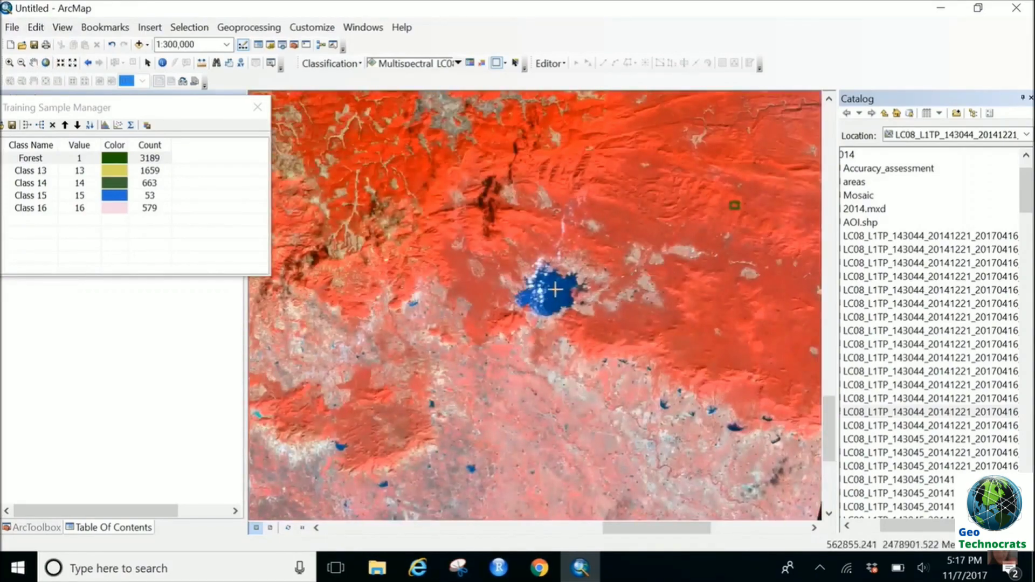
{"action": "scroll", "coordinate": [555, 290], "scroll_direction": "up", "scroll_amount": 3}
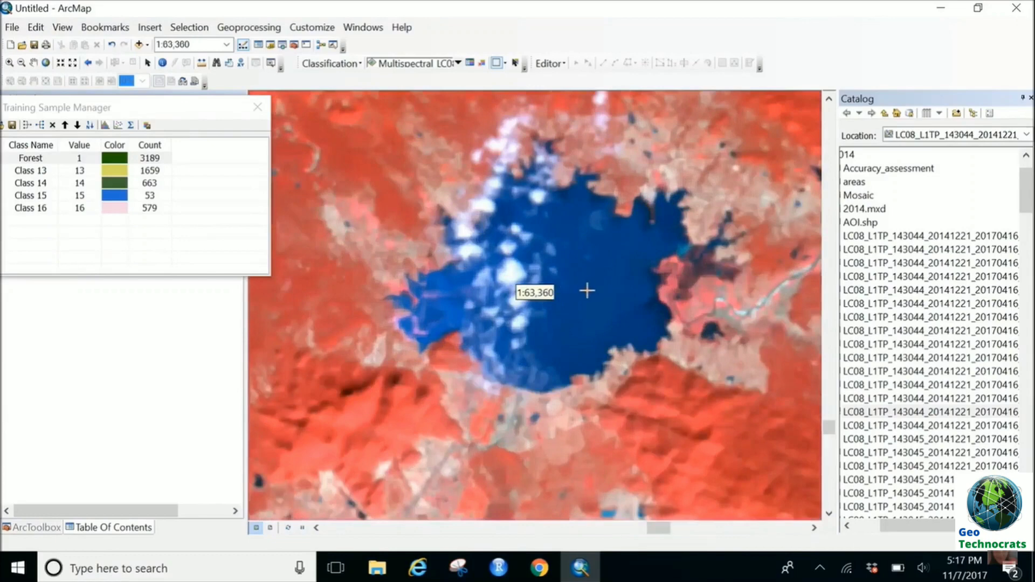
{"action": "left_click_drag", "start_coordinate": [585, 284], "coordinate": [616, 305]}
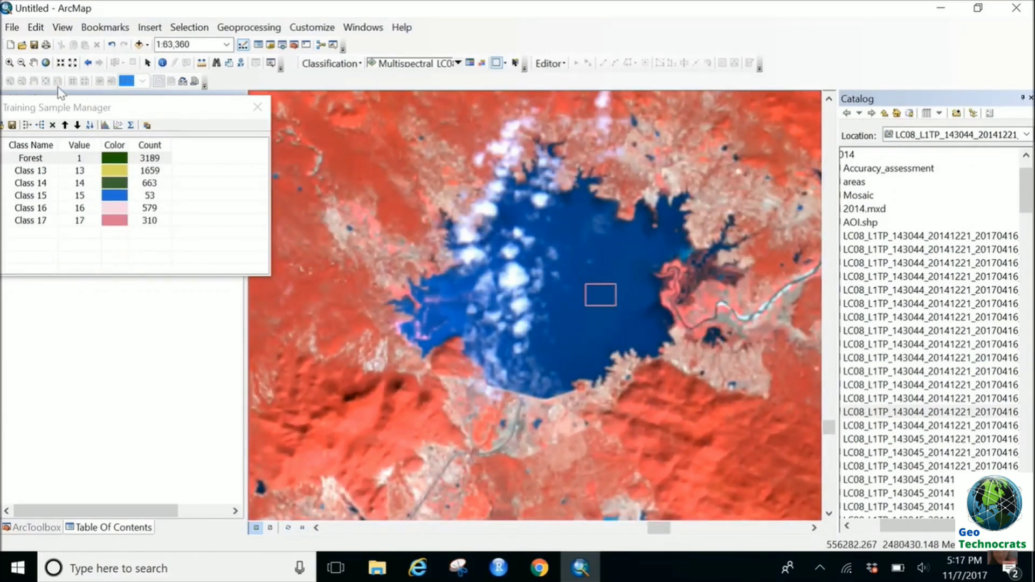
- Draw a rectangular training sample of about 315 pixels on the wide, dark blue reservoir at the scene's western edge
{"action": "left_click", "coordinate": [46, 63]}
{"action": "scroll", "coordinate": [354, 363], "scroll_direction": "up", "scroll_amount": 3}
{"action": "scroll", "coordinate": [355, 362], "scroll_direction": "up", "scroll_amount": 3}
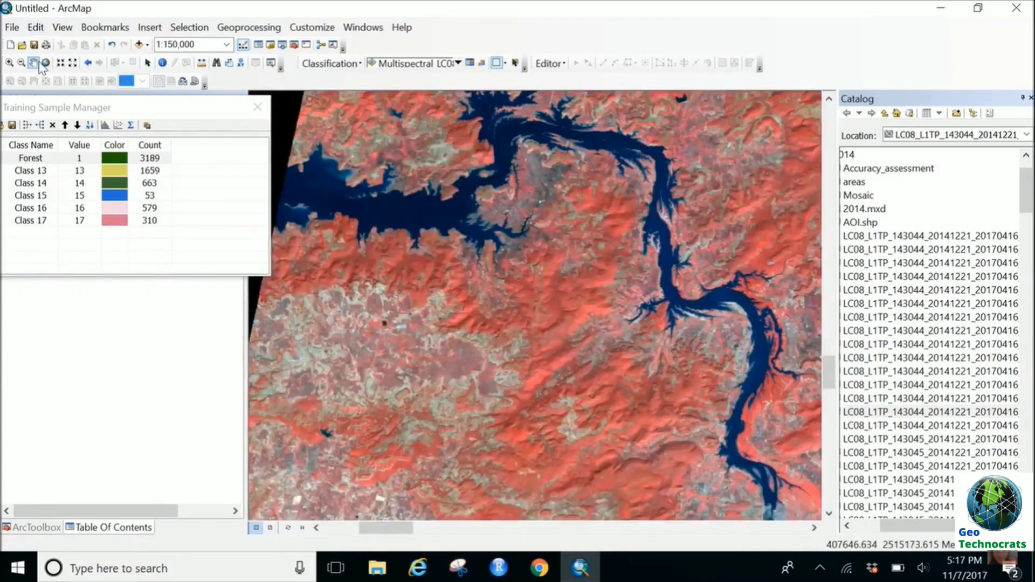
{"action": "scroll", "coordinate": [388, 213], "scroll_direction": "up", "scroll_amount": 2}
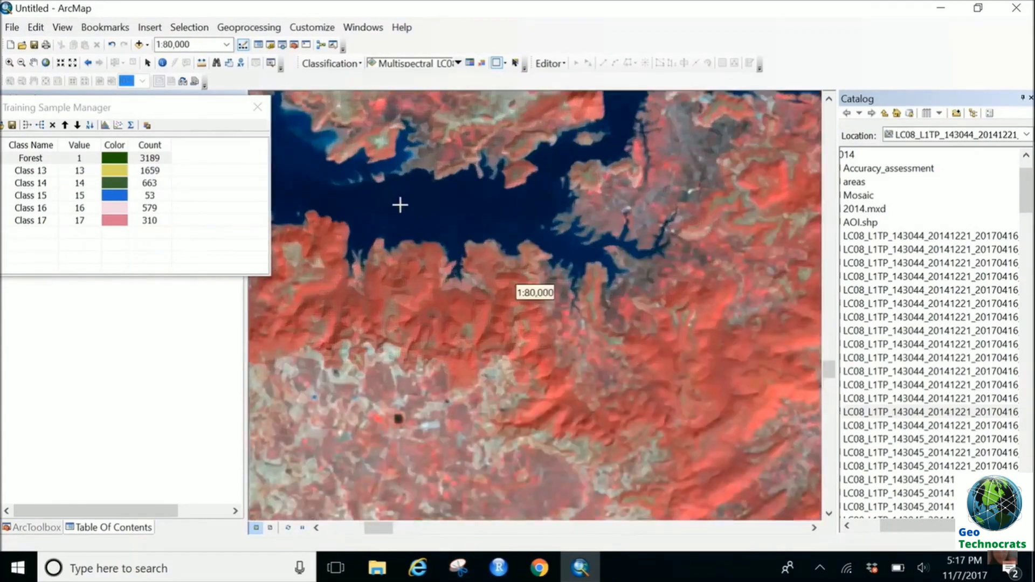
{"action": "left_click_drag", "start_coordinate": [398, 201], "coordinate": [424, 217]}
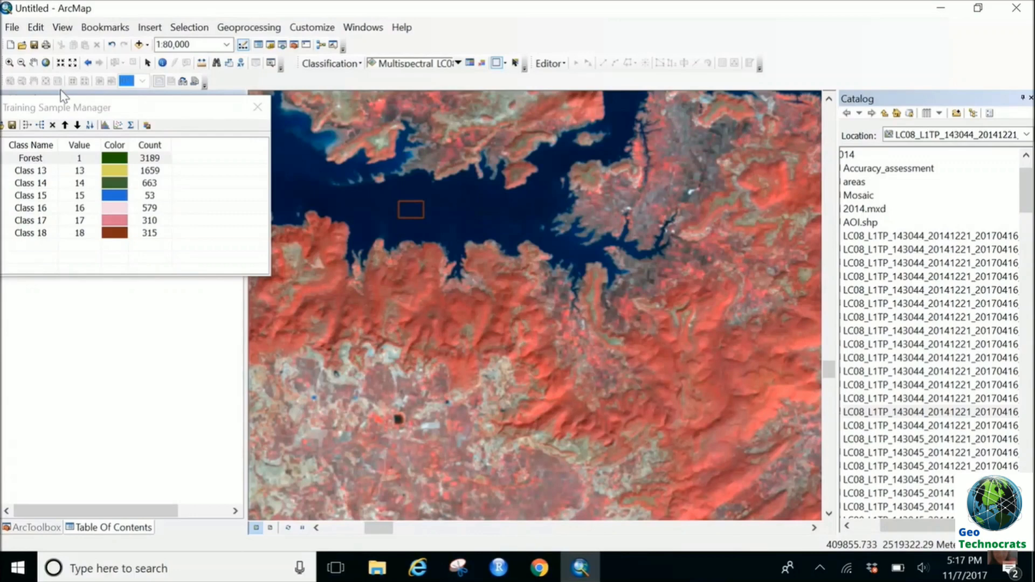
- Draw a rectangular training sample of about 33 pixels in the narrow winding channel of the western reservoir
{"action": "left_click", "coordinate": [46, 64]}
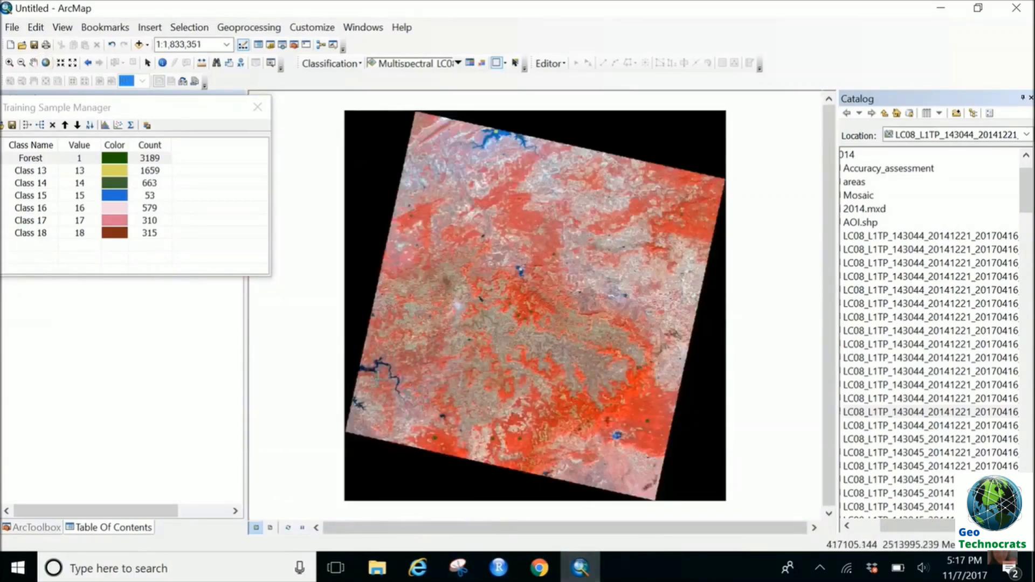
{"action": "scroll", "coordinate": [506, 284], "scroll_direction": "up", "scroll_amount": 1}
{"action": "scroll", "coordinate": [358, 365], "scroll_direction": "up", "scroll_amount": 2}
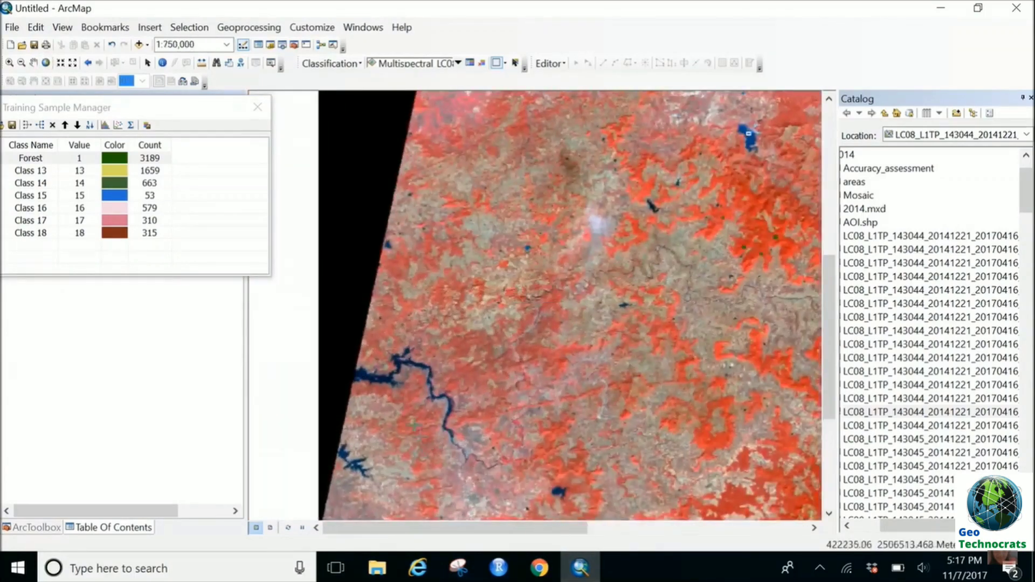
{"action": "scroll", "coordinate": [403, 399], "scroll_direction": "up", "scroll_amount": 2}
{"action": "scroll", "coordinate": [404, 400], "scroll_direction": "up", "scroll_amount": 2}
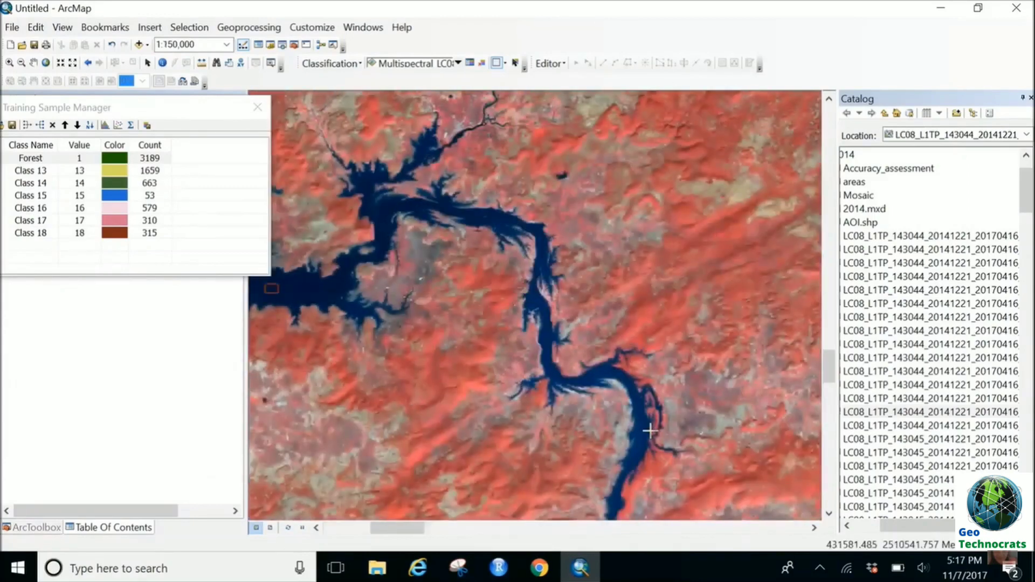
{"action": "scroll", "coordinate": [584, 367], "scroll_direction": "up", "scroll_amount": 2}
{"action": "scroll", "coordinate": [540, 381], "scroll_direction": "up", "scroll_amount": 2}
{"action": "left_click_drag", "start_coordinate": [496, 342], "coordinate": [513, 352]}
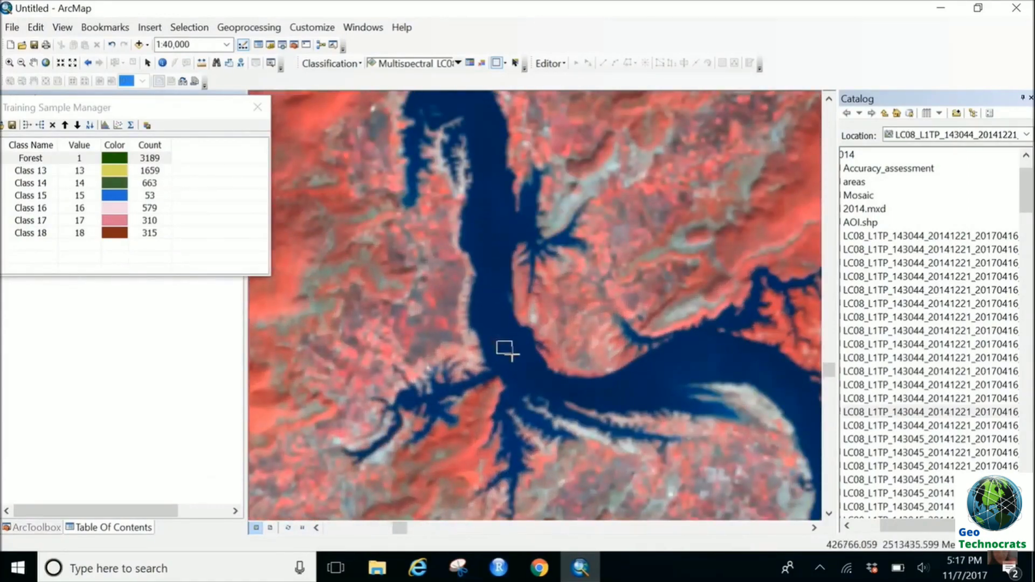
- Draw a rectangular training sample of about 369 pixels on the branched reservoir at the scene's southwestern edge
{"action": "left_click", "coordinate": [47, 63]}
{"action": "scroll", "coordinate": [539, 302], "scroll_direction": "up", "scroll_amount": 2}
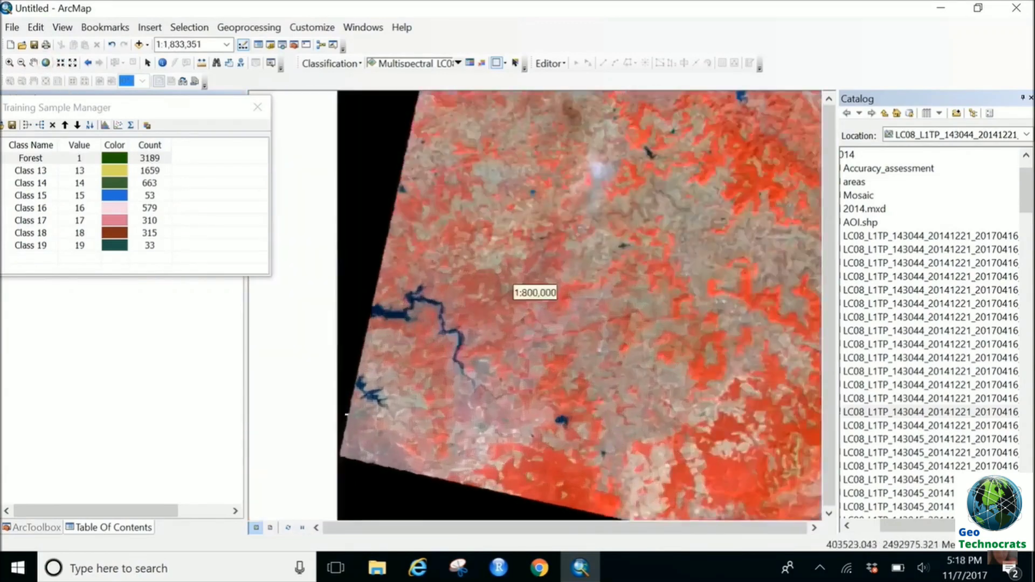
{"action": "scroll", "coordinate": [346, 414], "scroll_direction": "up", "scroll_amount": 3}
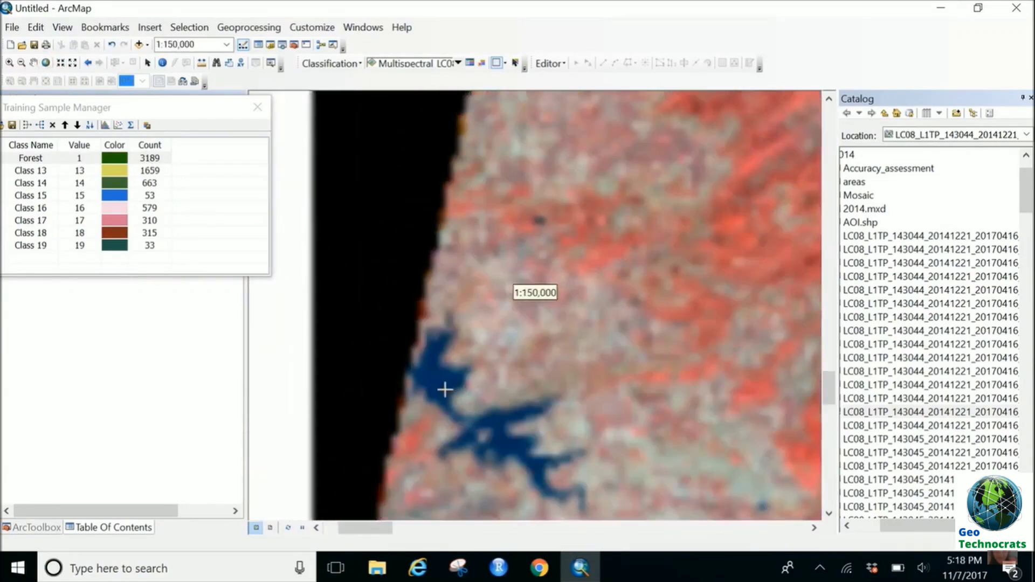
{"action": "left_click_drag", "start_coordinate": [433, 371], "coordinate": [447, 381]}
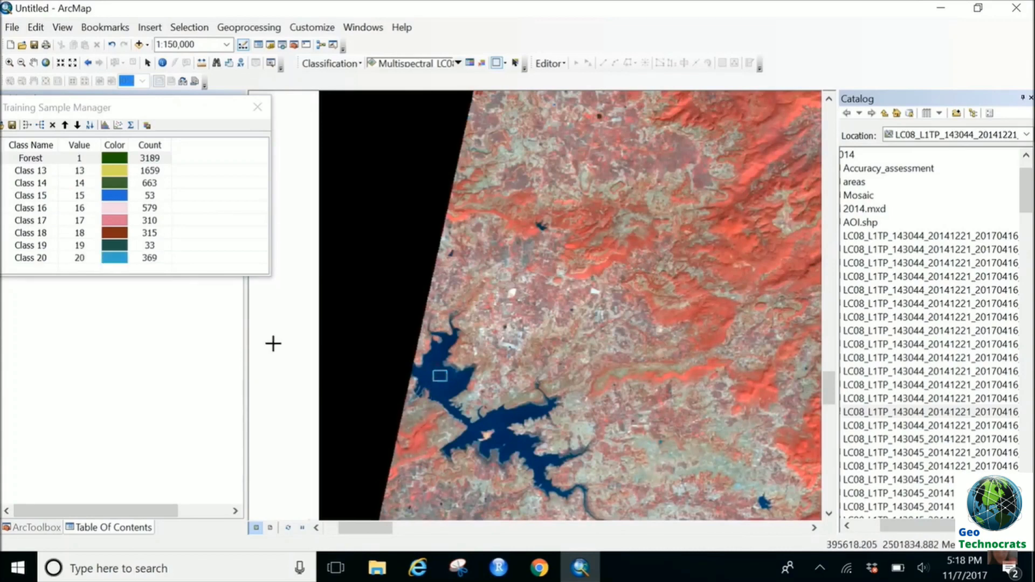
- Draw a rectangular training sample of about 188 pixels on the small dark blue lake in the east-central part of the scene
{"action": "left_click", "coordinate": [47, 63]}
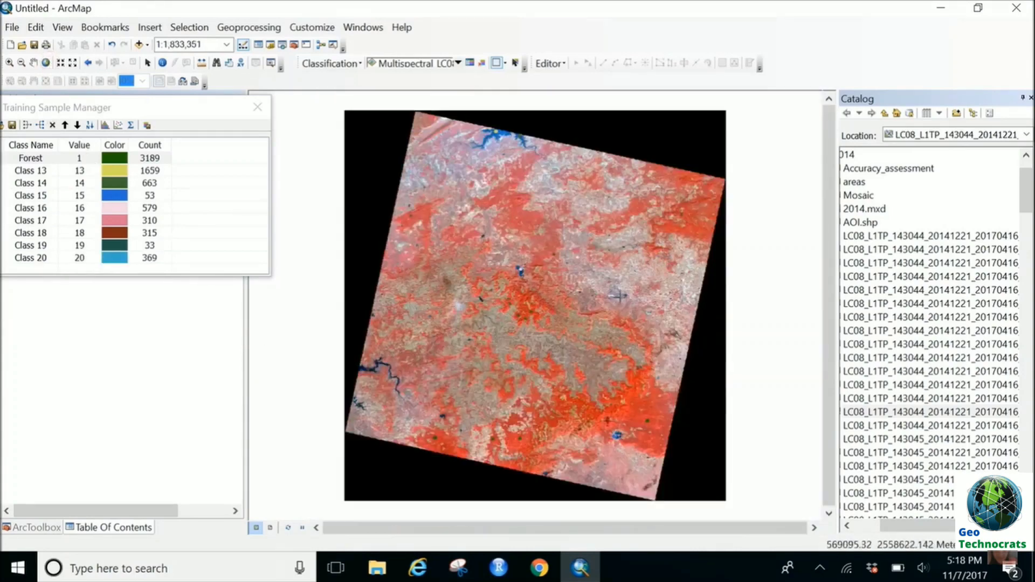
{"action": "scroll", "coordinate": [695, 346], "scroll_direction": "up", "scroll_amount": 2}
{"action": "scroll", "coordinate": [599, 297], "scroll_direction": "up", "scroll_amount": 2}
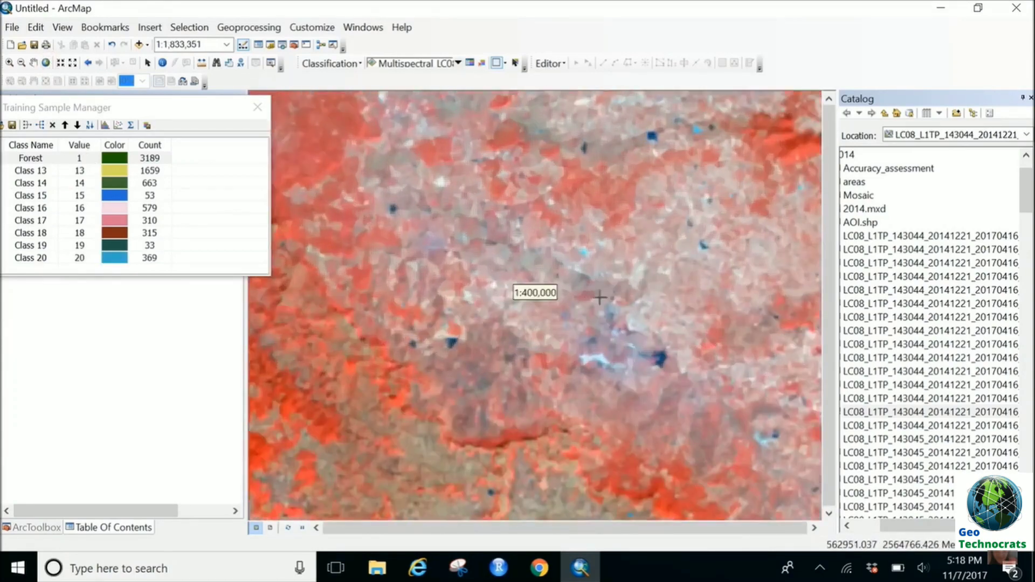
{"action": "scroll", "coordinate": [675, 373], "scroll_direction": "up", "scroll_amount": 3}
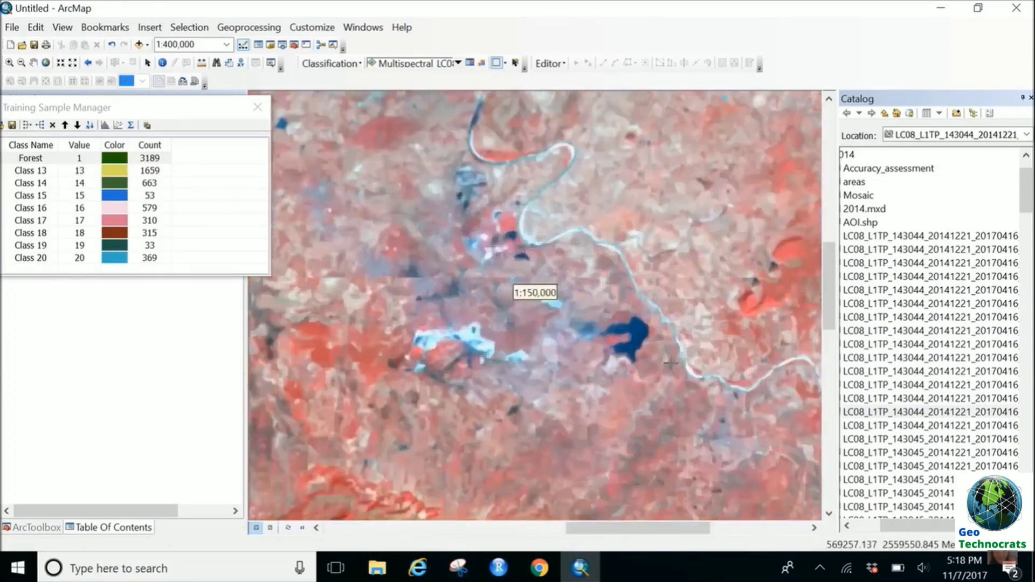
{"action": "left_click_drag", "start_coordinate": [614, 317], "coordinate": [632, 323]}
- Draw a rectangular training sample of about 111 pixels on the dark blue lake northwest of the central reservoir
{"action": "left_click_drag", "start_coordinate": [700, 242], "coordinate": [212, 426]}
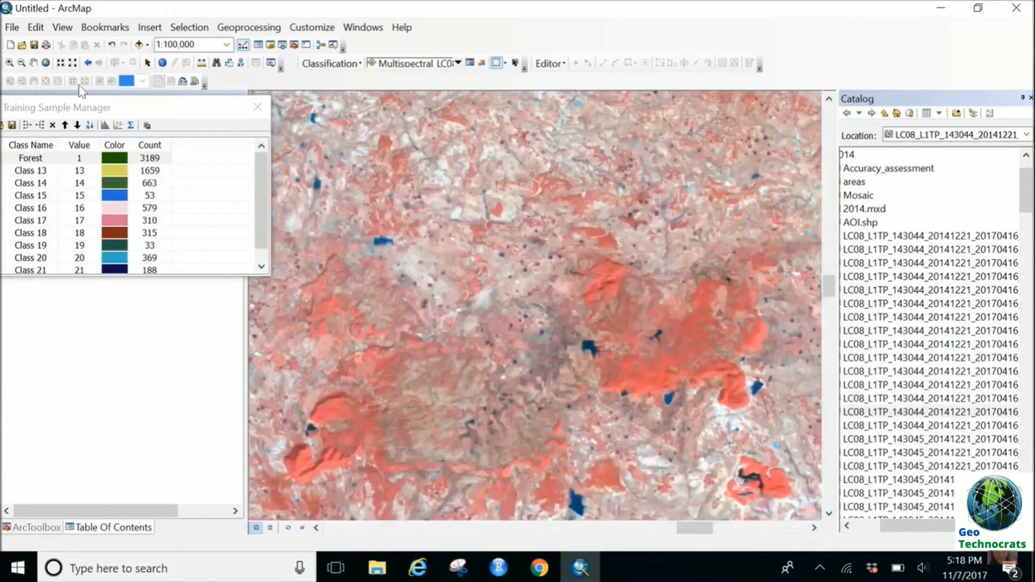
{"action": "left_click", "coordinate": [45, 63]}
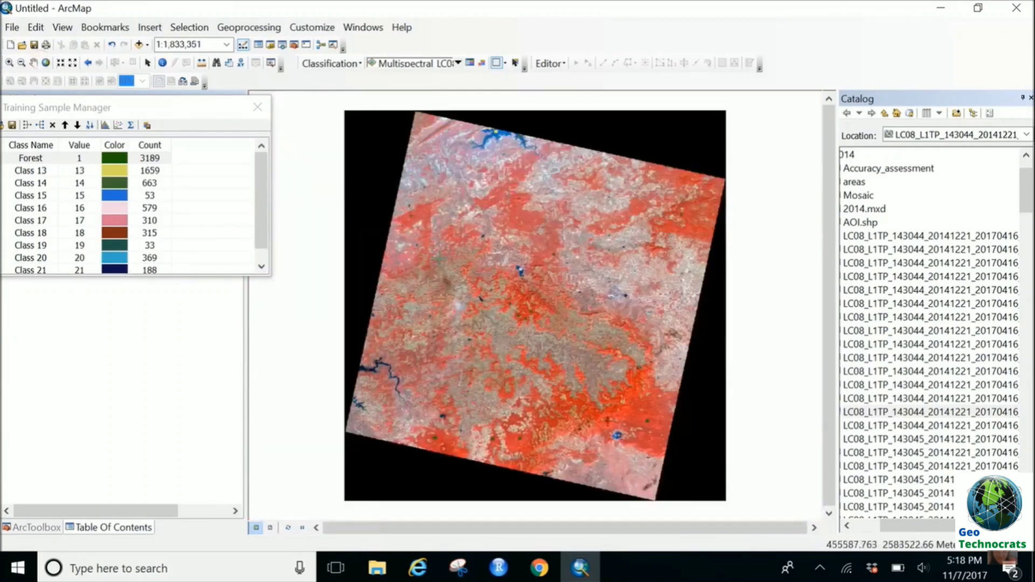
{"action": "scroll", "coordinate": [424, 269], "scroll_direction": "up", "scroll_amount": 2}
{"action": "scroll", "coordinate": [424, 269], "scroll_direction": "up", "scroll_amount": 3}
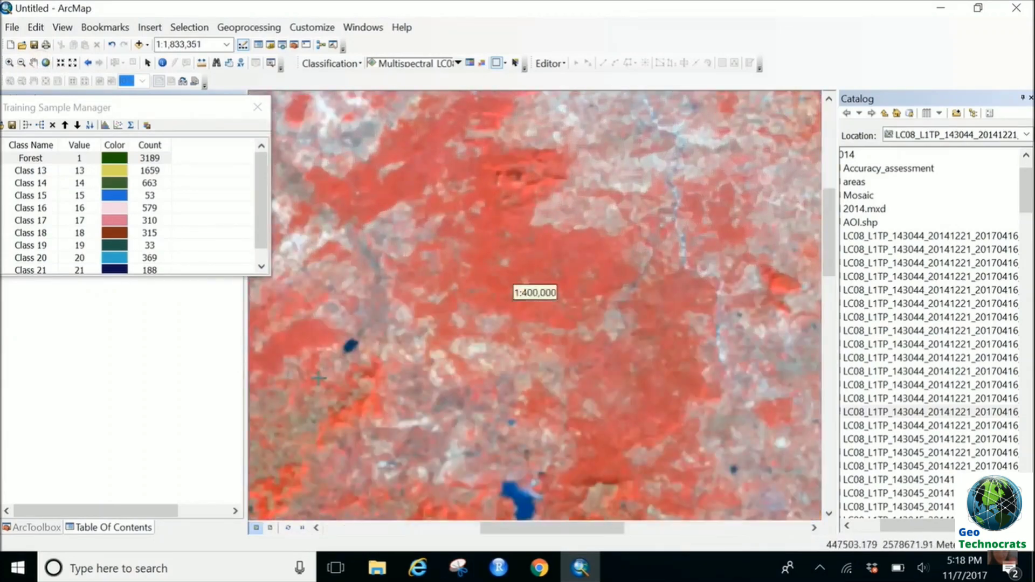
{"action": "scroll", "coordinate": [318, 378], "scroll_direction": "up", "scroll_amount": 2}
{"action": "scroll", "coordinate": [347, 339], "scroll_direction": "up", "scroll_amount": 3}
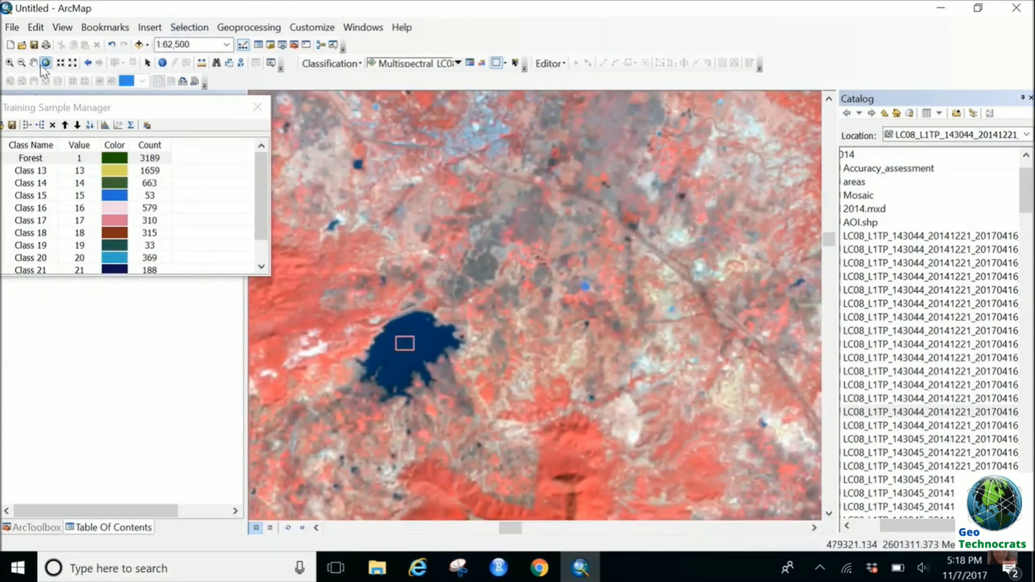
- Select all the water training samples, from Class 13 to Class 22, and merge them into one class
{"action": "left_click", "coordinate": [47, 64]}
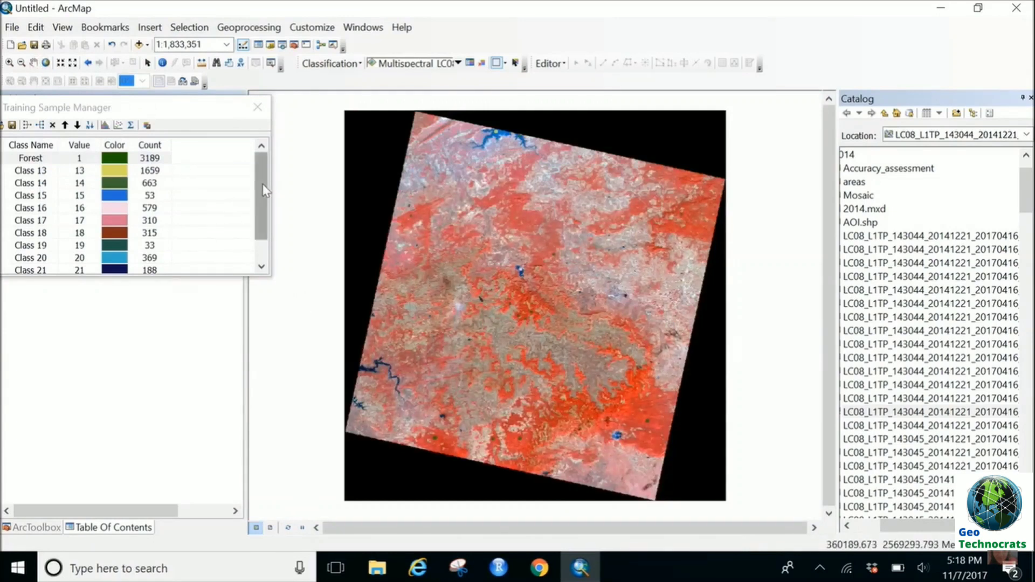
{"action": "left_click_drag", "start_coordinate": [262, 184], "coordinate": [251, 227]}
{"action": "left_click_drag", "start_coordinate": [185, 112], "coordinate": [401, 96]}
{"action": "scroll", "coordinate": [480, 177], "scroll_direction": "up", "scroll_amount": 1}
{"action": "left_click", "coordinate": [210, 157]}
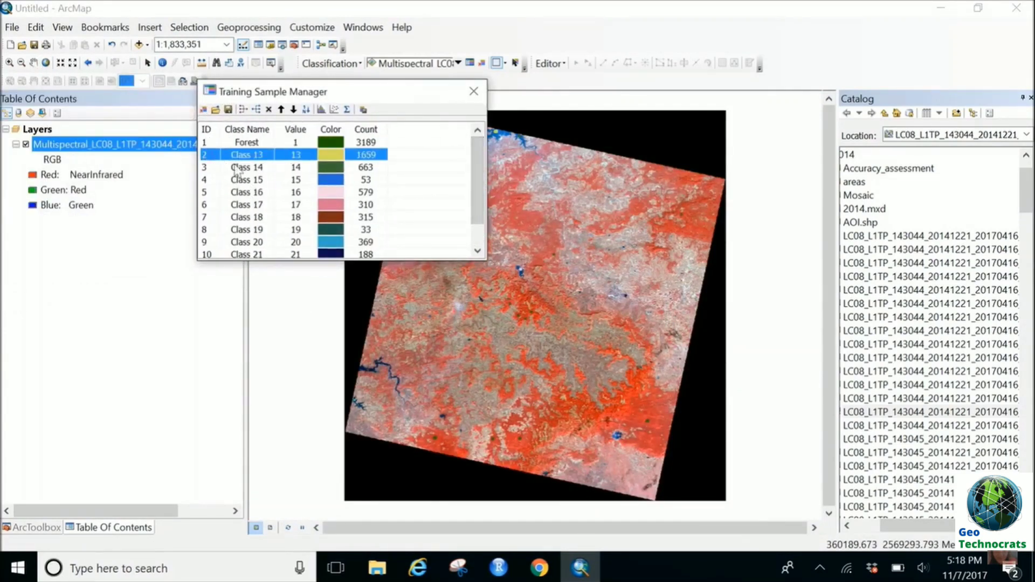
{"action": "key", "text": "shift+Down"}
{"action": "key", "text": "shift+Down"}
{"action": "key", "text": "shift+Down"}
{"action": "key", "text": "shift+Down"}
{"action": "key", "text": "shift+Down"}
{"action": "key", "text": "shift+Down"}
{"action": "key", "text": "shift+Down"}
{"action": "key", "text": "shift+Down"}
{"action": "key", "text": "shift+Down"}
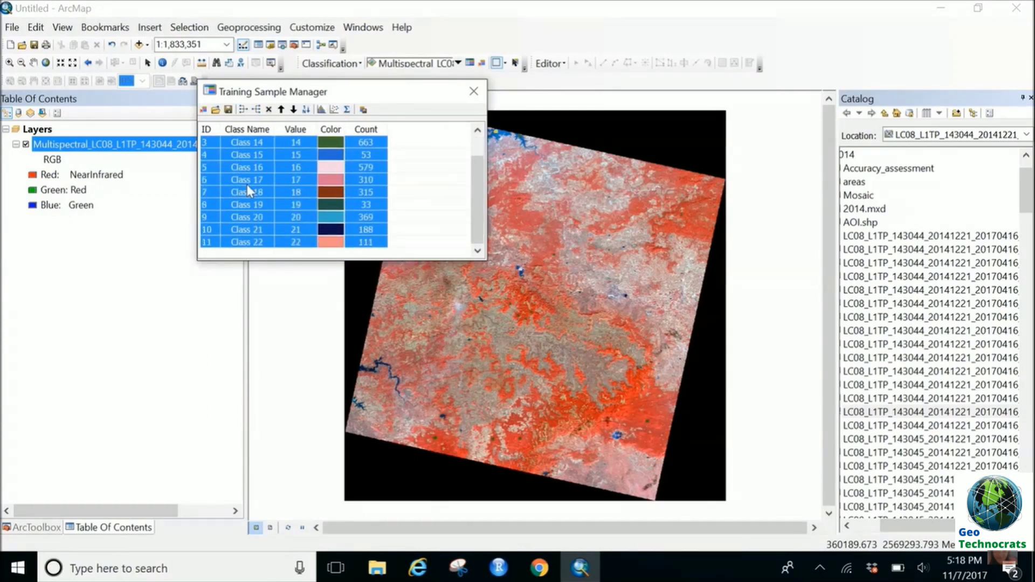
{"action": "left_click", "coordinate": [243, 110]}
- Rename the merged class Water, set its colour to blue, and move the Training Sample Manager off the image
{"action": "double_click", "coordinate": [271, 156]}
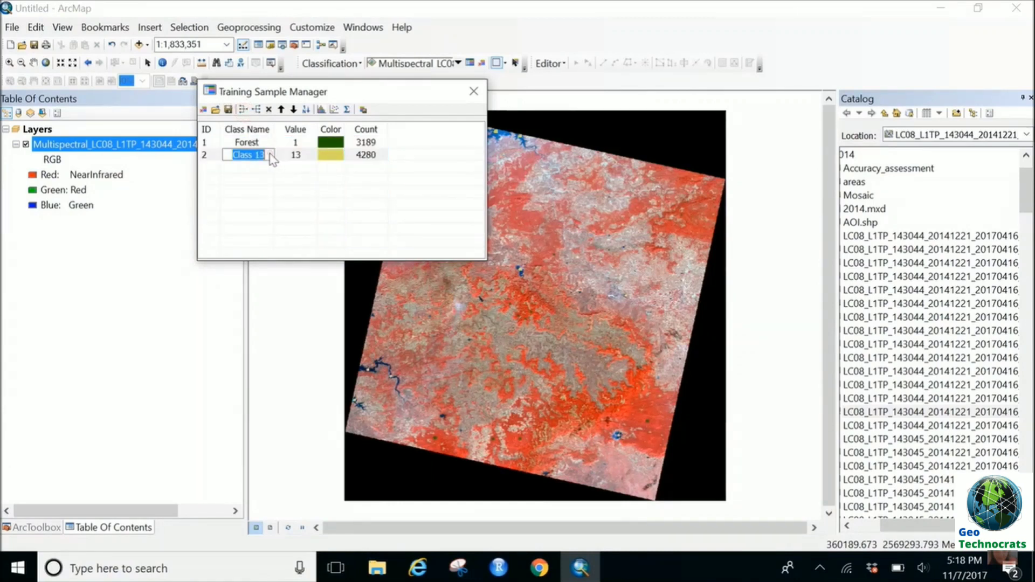
{"action": "type", "text": "Wat"}
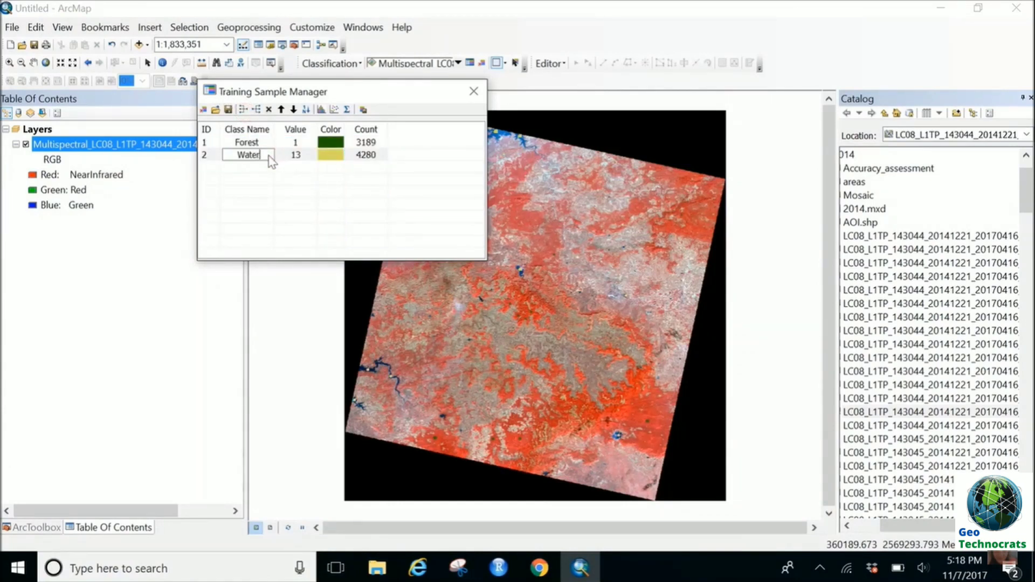
{"action": "type", "text": "er"}
{"action": "left_click", "coordinate": [333, 157]}
{"action": "left_click", "coordinate": [333, 156]}
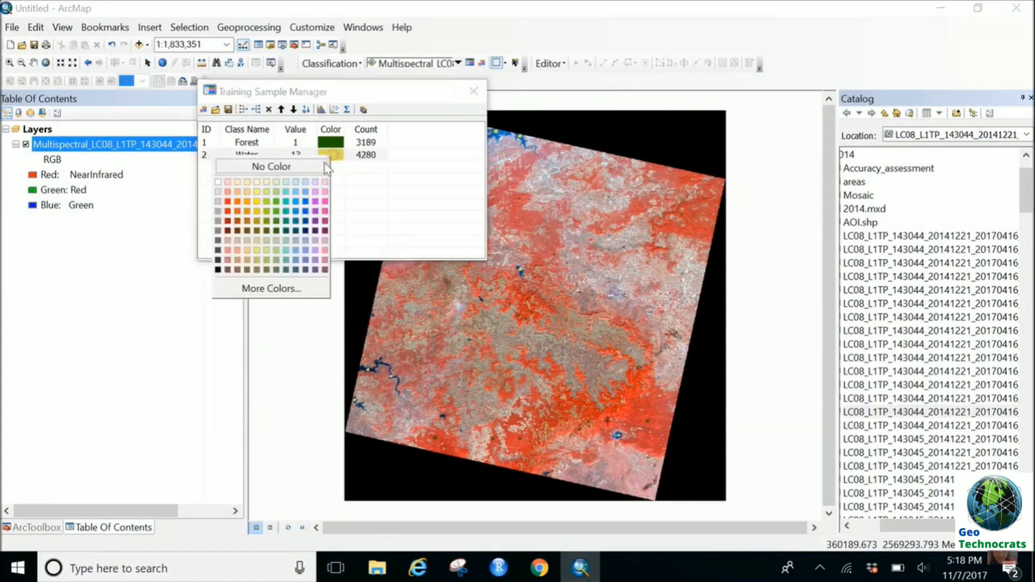
{"action": "left_click", "coordinate": [305, 214]}
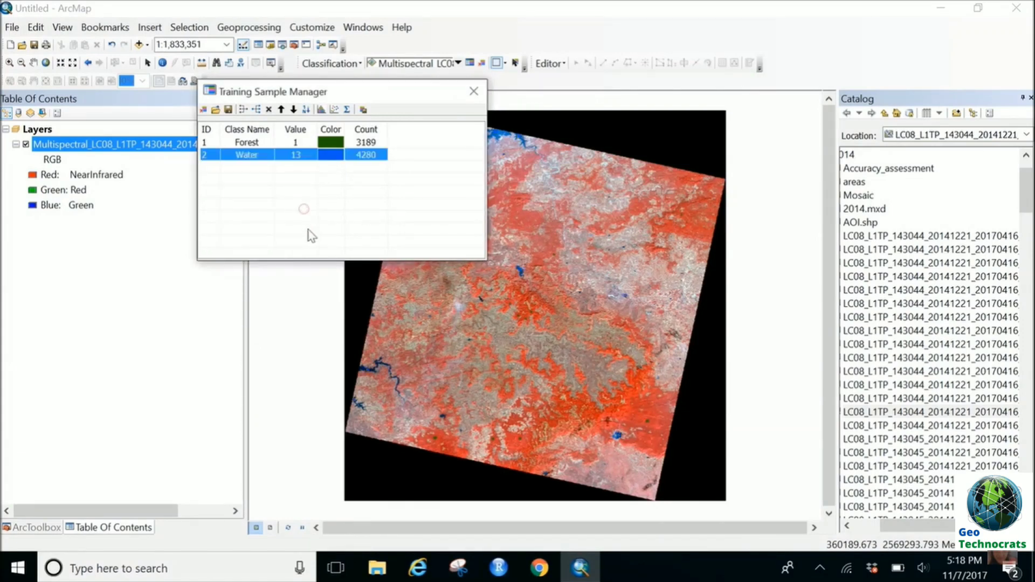
{"action": "left_click_drag", "start_coordinate": [358, 92], "coordinate": [92, 125]}
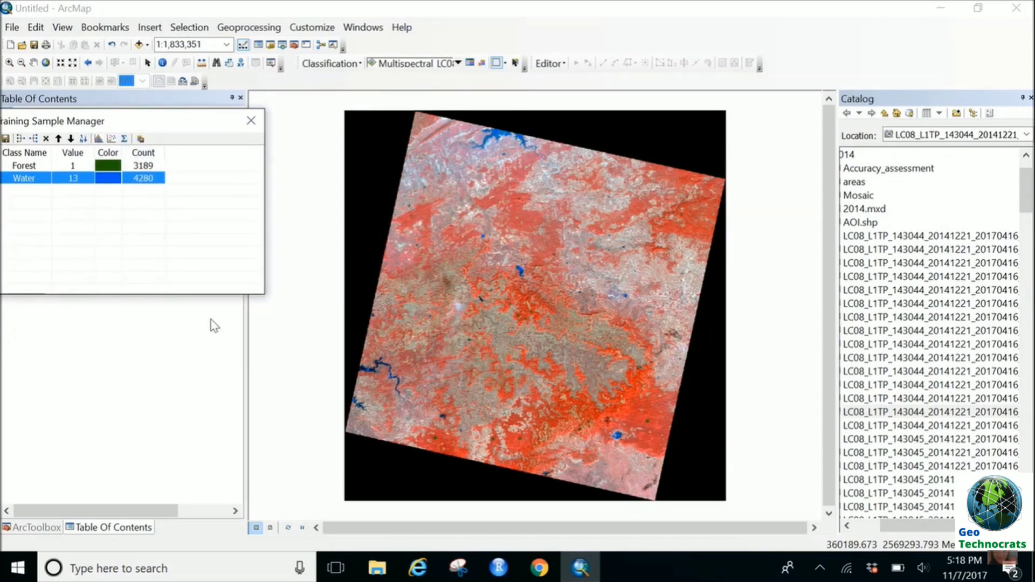
- Search the central and eastern parts of the scene for blue-grey built-up areas to sample
{"action": "left_click", "coordinate": [47, 63]}
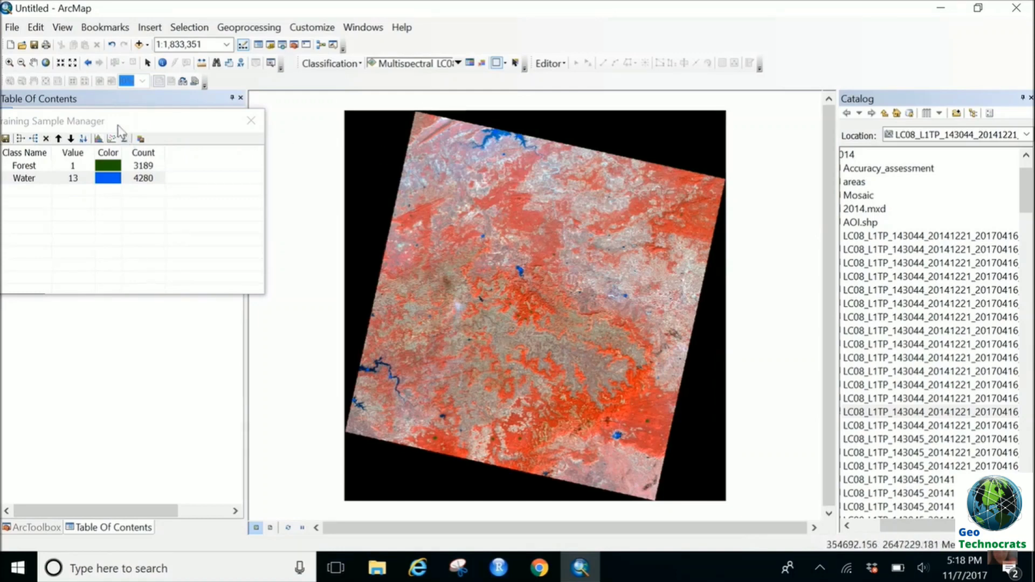
{"action": "scroll", "coordinate": [438, 214], "scroll_direction": "up", "scroll_amount": 3}
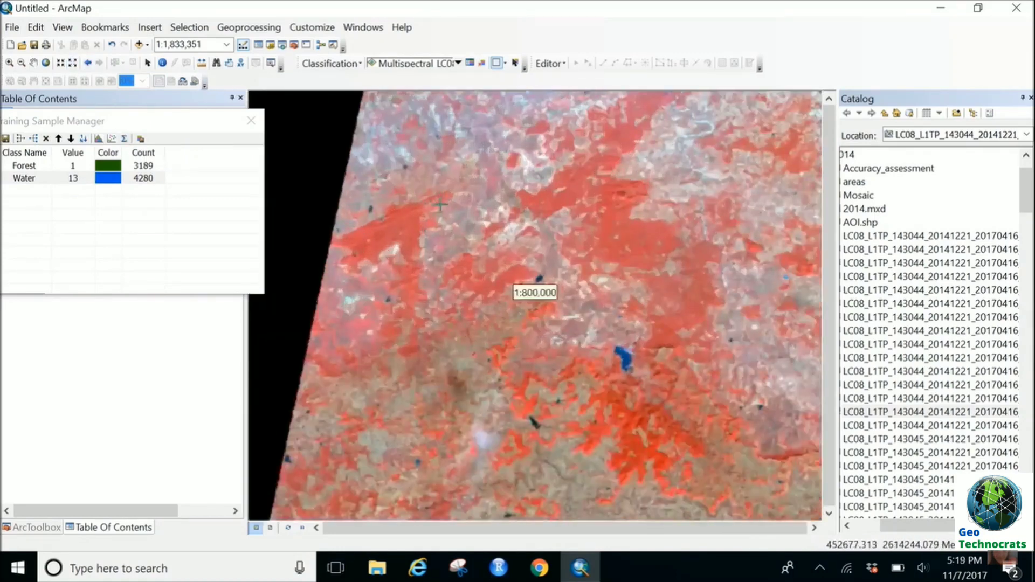
{"action": "left_click_drag", "start_coordinate": [643, 327], "coordinate": [428, 183]}
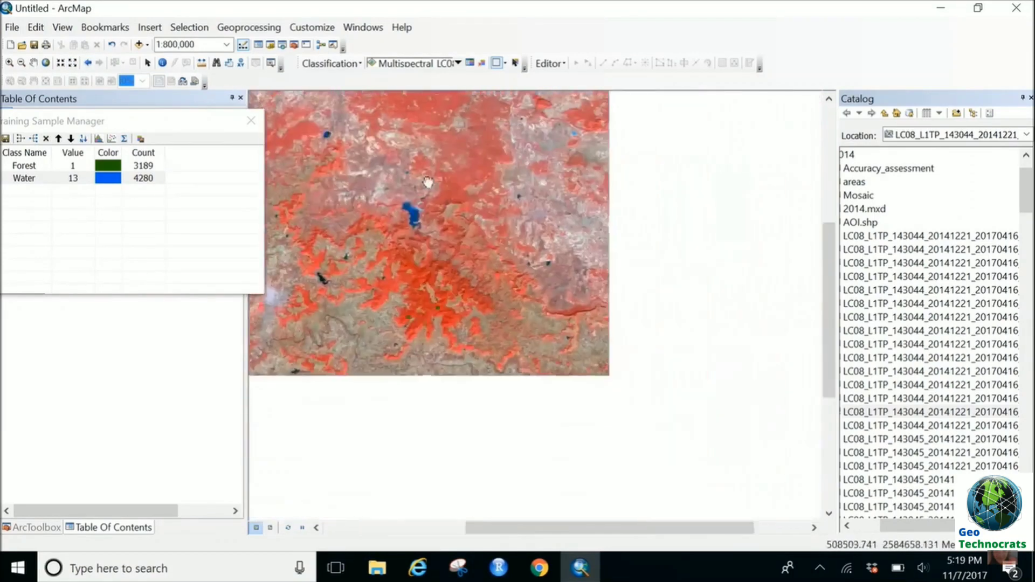
{"action": "left_click_drag", "start_coordinate": [534, 315], "coordinate": [383, 218]}
{"action": "scroll", "coordinate": [572, 323], "scroll_direction": "down", "scroll_amount": 2}
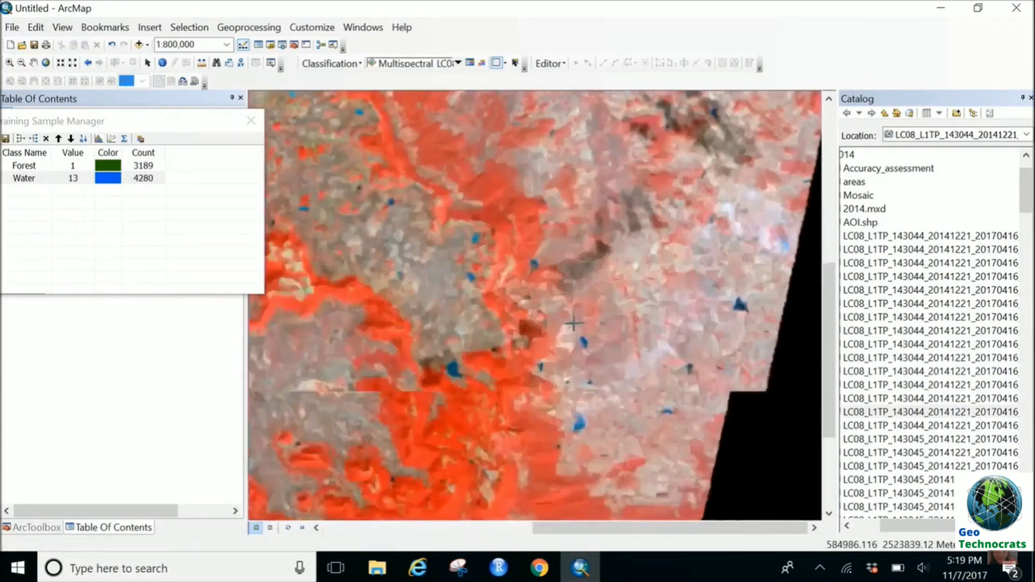
{"action": "scroll", "coordinate": [572, 323], "scroll_direction": "up", "scroll_amount": 3}
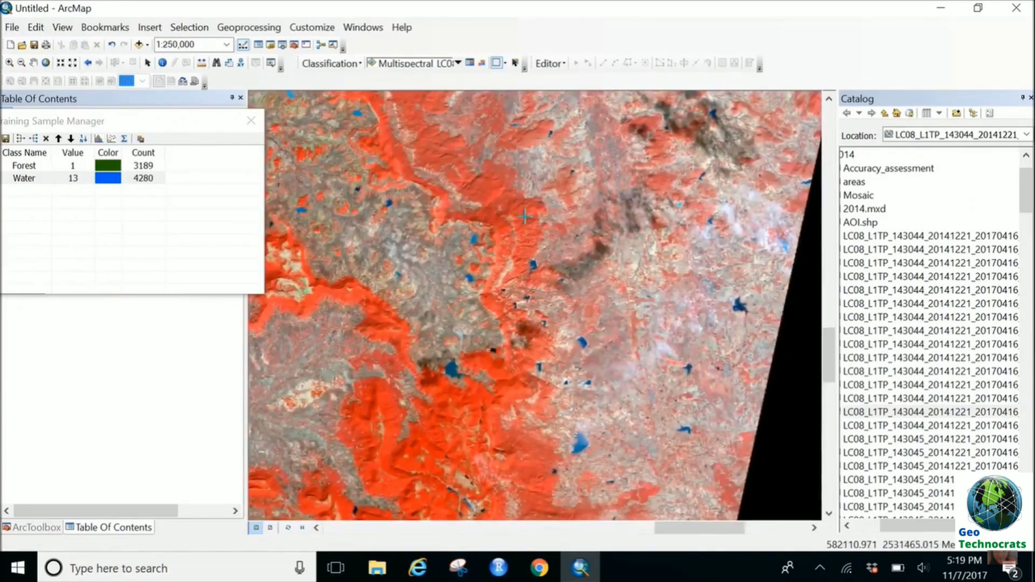
{"action": "left_click_drag", "start_coordinate": [528, 221], "coordinate": [533, 396]}
{"action": "left_click_drag", "start_coordinate": [585, 207], "coordinate": [627, 347]}
{"action": "left_click_drag", "start_coordinate": [766, 257], "coordinate": [551, 311]}
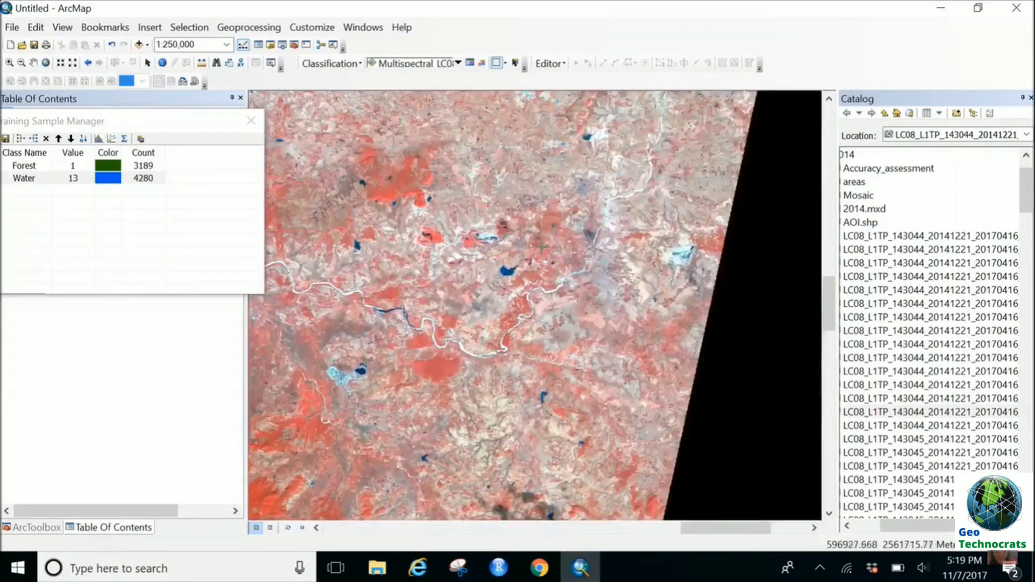
{"action": "left_click_drag", "start_coordinate": [430, 188], "coordinate": [472, 309]}
{"action": "left_click_drag", "start_coordinate": [469, 210], "coordinate": [526, 322]}
{"action": "left_click_drag", "start_coordinate": [511, 213], "coordinate": [653, 319]}
{"action": "left_click_drag", "start_coordinate": [415, 237], "coordinate": [583, 283]}
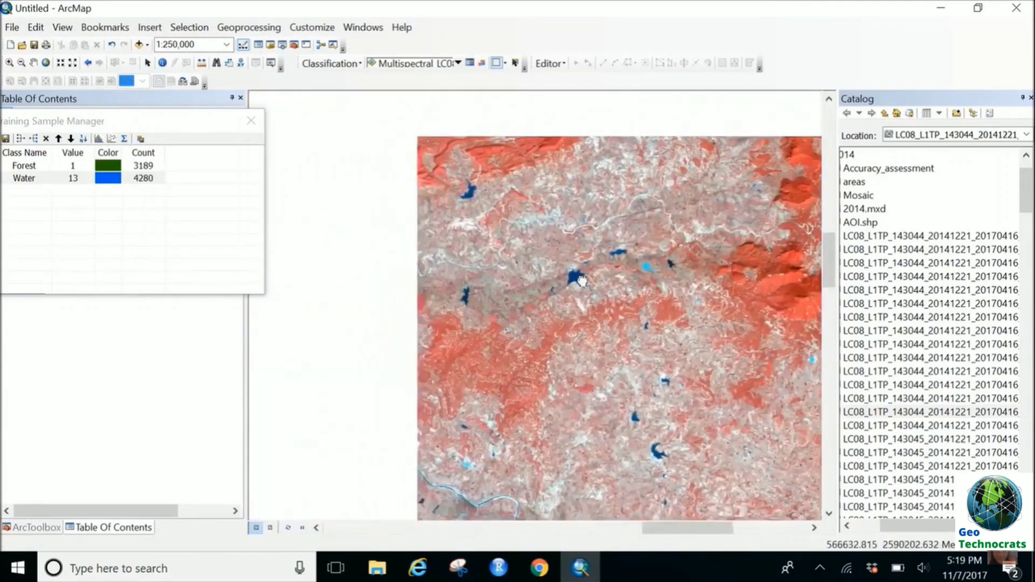
{"action": "left_click_drag", "start_coordinate": [383, 256], "coordinate": [618, 200]}
{"action": "left_click_drag", "start_coordinate": [482, 237], "coordinate": [681, 173]}
- Draw two rectangular training samples of about 87 and 23 pixels in the centre and northeast of the blue-grey city
{"action": "scroll", "coordinate": [658, 340], "scroll_direction": "down", "scroll_amount": 3}
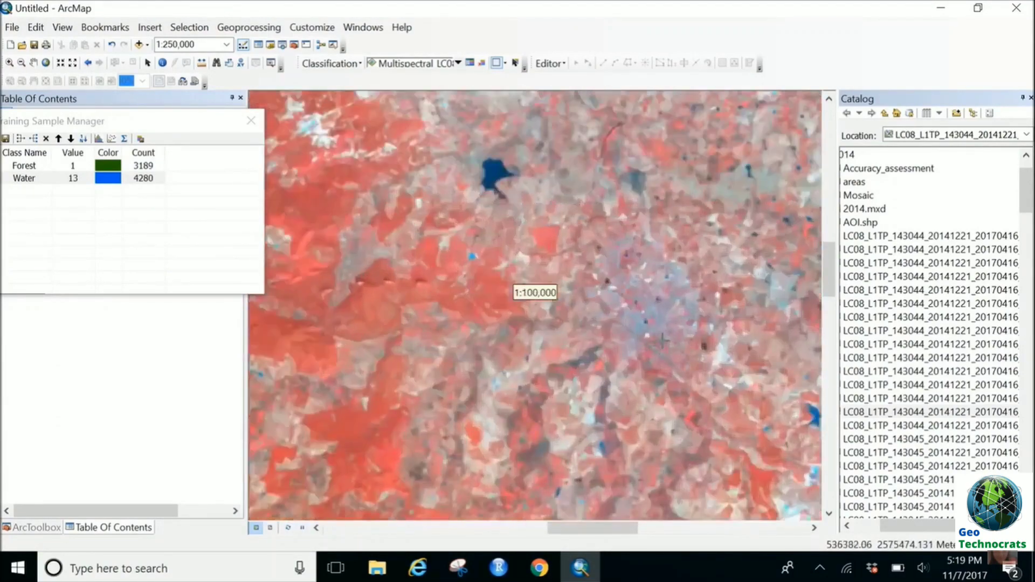
{"action": "scroll", "coordinate": [703, 376], "scroll_direction": "down", "scroll_amount": 2}
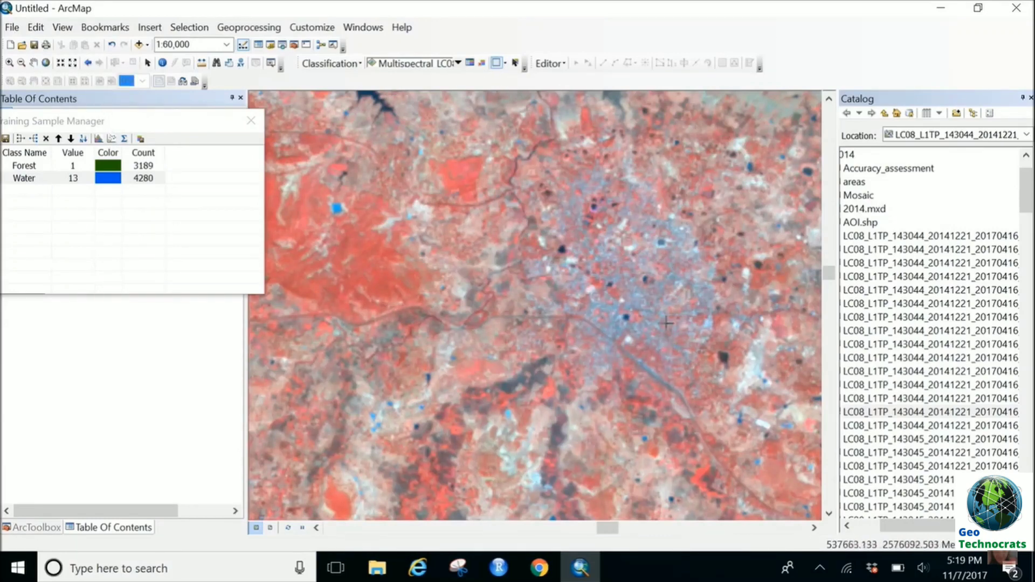
{"action": "scroll", "coordinate": [667, 323], "scroll_direction": "down", "scroll_amount": 1}
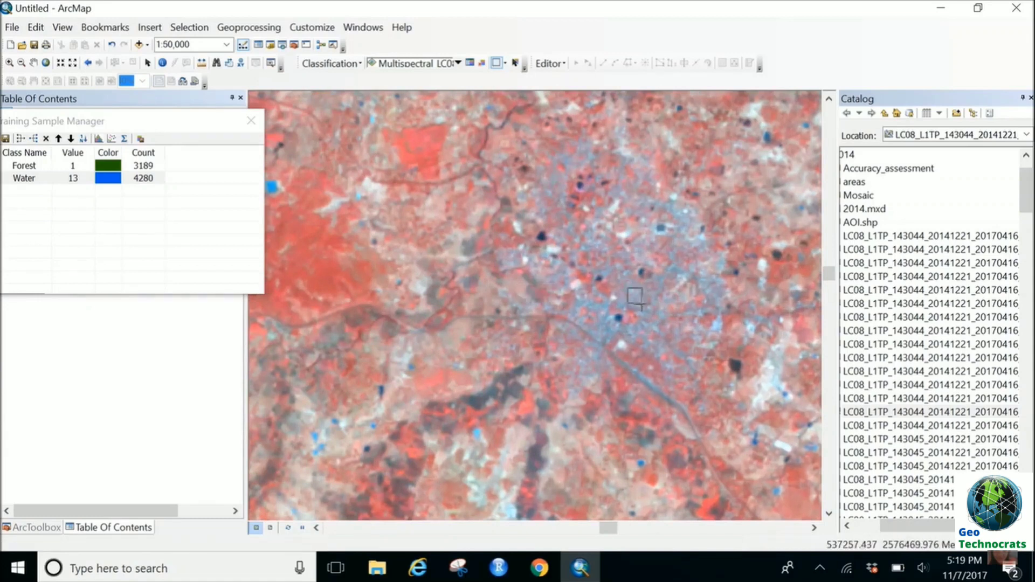
{"action": "left_click_drag", "start_coordinate": [642, 305], "coordinate": [647, 306]}
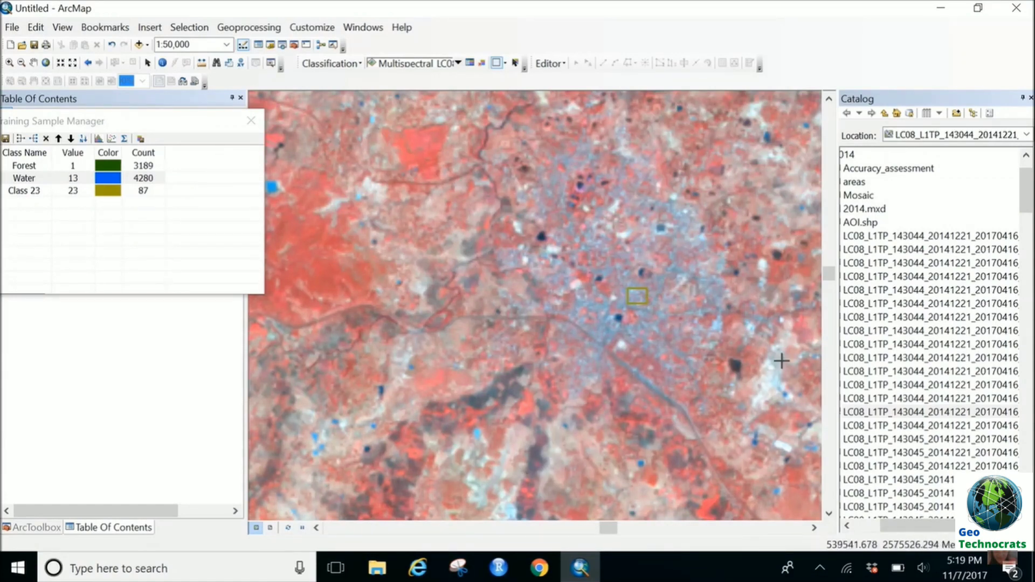
{"action": "left_click_drag", "start_coordinate": [679, 221], "coordinate": [687, 228]}
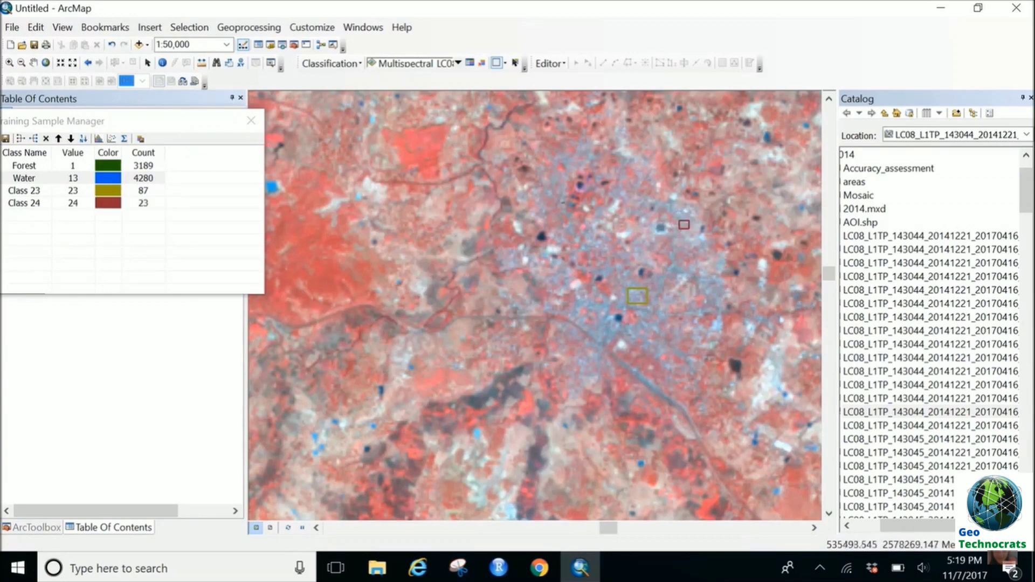
- Draw rectangular training samples of about 29 and 59 pixels on the two neighbouring blue-grey towns southeast of the sampled city
{"action": "left_click", "coordinate": [46, 63]}
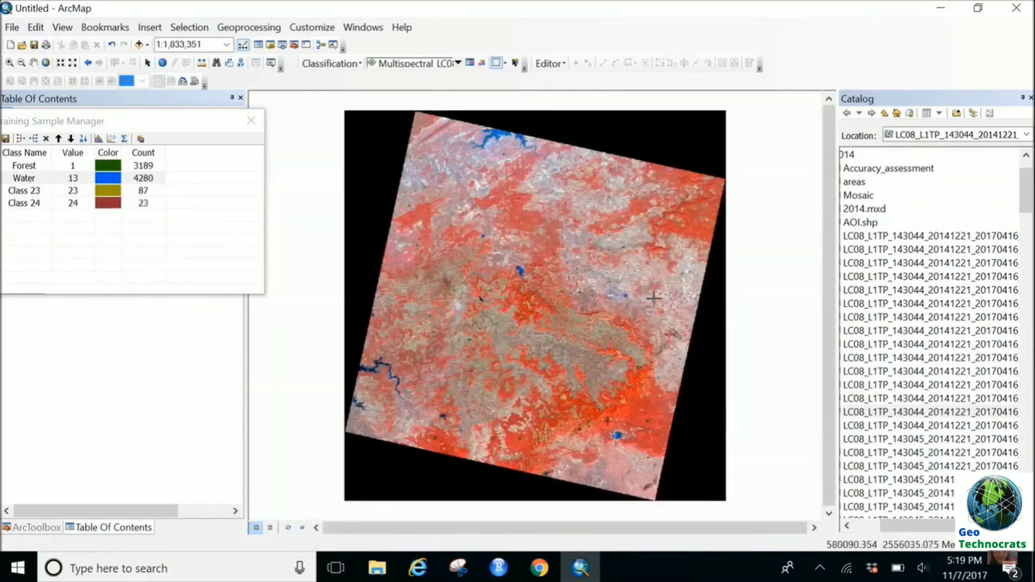
{"action": "scroll", "coordinate": [612, 291], "scroll_direction": "up", "scroll_amount": 3}
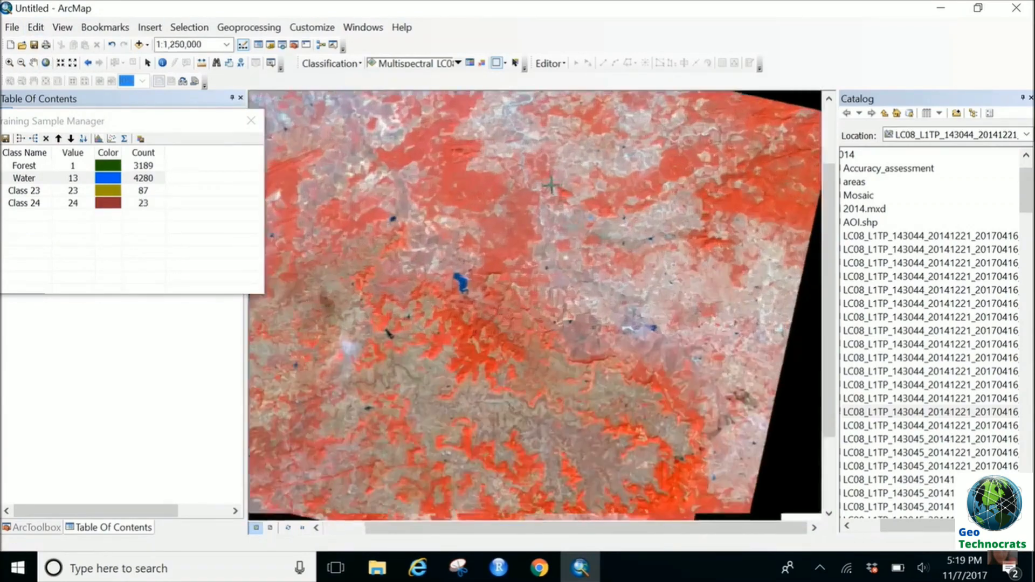
{"action": "scroll", "coordinate": [589, 289], "scroll_direction": "up", "scroll_amount": 4}
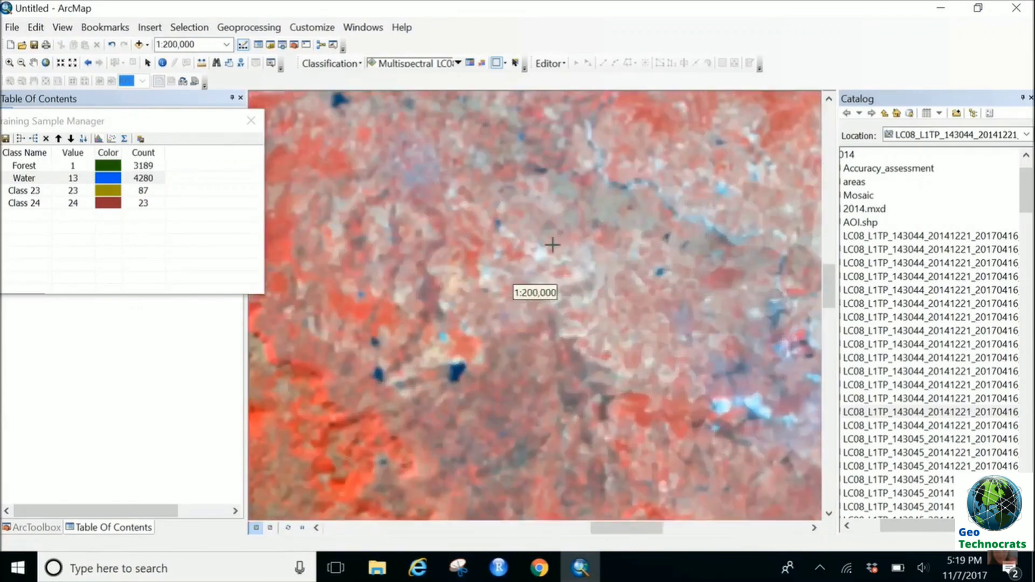
{"action": "left_click_drag", "start_coordinate": [409, 195], "coordinate": [274, 158]}
{"action": "scroll", "coordinate": [509, 242], "scroll_direction": "up", "scroll_amount": 3}
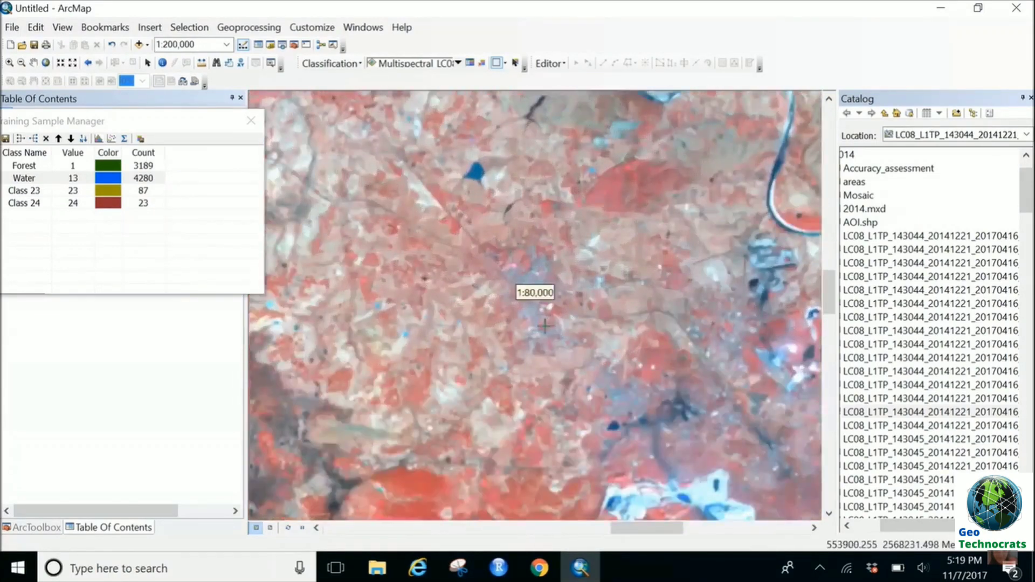
{"action": "scroll", "coordinate": [539, 307], "scroll_direction": "up", "scroll_amount": 1}
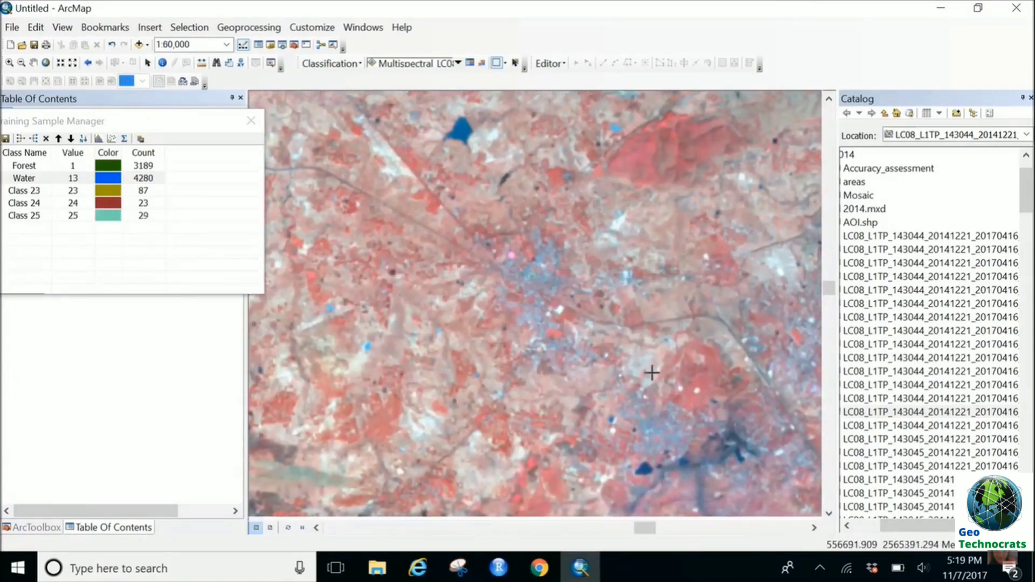
{"action": "left_click_drag", "start_coordinate": [652, 372], "coordinate": [553, 268]}
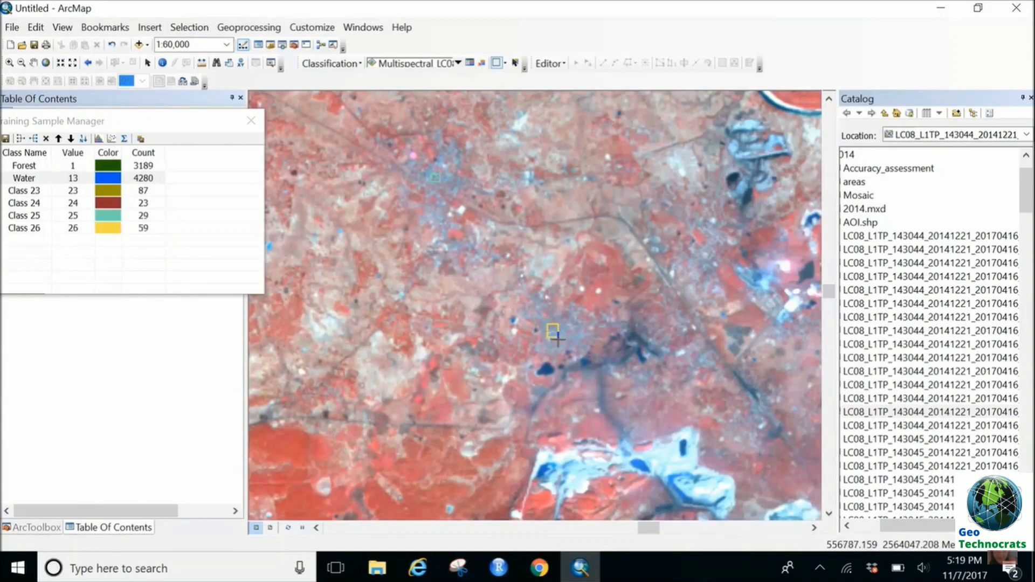
- Draw a rectangular training sample of about 41 pixels on built-up land west of the meandering river
{"action": "left_click_drag", "start_coordinate": [443, 101], "coordinate": [278, 160]}
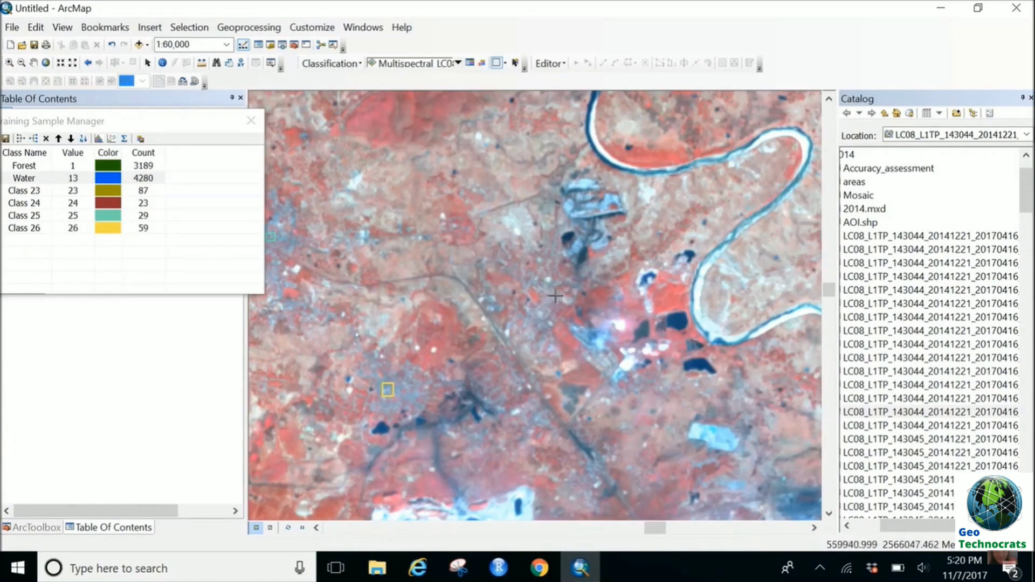
{"action": "left_click_drag", "start_coordinate": [364, 190], "coordinate": [619, 377]}
{"action": "left_click_drag", "start_coordinate": [453, 272], "coordinate": [688, 405]}
{"action": "left_click_drag", "start_coordinate": [495, 325], "coordinate": [637, 439]}
{"action": "left_click_drag", "start_coordinate": [486, 338], "coordinate": [580, 418]}
{"action": "left_click_drag", "start_coordinate": [377, 386], "coordinate": [542, 399]}
{"action": "left_click_drag", "start_coordinate": [480, 429], "coordinate": [536, 439]}
{"action": "left_click_drag", "start_coordinate": [491, 392], "coordinate": [663, 407]}
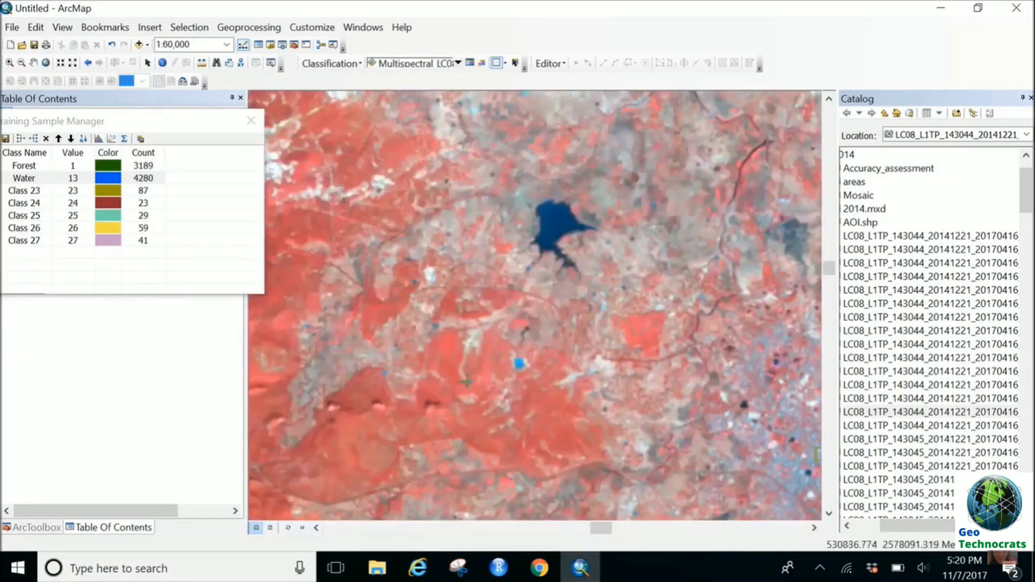
- Search the area north and west of the sampled city, around the winding river, for further built-up areas
{"action": "left_click_drag", "start_coordinate": [450, 380], "coordinate": [662, 464]}
{"action": "left_click_drag", "start_coordinate": [650, 216], "coordinate": [555, 386]}
{"action": "left_click_drag", "start_coordinate": [700, 300], "coordinate": [444, 392]}
{"action": "left_click_drag", "start_coordinate": [782, 340], "coordinate": [491, 414]}
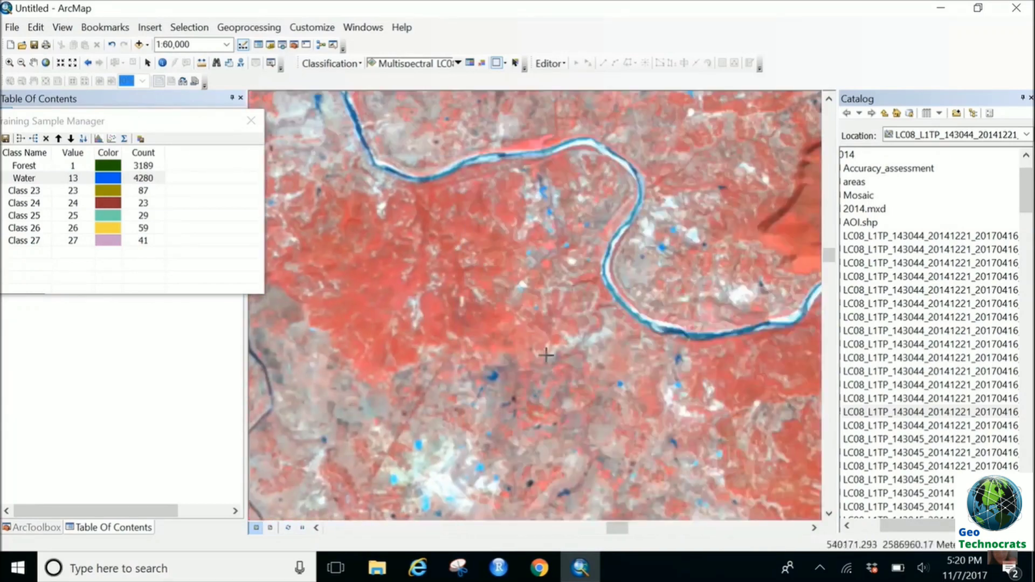
{"action": "left_click_drag", "start_coordinate": [546, 355], "coordinate": [354, 455]}
{"action": "left_click_drag", "start_coordinate": [454, 326], "coordinate": [613, 505]}
{"action": "left_click_drag", "start_coordinate": [402, 406], "coordinate": [698, 393]}
{"action": "left_click_drag", "start_coordinate": [366, 433], "coordinate": [695, 367]}
{"action": "left_click_drag", "start_coordinate": [472, 435], "coordinate": [835, 296]}
{"action": "left_click_drag", "start_coordinate": [354, 415], "coordinate": [741, 273]}
{"action": "left_click_drag", "start_coordinate": [489, 386], "coordinate": [685, 211]}
- Draw a small training sample of about 11 pixels on the blue-grey settlement beside the dark pond northeast of the river
{"action": "scroll", "coordinate": [546, 303], "scroll_direction": "down", "scroll_amount": 2}
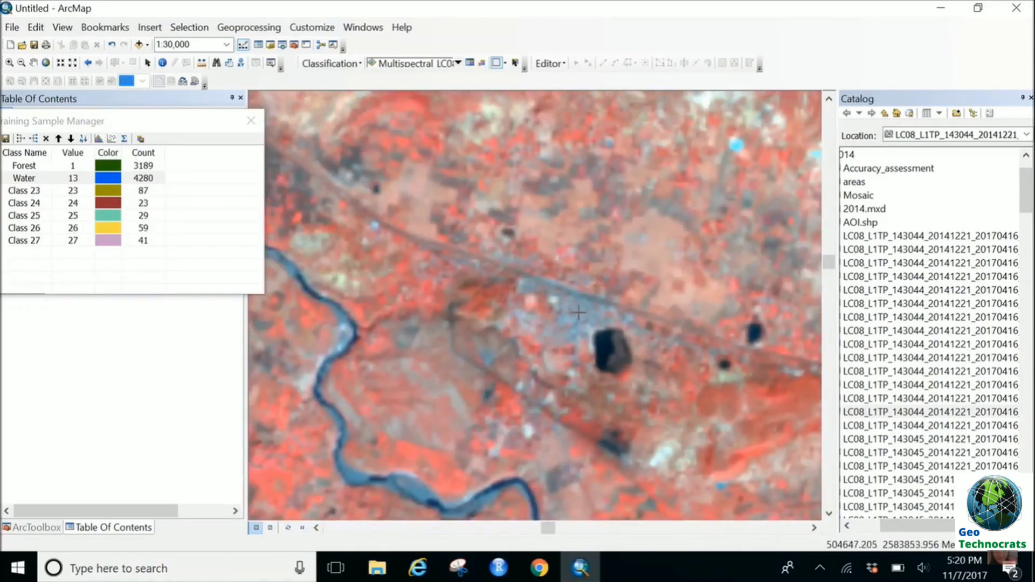
{"action": "left_click_drag", "start_coordinate": [383, 379], "coordinate": [597, 149]}
{"action": "left_click_drag", "start_coordinate": [416, 418], "coordinate": [539, 116]}
- Draw a training sample of about 80 pixels on the bright light-blue city near the scene's northwest edge
{"action": "left_click_drag", "start_coordinate": [443, 328], "coordinate": [760, 180]}
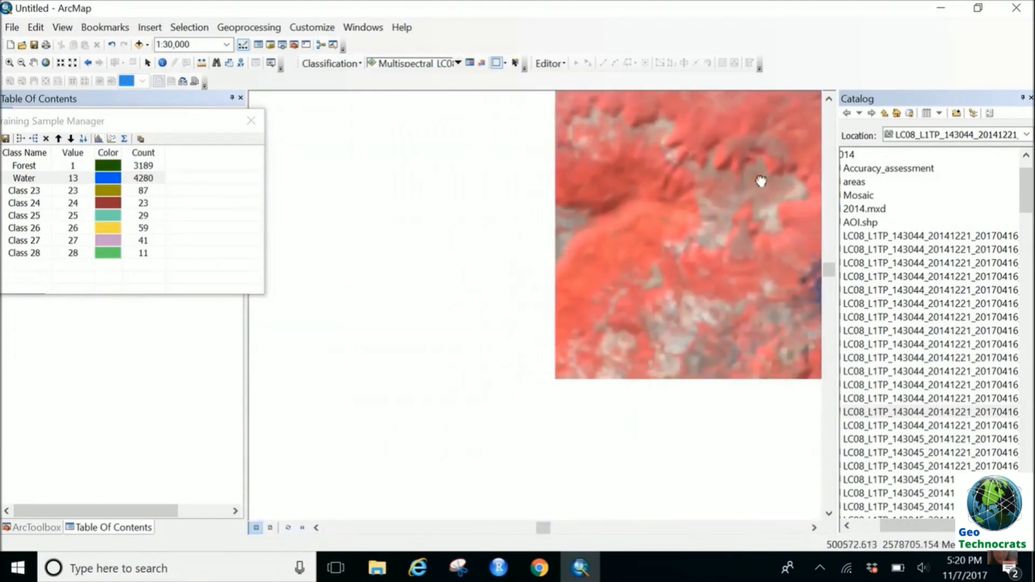
{"action": "left_click_drag", "start_coordinate": [327, 419], "coordinate": [614, 291]}
{"action": "left_click_drag", "start_coordinate": [352, 446], "coordinate": [482, 276]}
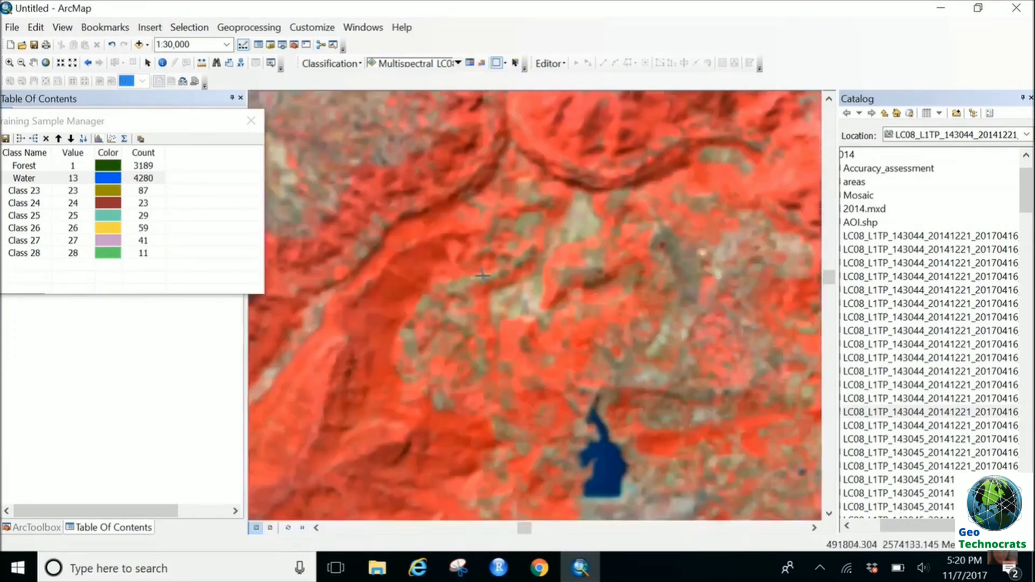
{"action": "left_click", "coordinate": [47, 64]}
{"action": "scroll", "coordinate": [414, 168], "scroll_direction": "up", "scroll_amount": 4}
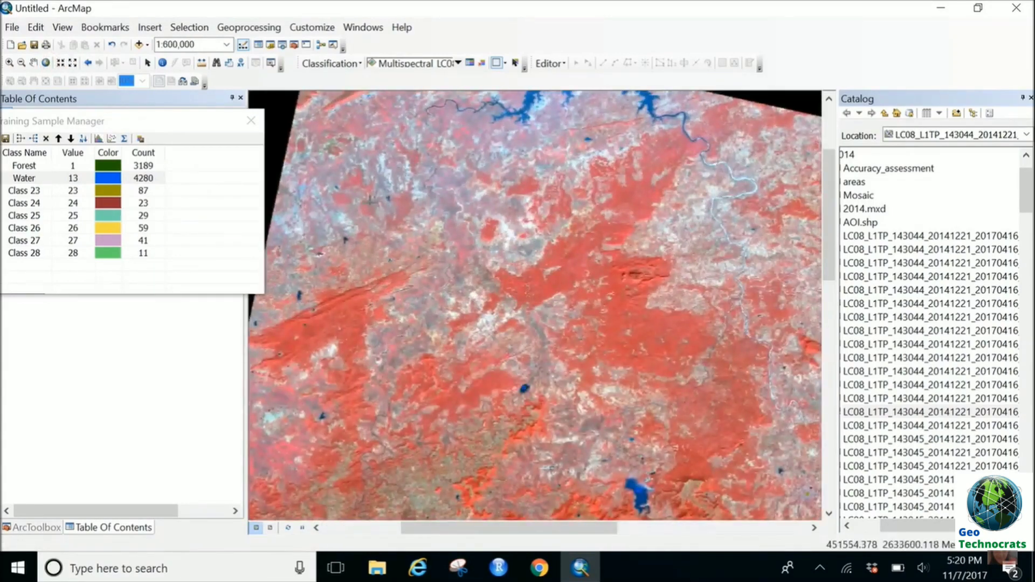
{"action": "scroll", "coordinate": [336, 215], "scroll_direction": "up", "scroll_amount": 3}
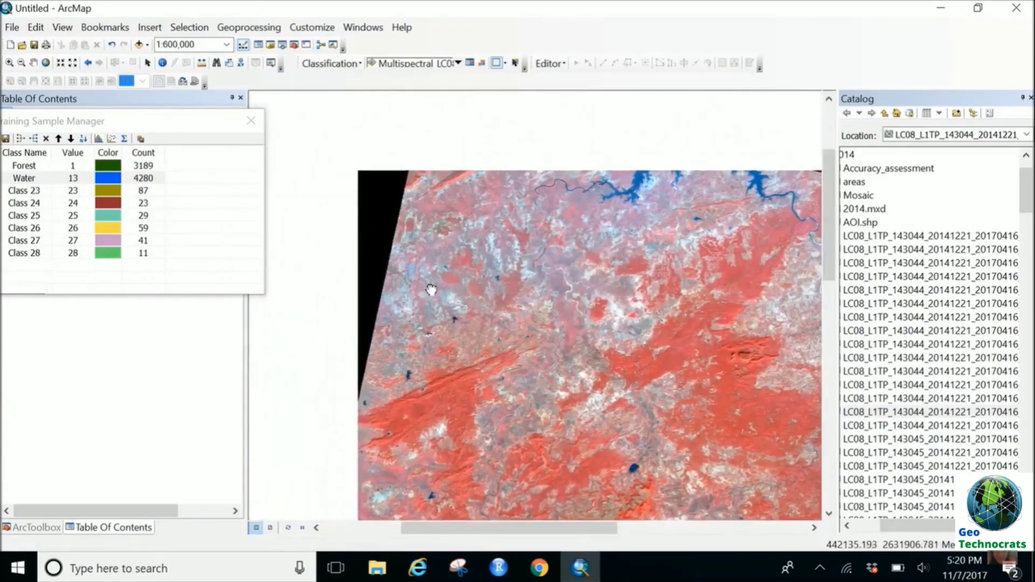
{"action": "scroll", "coordinate": [437, 296], "scroll_direction": "up", "scroll_amount": 2}
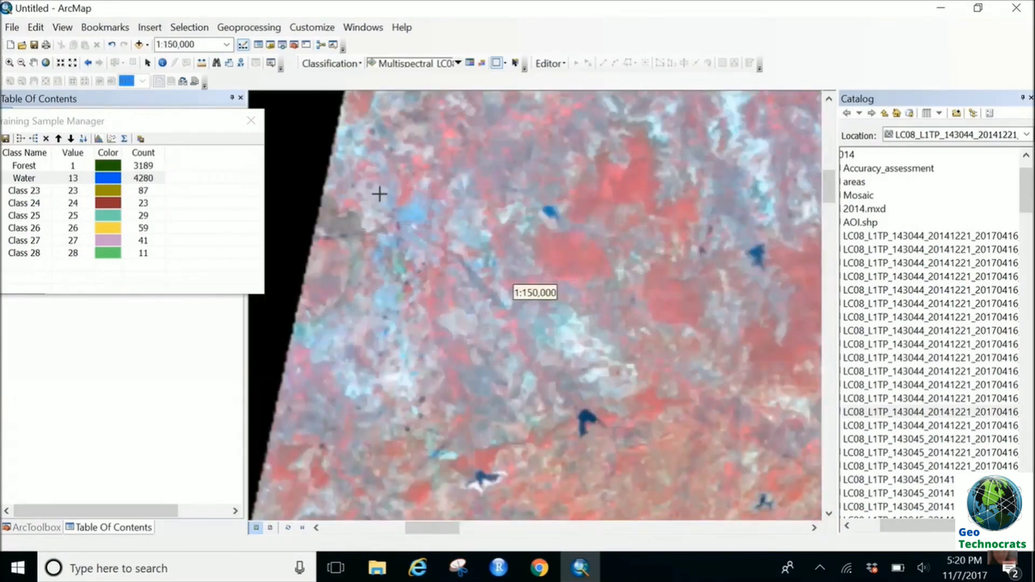
{"action": "scroll", "coordinate": [410, 216], "scroll_direction": "up", "scroll_amount": 3}
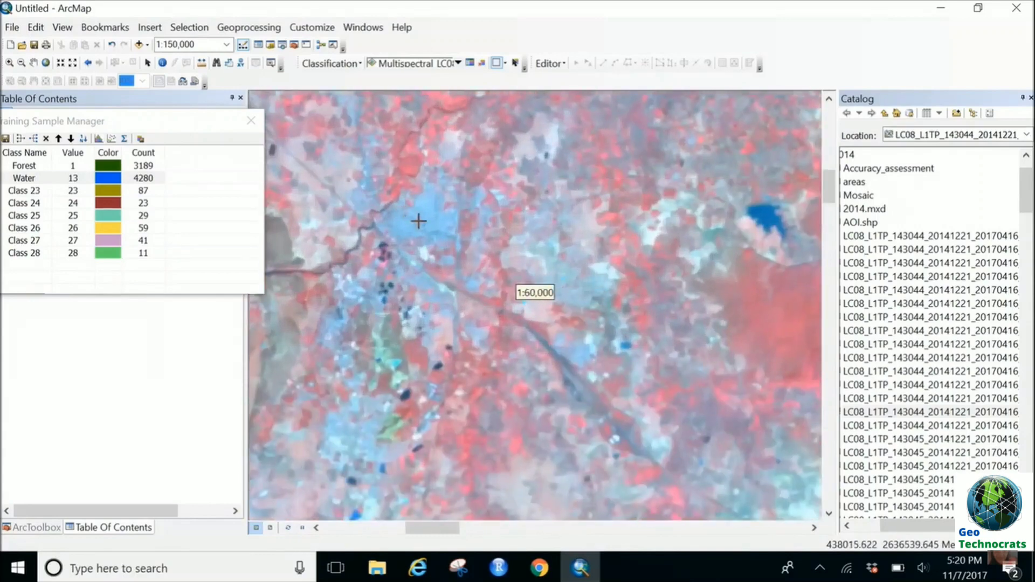
{"action": "left_click", "coordinate": [436, 221]}
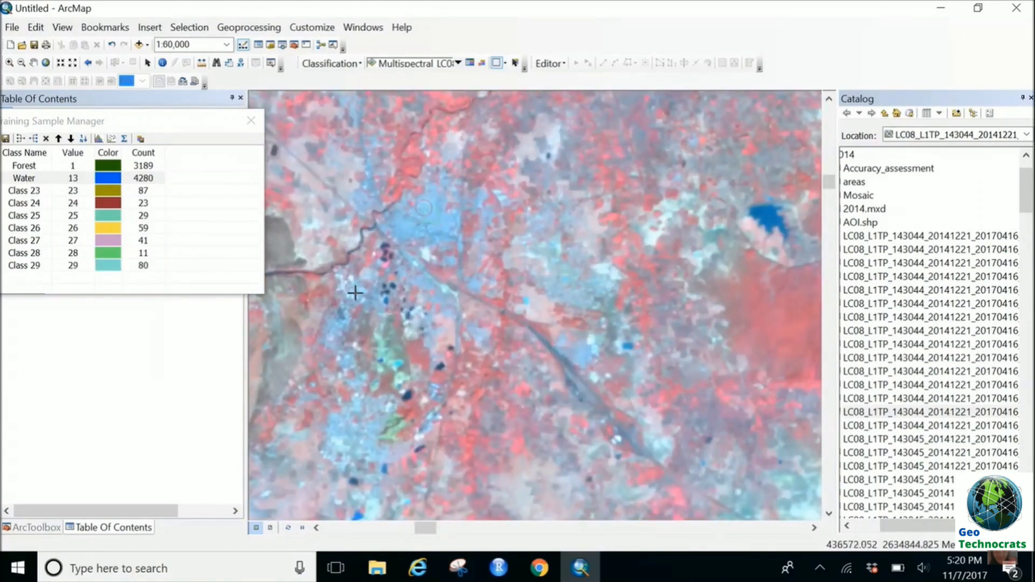
- Draw a rectangular training sample of about 24 pixels on the blue-grey town north of the river confluence in the scene's southwest
{"action": "left_click", "coordinate": [46, 62]}
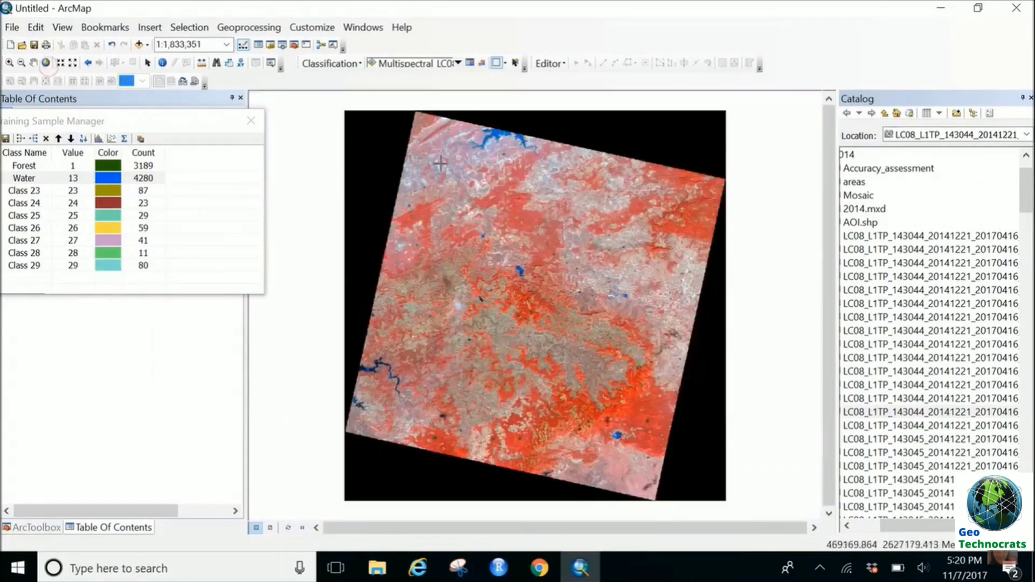
{"action": "scroll", "coordinate": [545, 301], "scroll_direction": "up", "scroll_amount": 2}
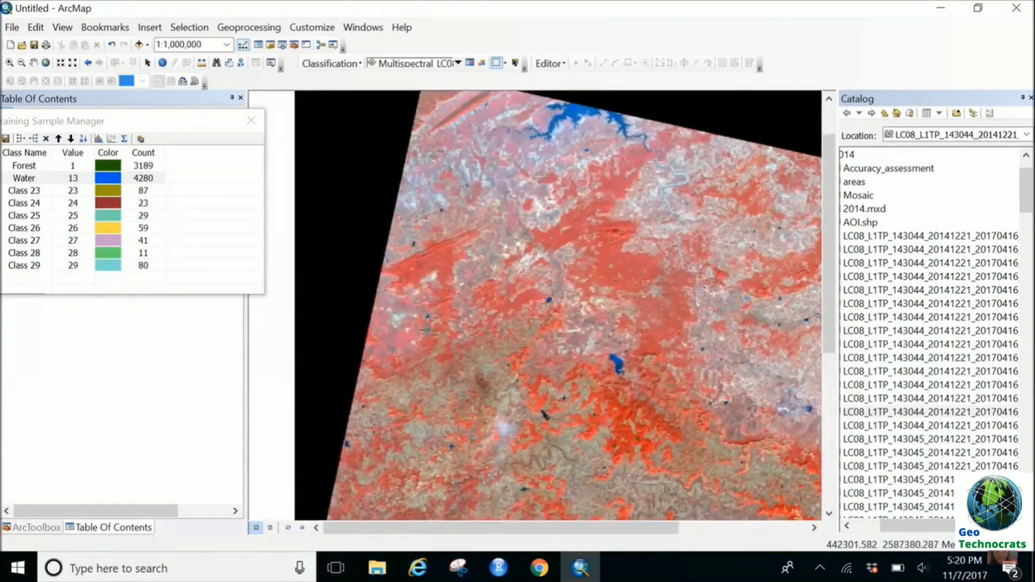
{"action": "left_click_drag", "start_coordinate": [427, 329], "coordinate": [427, 145]}
{"action": "left_click_drag", "start_coordinate": [354, 412], "coordinate": [346, 279]}
{"action": "scroll", "coordinate": [346, 279], "scroll_direction": "up", "scroll_amount": 1}
{"action": "scroll", "coordinate": [535, 299], "scroll_direction": "up", "scroll_amount": 2}
{"action": "scroll", "coordinate": [327, 293], "scroll_direction": "up", "scroll_amount": 3}
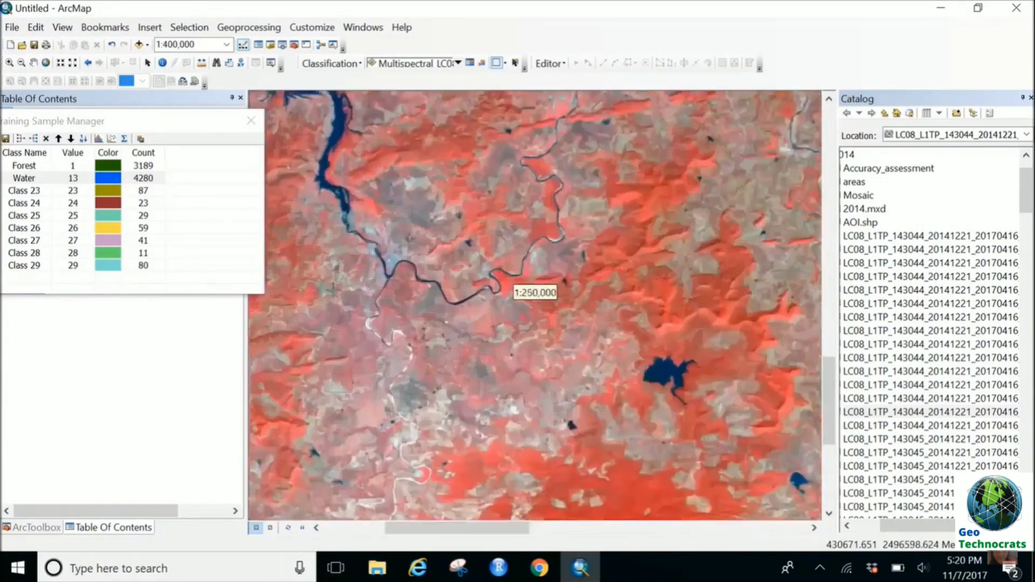
{"action": "scroll", "coordinate": [477, 214], "scroll_direction": "up", "scroll_amount": 2}
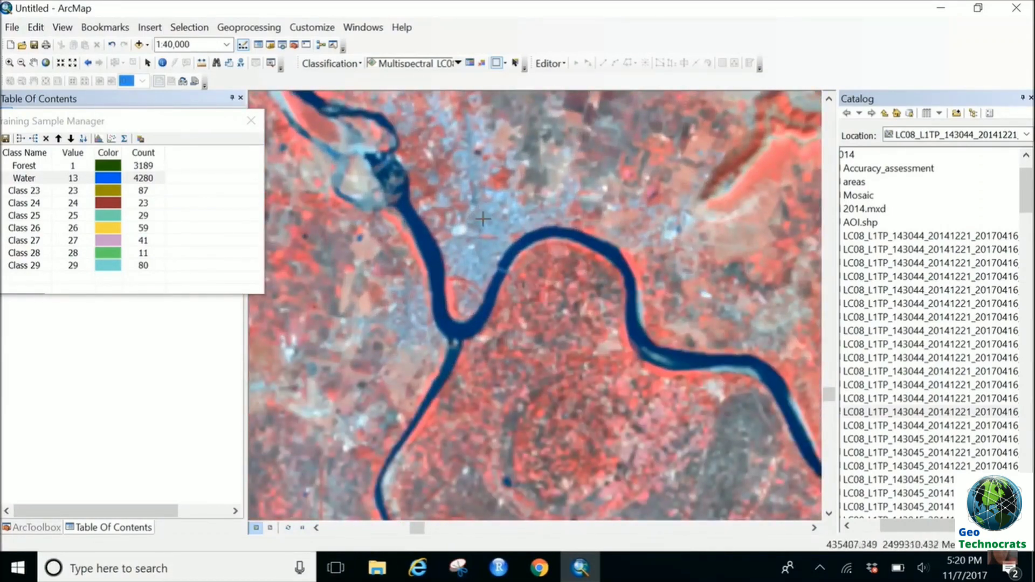
{"action": "left_click_drag", "start_coordinate": [478, 211], "coordinate": [494, 217]}
- Merge the eight built-up training samples, Class 23 through Class 30, into a single class
{"action": "double_click", "coordinate": [33, 194]}
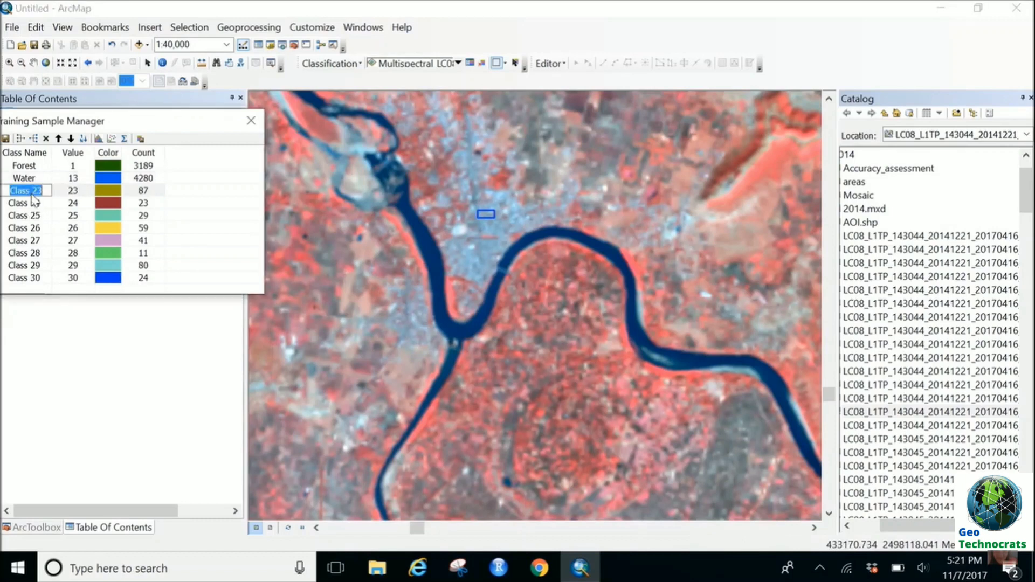
{"action": "left_click", "coordinate": [133, 195]}
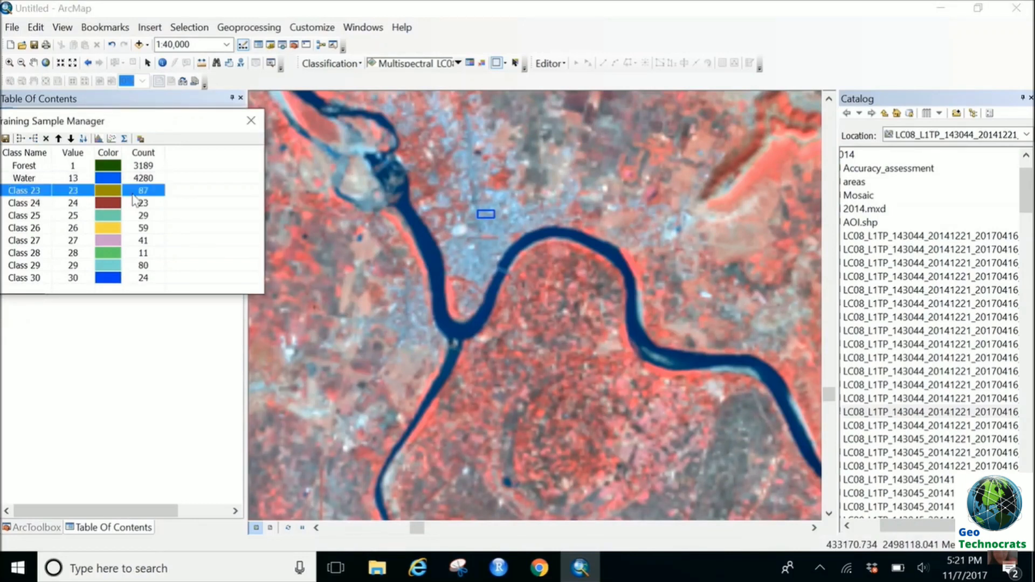
{"action": "key", "text": "shift+Down"}
{"action": "key", "text": "shift+Down"}
{"action": "key", "text": "shift+Down"}
{"action": "key", "text": "shift+Down"}
{"action": "key", "text": "shift+Down"}
{"action": "key", "text": "shift+Down"}
{"action": "key", "text": "shift+Down"}
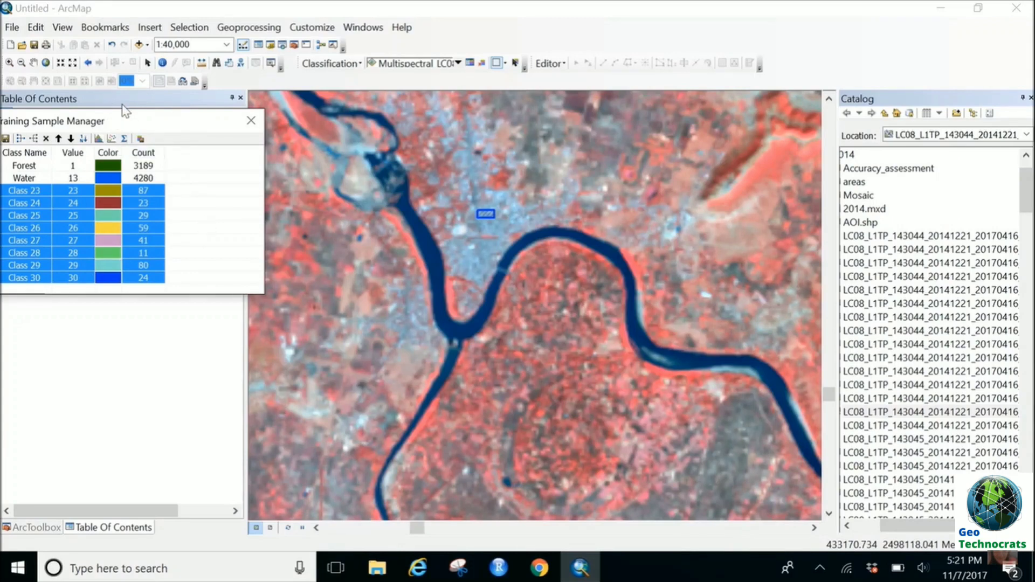
{"action": "left_click_drag", "start_coordinate": [127, 130], "coordinate": [318, 155]}
{"action": "left_click", "coordinate": [211, 164]}
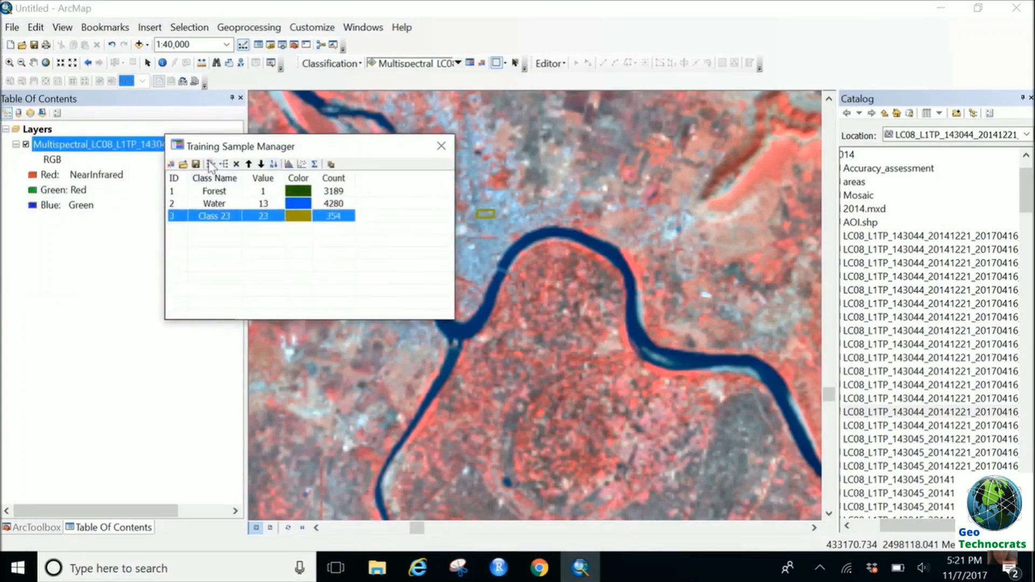
- Rename the merged class as Urban, then shrink the Training Sample Manager window and move it clear of the map
{"action": "double_click", "coordinate": [228, 217]}
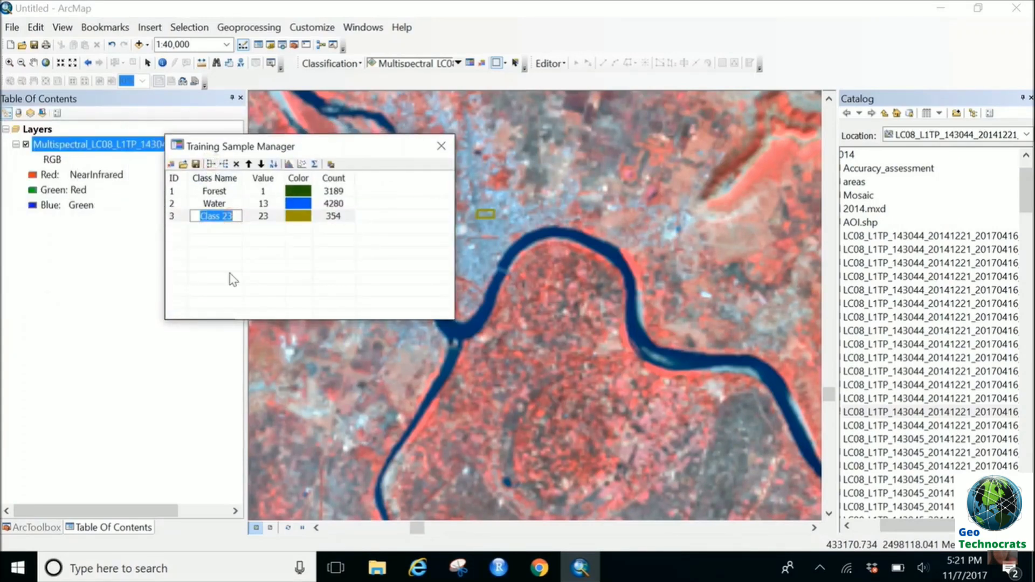
{"action": "type", "text": "Urban"}
{"action": "key", "text": "Return"}
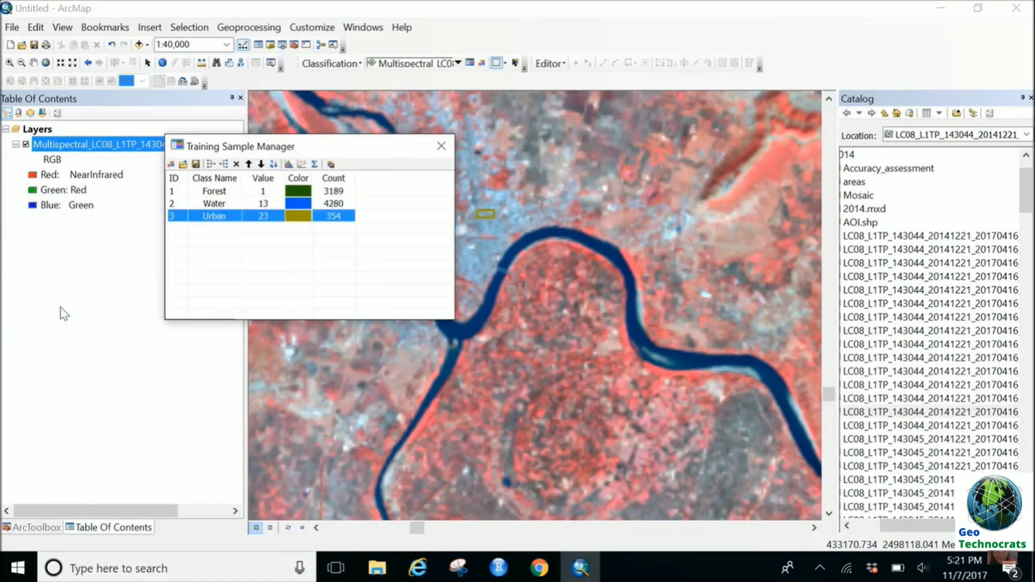
{"action": "left_click_drag", "start_coordinate": [321, 152], "coordinate": [271, 201]}
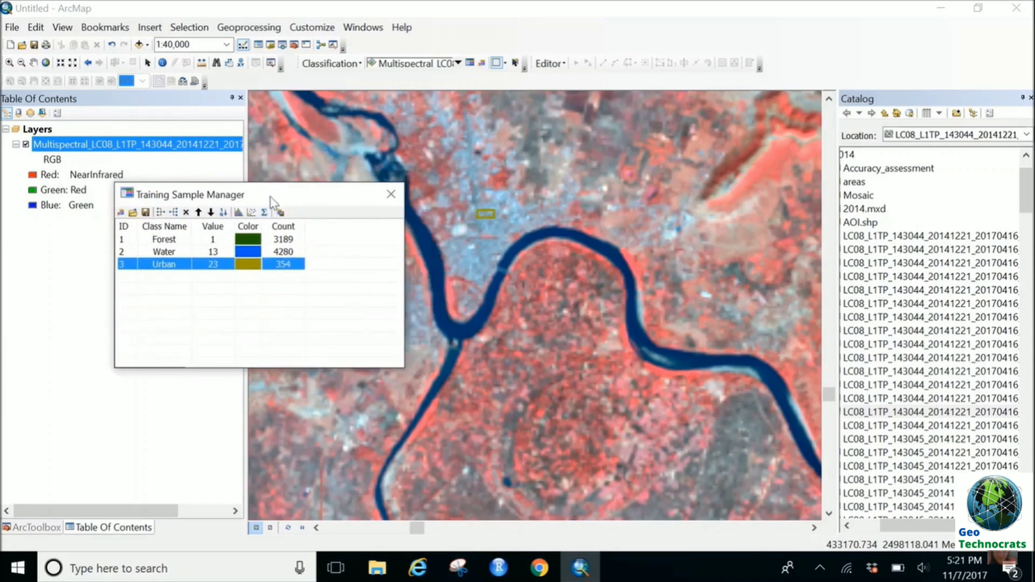
{"action": "left_click_drag", "start_coordinate": [406, 270], "coordinate": [371, 276]}
{"action": "left_click_drag", "start_coordinate": [285, 202], "coordinate": [181, 210]}
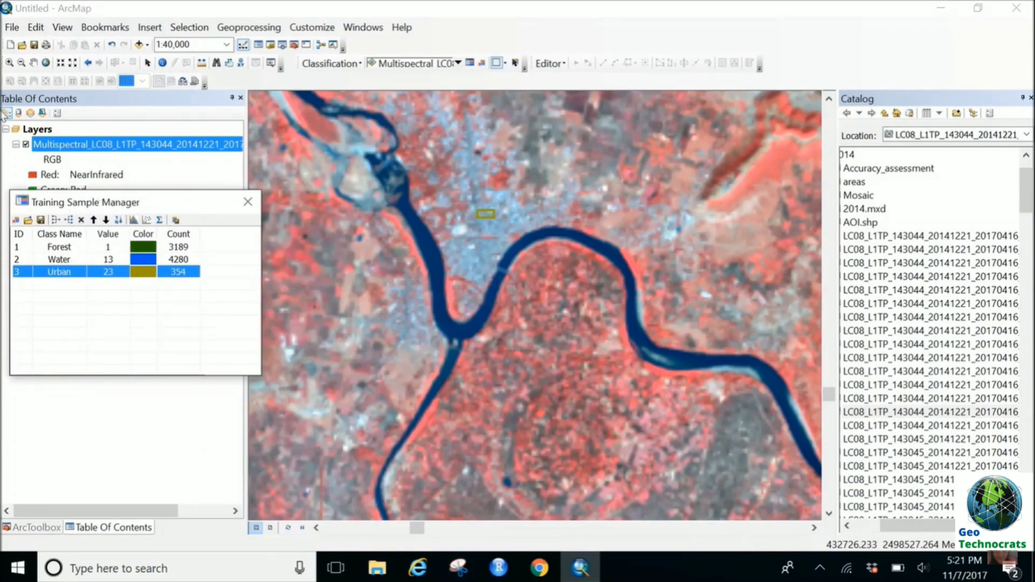
- Examine the scene from the eastern river plain across to the western hills for areas suited to the next land-cover class
{"action": "left_click", "coordinate": [46, 64]}
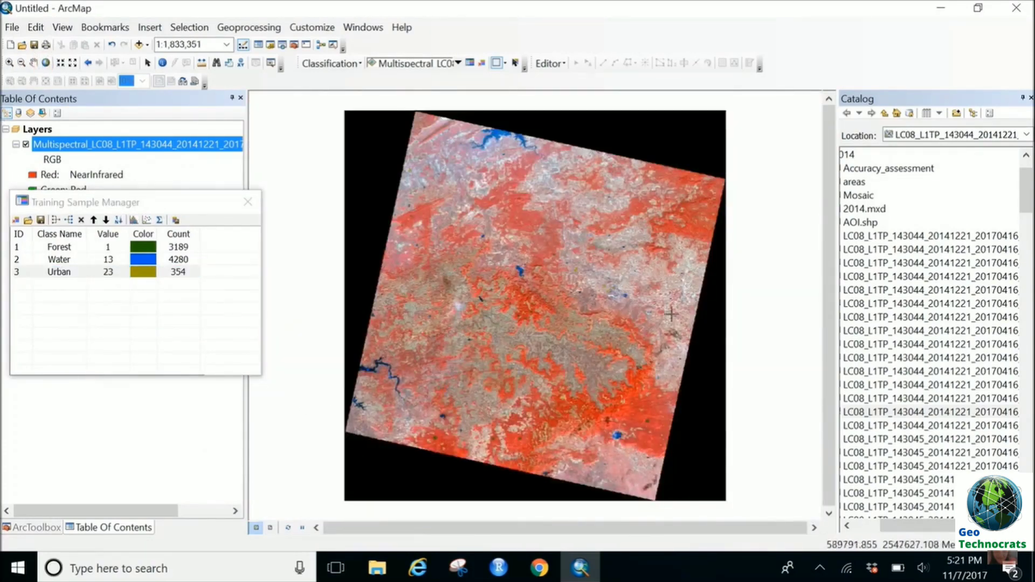
{"action": "scroll", "coordinate": [639, 284], "scroll_direction": "up", "scroll_amount": 3}
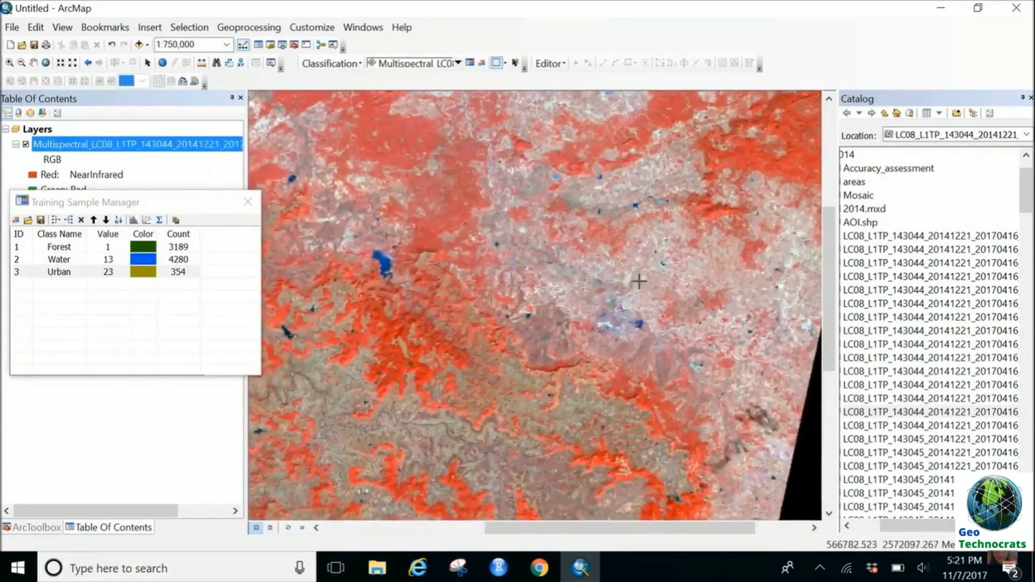
{"action": "scroll", "coordinate": [639, 281], "scroll_direction": "up", "scroll_amount": 3}
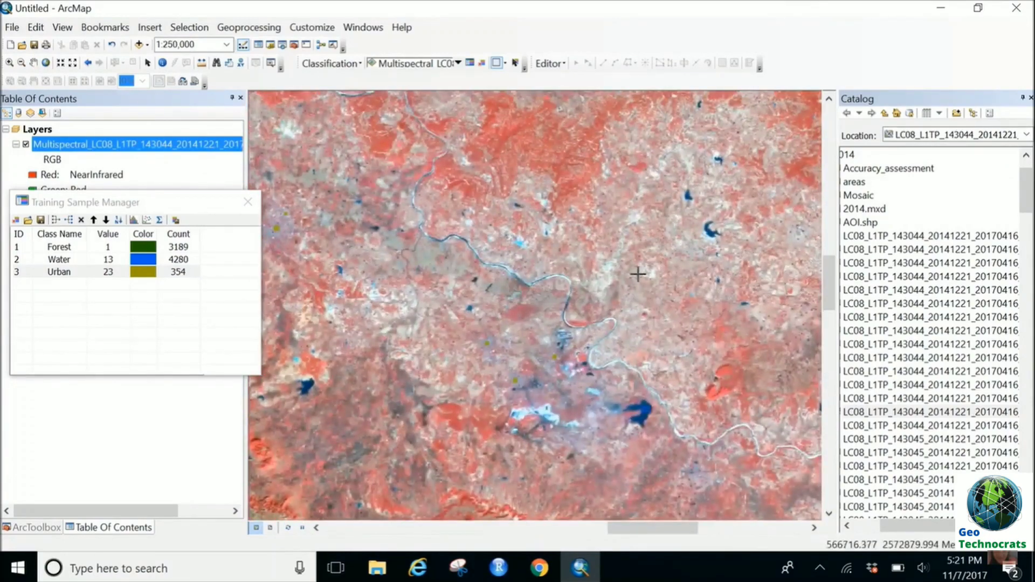
{"action": "scroll", "coordinate": [638, 273], "scroll_direction": "up", "scroll_amount": 3}
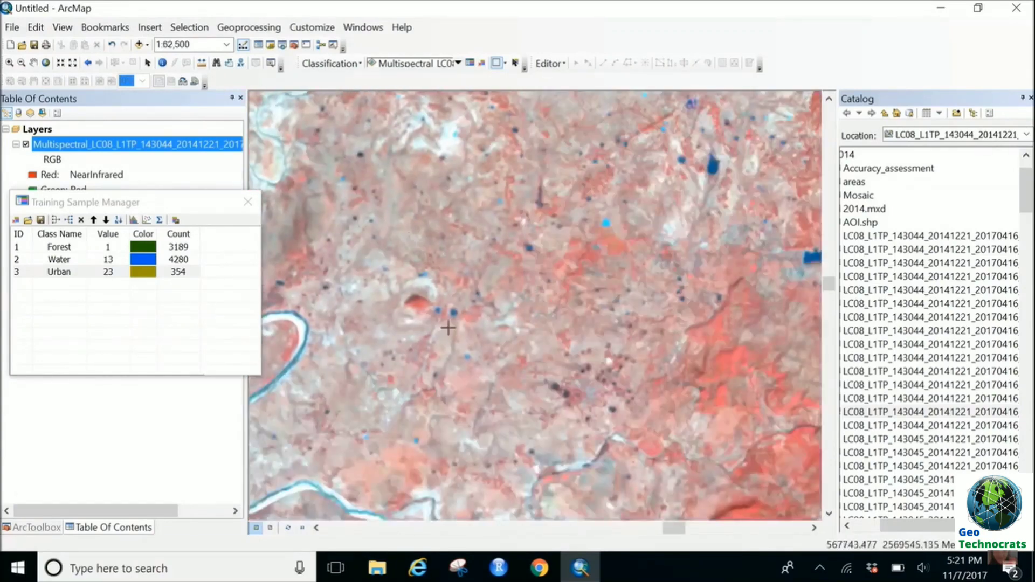
{"action": "left_click_drag", "start_coordinate": [450, 342], "coordinate": [600, 119]}
{"action": "left_click_drag", "start_coordinate": [555, 334], "coordinate": [752, 154]}
{"action": "left_click_drag", "start_coordinate": [521, 322], "coordinate": [693, 217]}
{"action": "left_click_drag", "start_coordinate": [568, 310], "coordinate": [786, 86]}
{"action": "left_click_drag", "start_coordinate": [508, 352], "coordinate": [737, 92]}
{"action": "left_click_drag", "start_coordinate": [497, 351], "coordinate": [744, 94]}
{"action": "left_click_drag", "start_coordinate": [420, 267], "coordinate": [778, 280]}
{"action": "left_click_drag", "start_coordinate": [403, 278], "coordinate": [862, 324]}
{"action": "left_click_drag", "start_coordinate": [427, 272], "coordinate": [887, 312]}
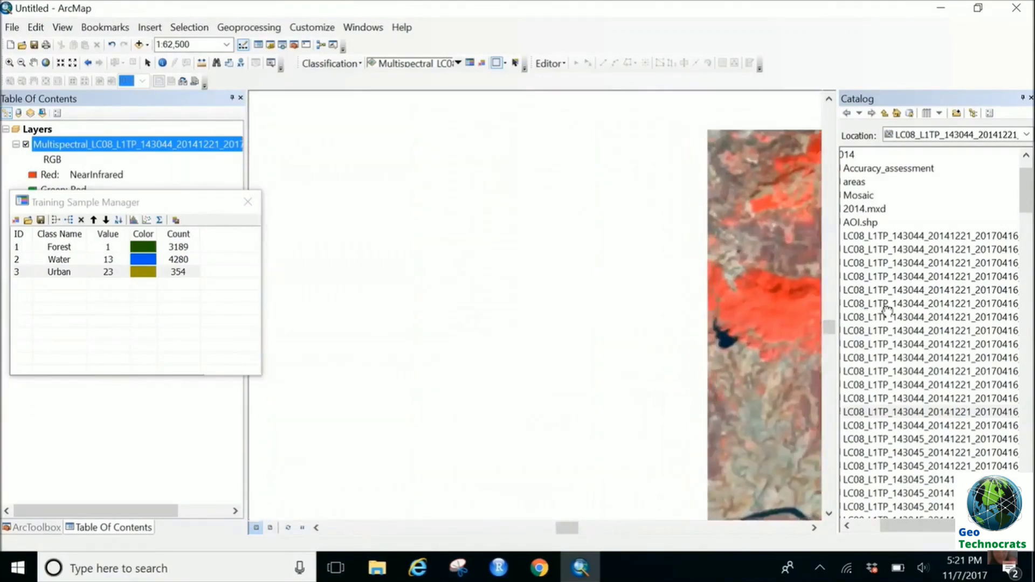
{"action": "left_click_drag", "start_coordinate": [302, 272], "coordinate": [846, 315]}
{"action": "left_click_drag", "start_coordinate": [320, 280], "coordinate": [561, 282]}
{"action": "left_click_drag", "start_coordinate": [453, 302], "coordinate": [751, 312]}
{"action": "left_click_drag", "start_coordinate": [445, 327], "coordinate": [949, 331]}
{"action": "left_click_drag", "start_coordinate": [409, 326], "coordinate": [989, 333]}
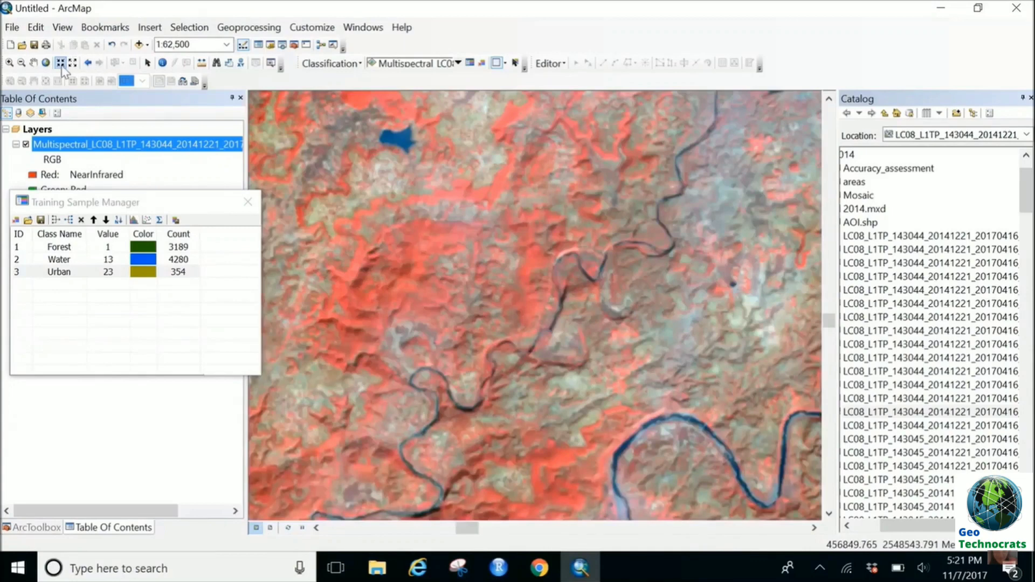
- Draw a rectangular training sample of about 178 pixels on the mixed red and grey fields near the scene's western edge
{"action": "left_click", "coordinate": [46, 63]}
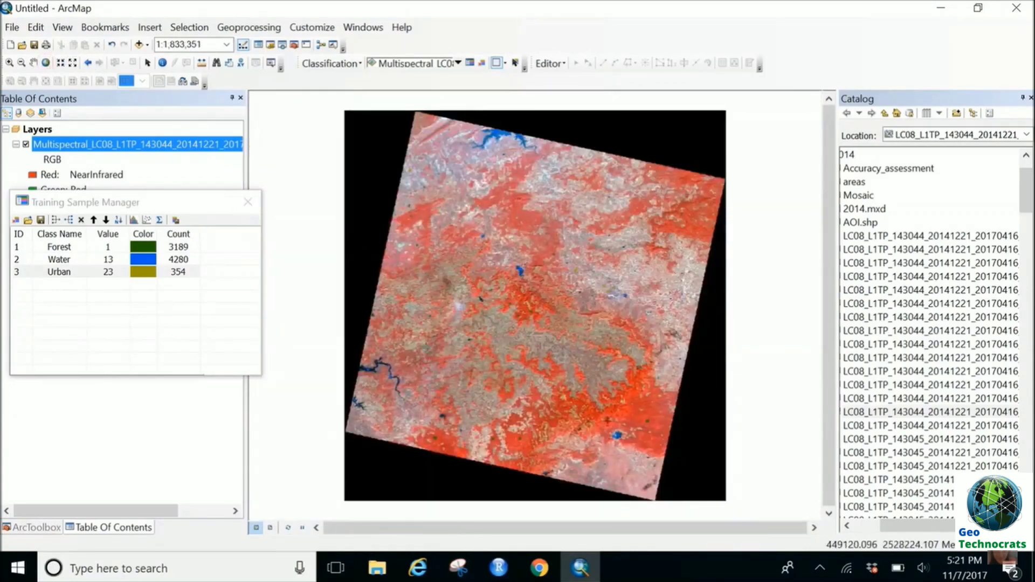
{"action": "scroll", "coordinate": [370, 266], "scroll_direction": "up", "scroll_amount": 8}
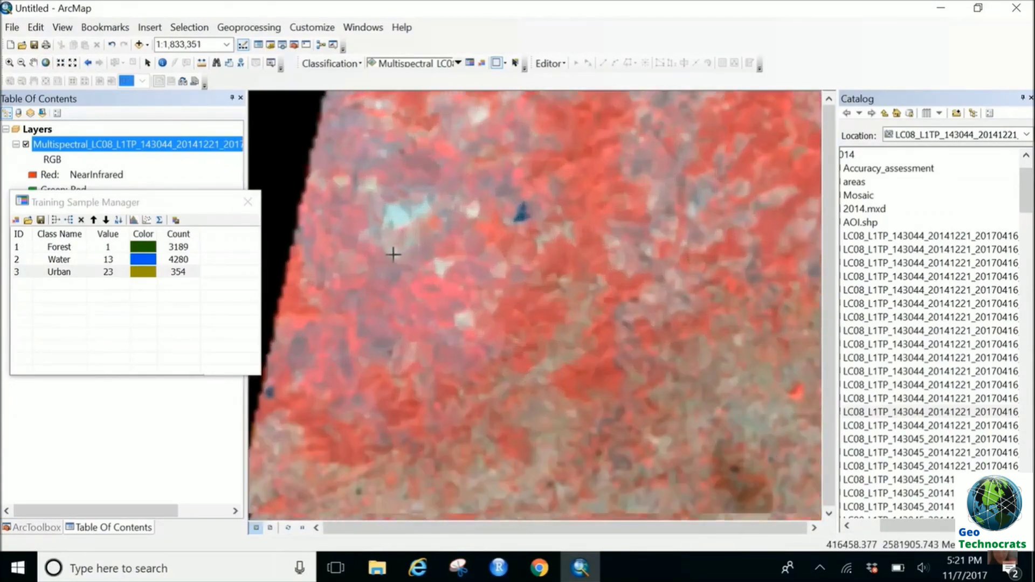
{"action": "scroll", "coordinate": [535, 304], "scroll_direction": "up", "scroll_amount": 5}
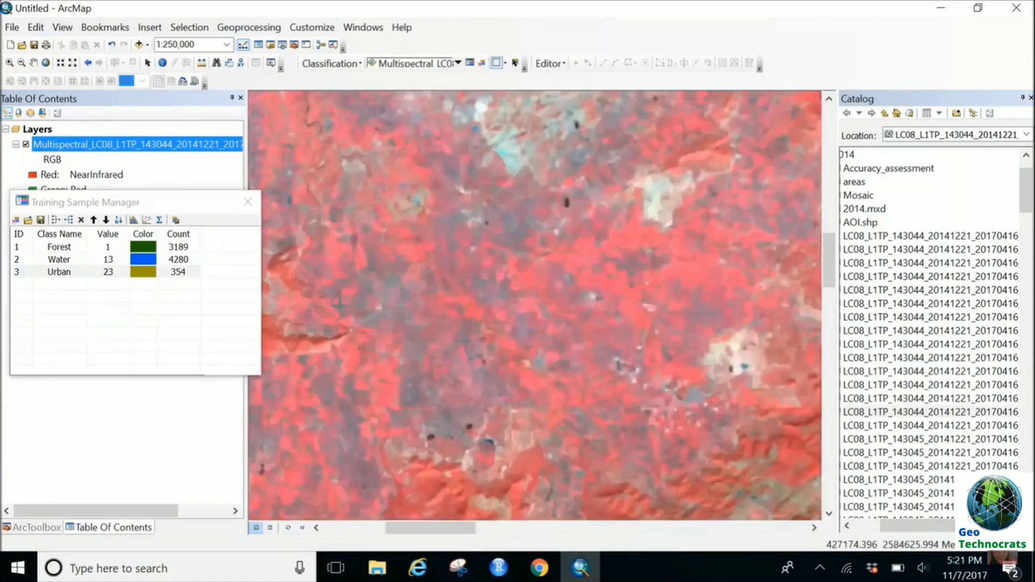
{"action": "scroll", "coordinate": [415, 304], "scroll_direction": "up", "scroll_amount": 2}
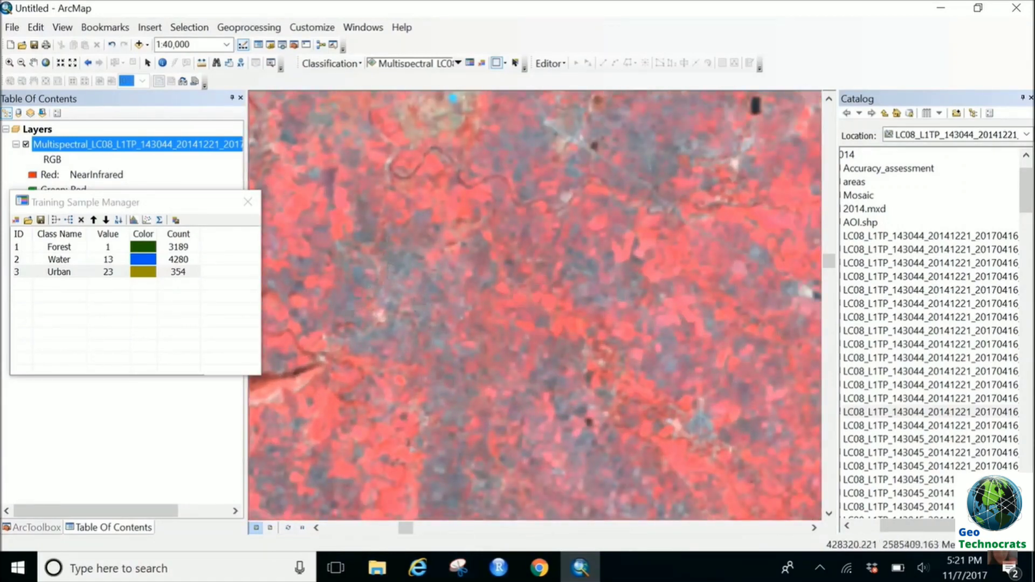
{"action": "left_click_drag", "start_coordinate": [387, 244], "coordinate": [419, 272]}
- Draw a rectangular training sample of about 120 pixels on the pale greenish-grey land just east of the river bend
{"action": "left_click_drag", "start_coordinate": [714, 319], "coordinate": [218, 2]}
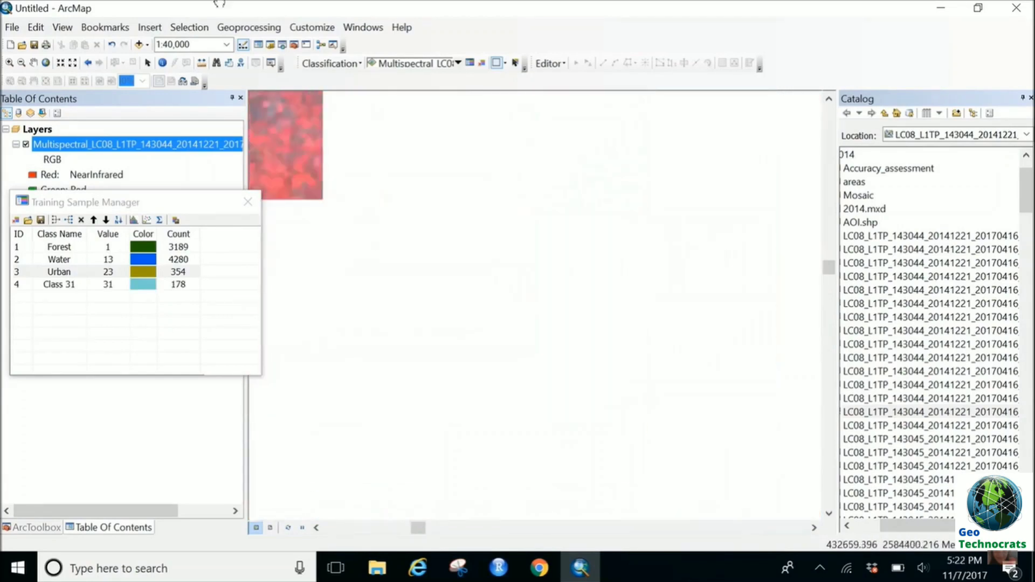
{"action": "left_click_drag", "start_coordinate": [526, 365], "coordinate": [256, 102]}
{"action": "left_click_drag", "start_coordinate": [488, 252], "coordinate": [394, 67]}
{"action": "left_click_drag", "start_coordinate": [564, 253], "coordinate": [431, 53]}
{"action": "left_click_drag", "start_coordinate": [563, 281], "coordinate": [420, 107]}
{"action": "left_click_drag", "start_coordinate": [537, 321], "coordinate": [368, 145]}
{"action": "left_click_drag", "start_coordinate": [488, 308], "coordinate": [466, 219]}
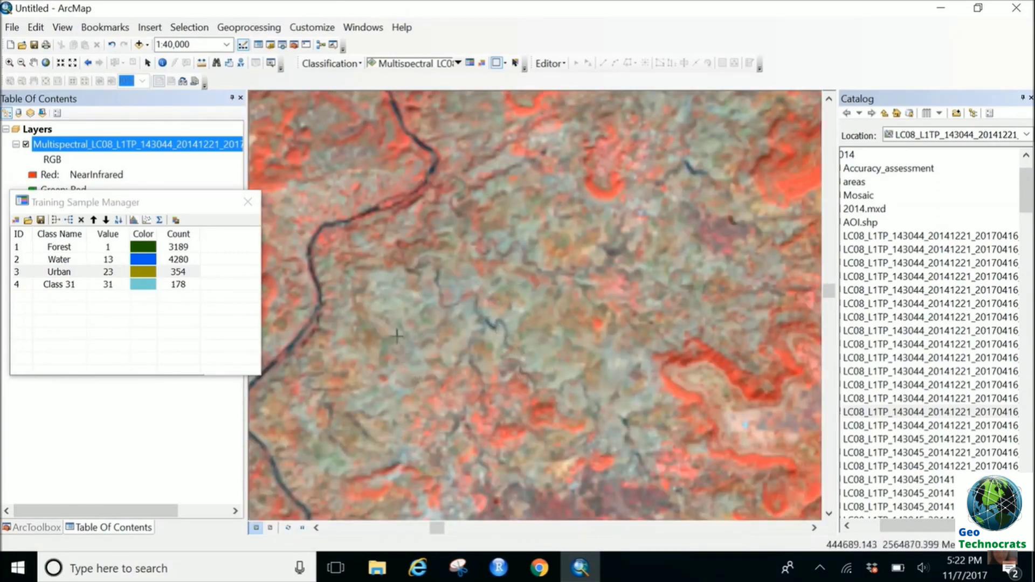
{"action": "left_click_drag", "start_coordinate": [379, 296], "coordinate": [409, 317]}
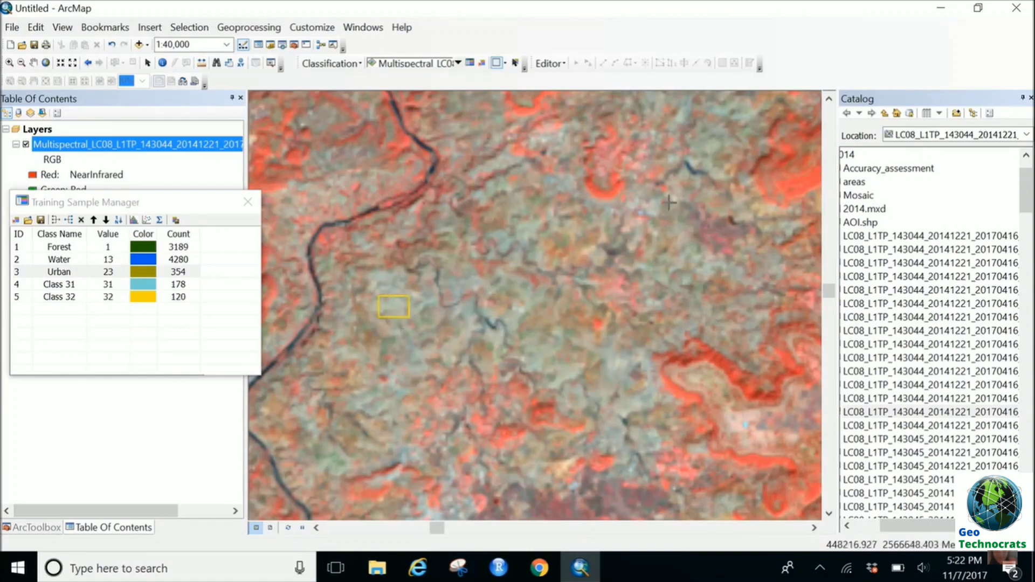
- Examine the hilly land southeast of the latest sample for further sampling areas
{"action": "left_click_drag", "start_coordinate": [667, 199], "coordinate": [368, 443]}
{"action": "left_click_drag", "start_coordinate": [423, 302], "coordinate": [231, 339]}
{"action": "left_click_drag", "start_coordinate": [523, 455], "coordinate": [429, 208]}
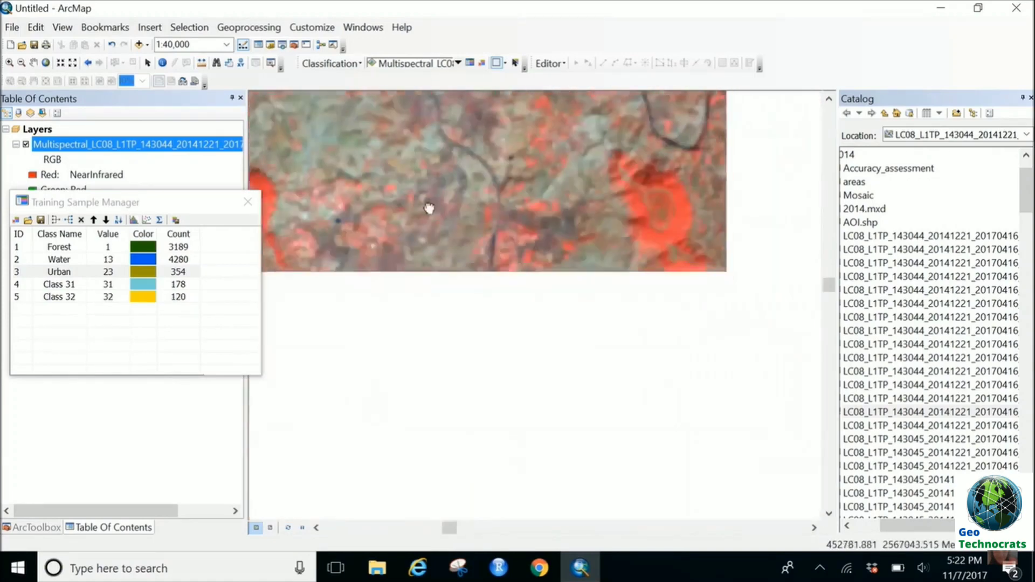
{"action": "left_click_drag", "start_coordinate": [585, 395], "coordinate": [533, 152]}
{"action": "left_click_drag", "start_coordinate": [524, 404], "coordinate": [537, 178]}
{"action": "left_click_drag", "start_coordinate": [609, 405], "coordinate": [541, 201]}
{"action": "left_click_drag", "start_coordinate": [638, 217], "coordinate": [464, 215]}
{"action": "left_click_drag", "start_coordinate": [604, 336], "coordinate": [345, 181]}
{"action": "left_click_drag", "start_coordinate": [571, 339], "coordinate": [334, 185]}
{"action": "left_click_drag", "start_coordinate": [499, 332], "coordinate": [381, 136]}
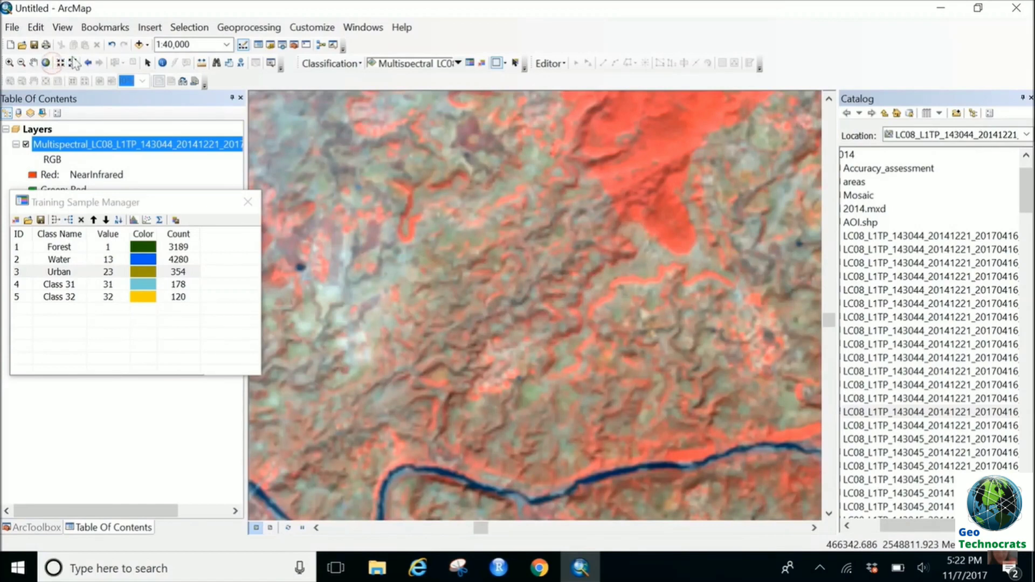
- Draw a training sample of about 249 pixels on the pinkish fields south of the blue lake in the scene's southeast
{"action": "left_click", "coordinate": [52, 64]}
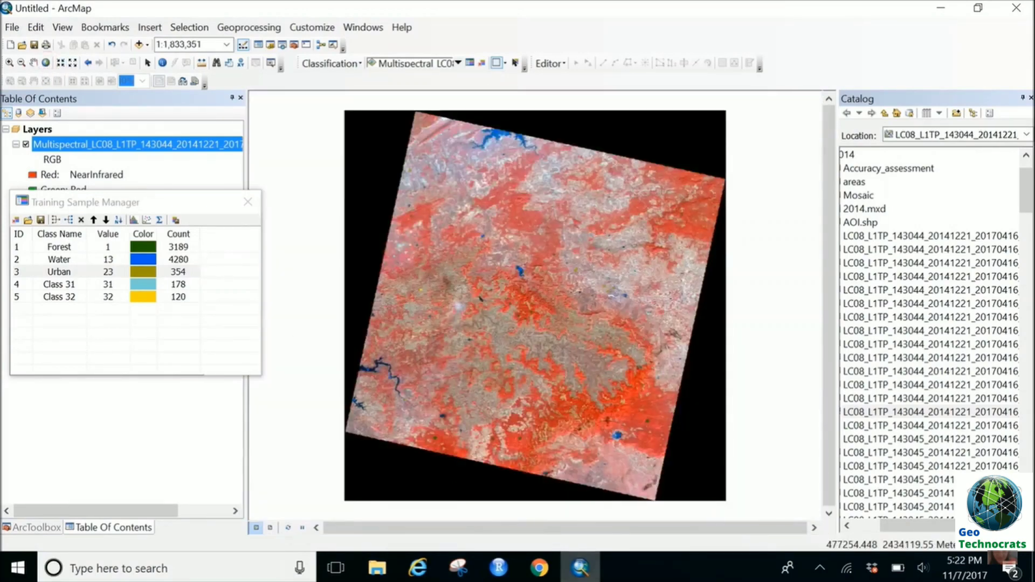
{"action": "scroll", "coordinate": [625, 476], "scroll_direction": "up", "scroll_amount": 6}
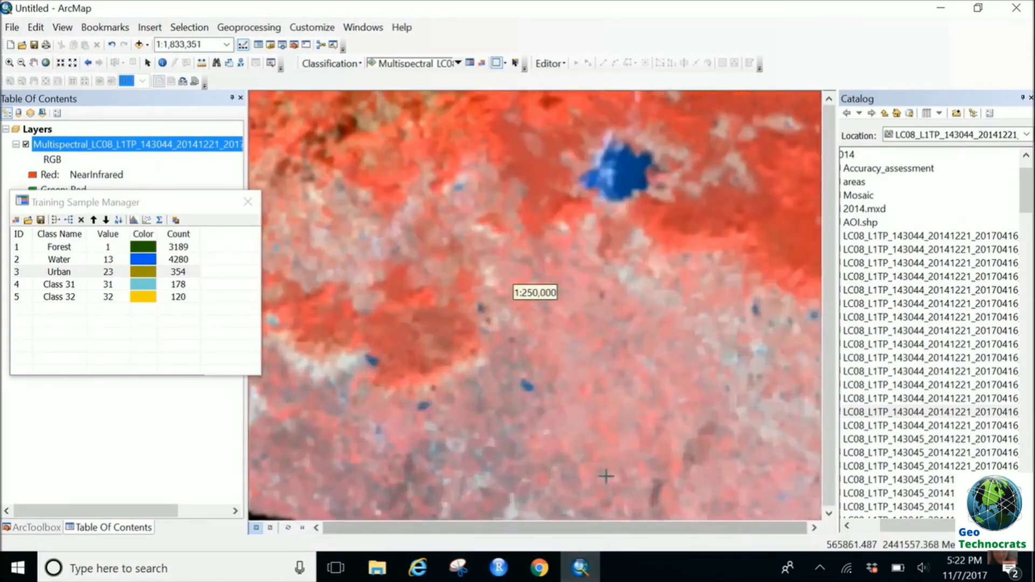
{"action": "scroll", "coordinate": [593, 483], "scroll_direction": "up", "scroll_amount": 4}
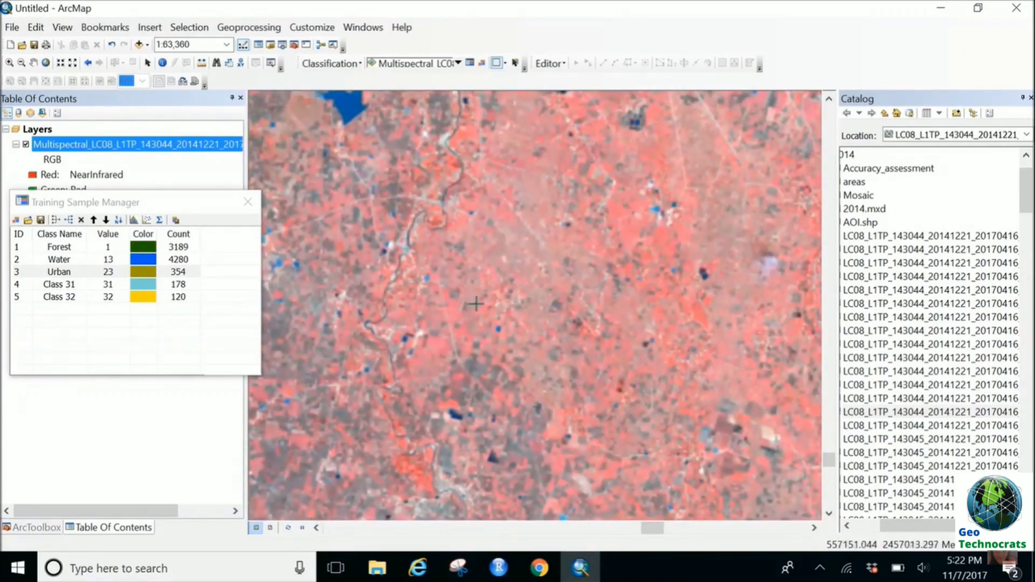
{"action": "left_click_drag", "start_coordinate": [461, 290], "coordinate": [489, 308]}
- Draw a training sample of about 319 pixels on the grey-red fields south of the meandering river near the scene's southern edge
{"action": "left_click_drag", "start_coordinate": [667, 236], "coordinate": [816, 354]}
{"action": "left_click_drag", "start_coordinate": [460, 420], "coordinate": [886, 272]}
{"action": "left_click_drag", "start_coordinate": [582, 359], "coordinate": [782, 370]}
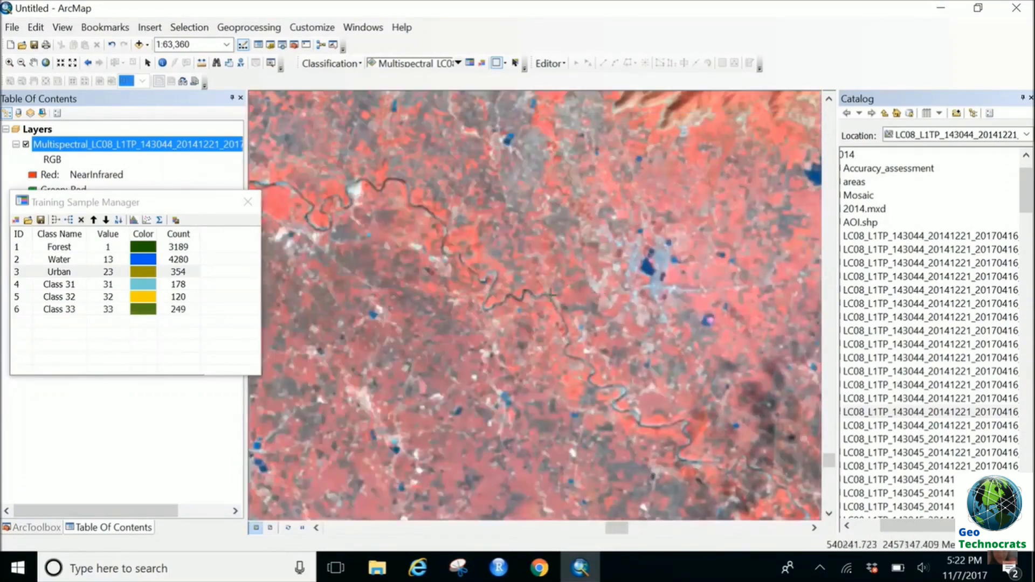
{"action": "left_click_drag", "start_coordinate": [428, 330], "coordinate": [580, 241]}
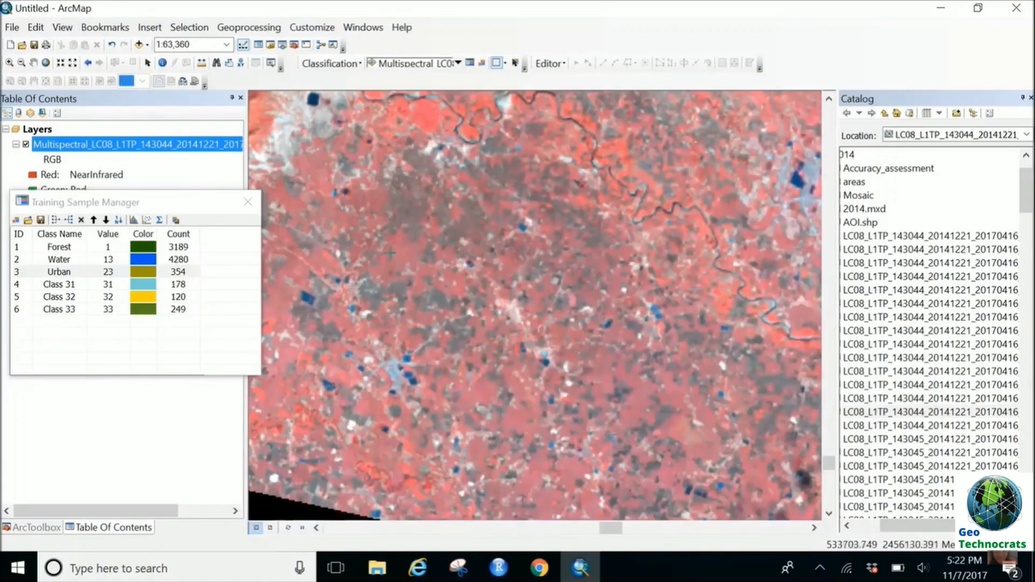
{"action": "left_click_drag", "start_coordinate": [411, 282], "coordinate": [416, 283]}
- Examine the forested hills and valleys westward along the scene's southern edge for further sampling areas
{"action": "left_click_drag", "start_coordinate": [457, 161], "coordinate": [340, 486]}
{"action": "left_click_drag", "start_coordinate": [422, 382], "coordinate": [737, 419]}
{"action": "left_click_drag", "start_coordinate": [495, 445], "coordinate": [705, 265]}
{"action": "key", "text": "Left"}
{"action": "left_click_drag", "start_coordinate": [395, 356], "coordinate": [809, 377]}
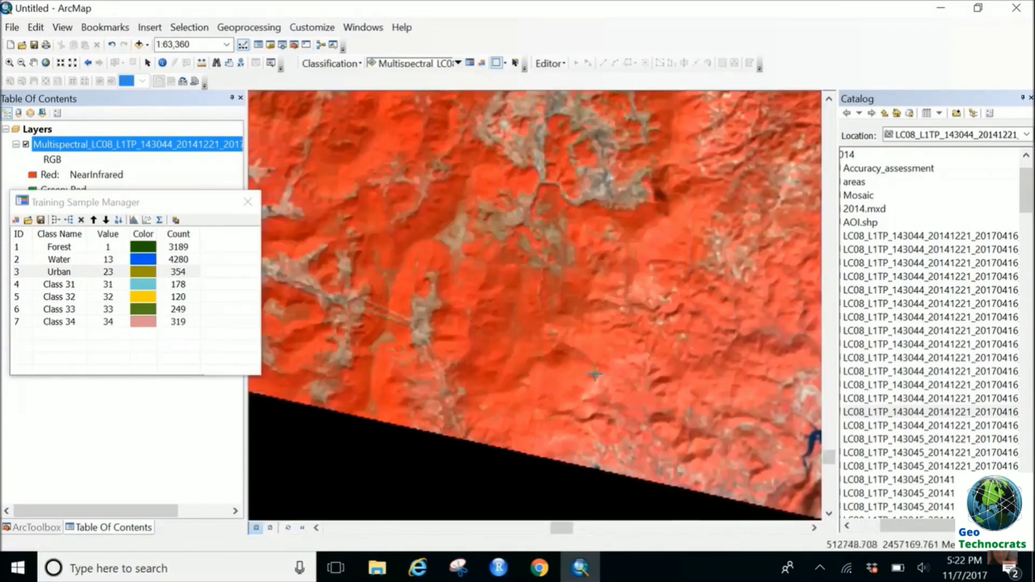
{"action": "left_click_drag", "start_coordinate": [431, 353], "coordinate": [889, 452]}
{"action": "left_click_drag", "start_coordinate": [448, 264], "coordinate": [741, 463]}
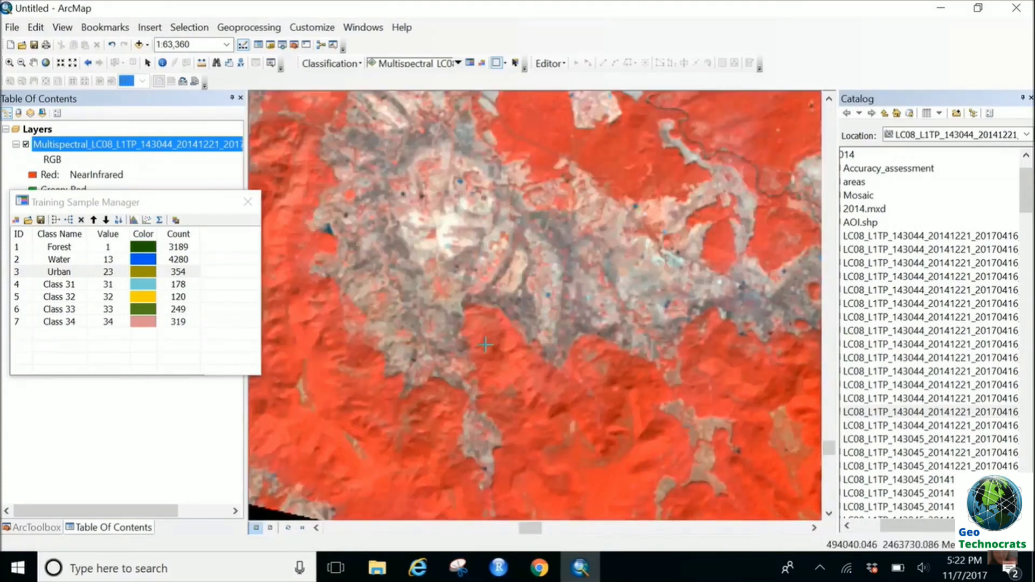
{"action": "left_click_drag", "start_coordinate": [485, 344], "coordinate": [749, 508]}
{"action": "left_click_drag", "start_coordinate": [406, 343], "coordinate": [866, 482]}
{"action": "left_click_drag", "start_coordinate": [413, 421], "coordinate": [812, 491]}
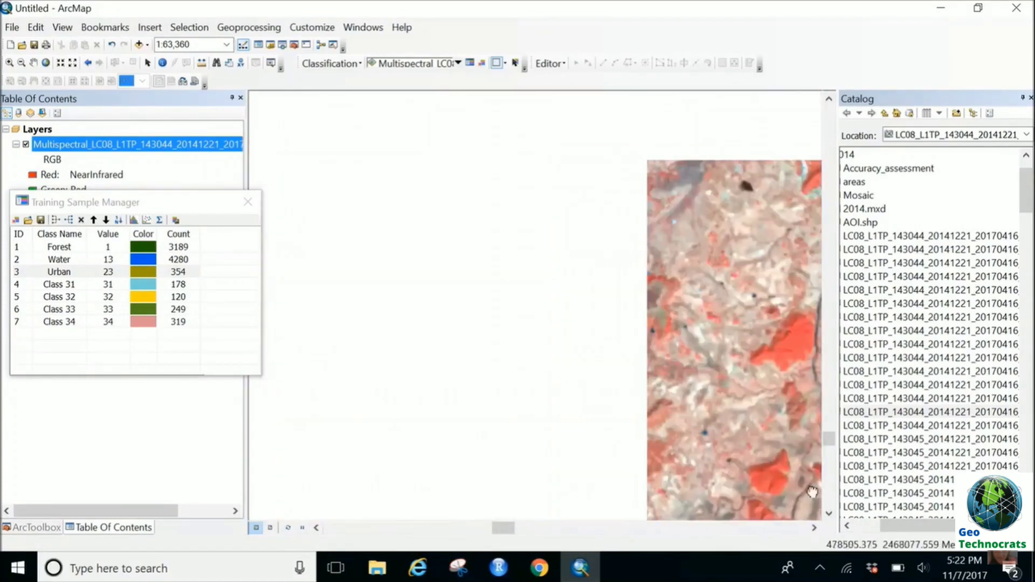
{"action": "left_click_drag", "start_coordinate": [383, 425], "coordinate": [928, 484]}
{"action": "left_click_drag", "start_coordinate": [493, 436], "coordinate": [970, 501]}
- Draw a training sample of about 210 pixels on the grey-purple fields southeast of the small road-junction settlement in the scene's southwest
{"action": "key", "text": "Left"}
{"action": "key", "text": "Left"}
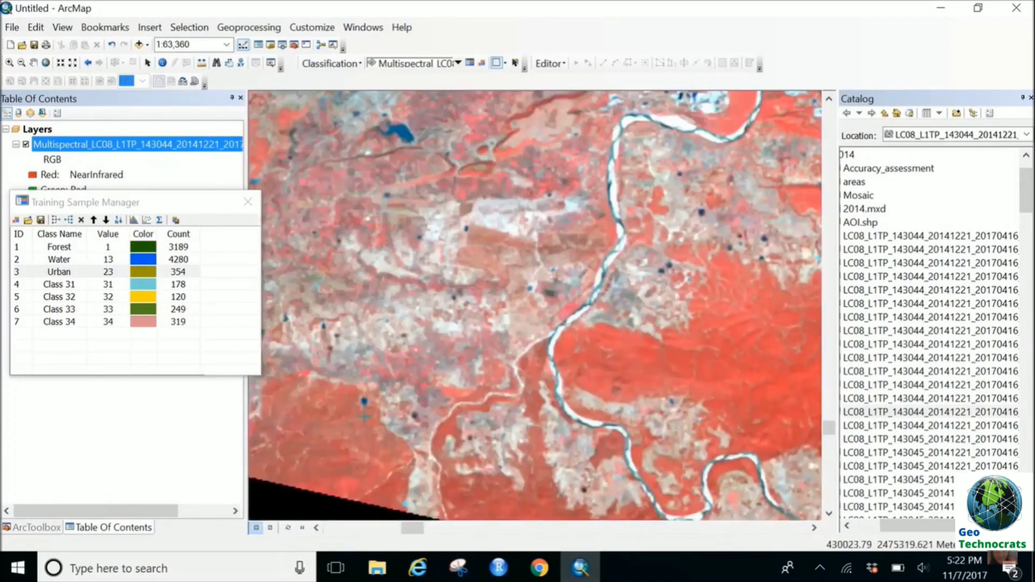
{"action": "key", "text": "Left"}
{"action": "key", "text": "Left"}
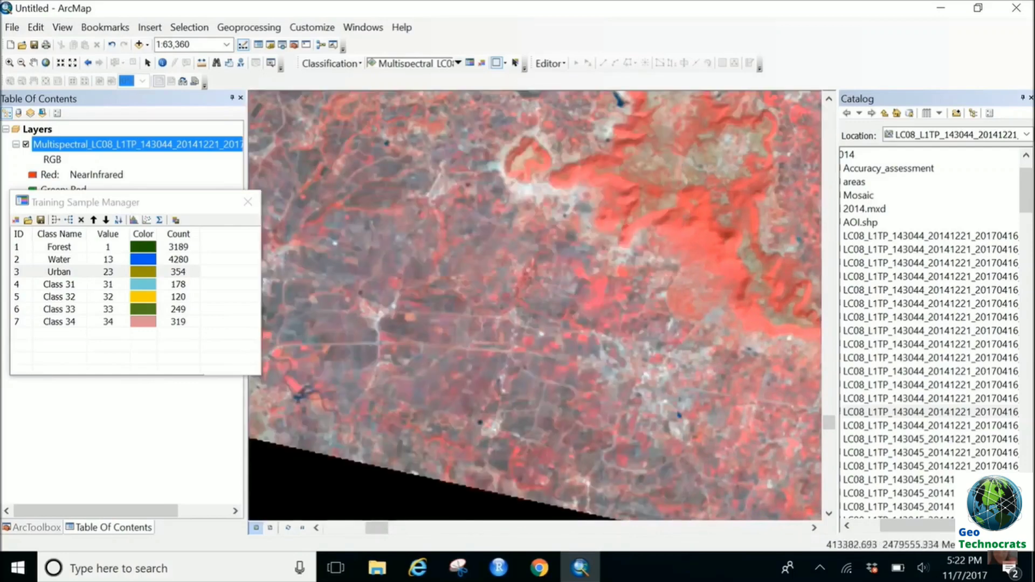
{"action": "left_click_drag", "start_coordinate": [438, 365], "coordinate": [461, 387]}
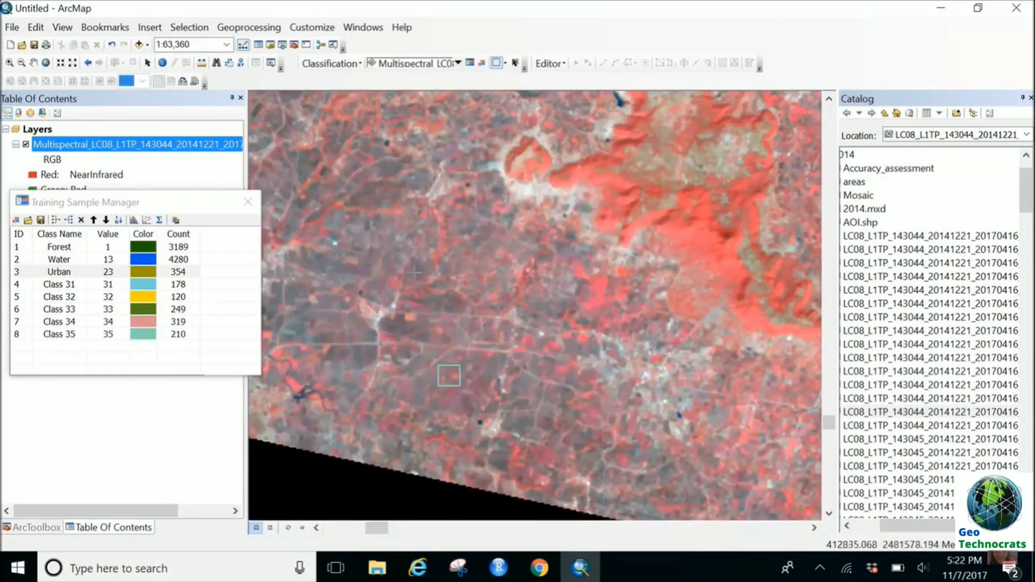
- Draw a training sample of about 259 pixels on the dark grey fields southwest of the reservoir near the scene's western edge
{"action": "left_click_drag", "start_coordinate": [414, 270], "coordinate": [629, 536]}
{"action": "left_click_drag", "start_coordinate": [505, 319], "coordinate": [655, 494]}
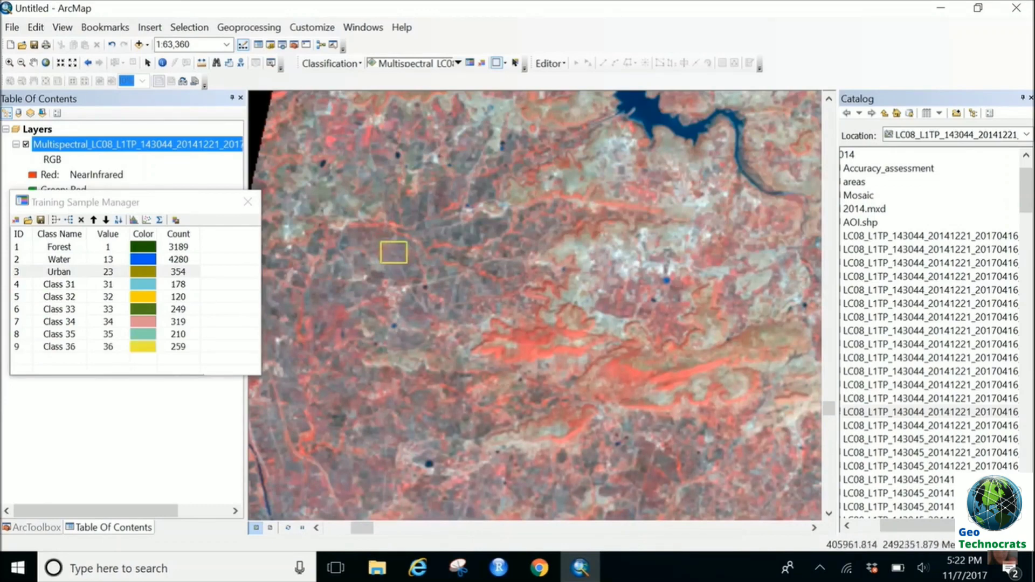
- Draw a training sample of about 335 pixels on the purple-grey fields south of the small dark lake, west of the red forested hills
{"action": "left_click_drag", "start_coordinate": [396, 188], "coordinate": [180, 327]}
{"action": "left_click_drag", "start_coordinate": [399, 291], "coordinate": [620, 504]}
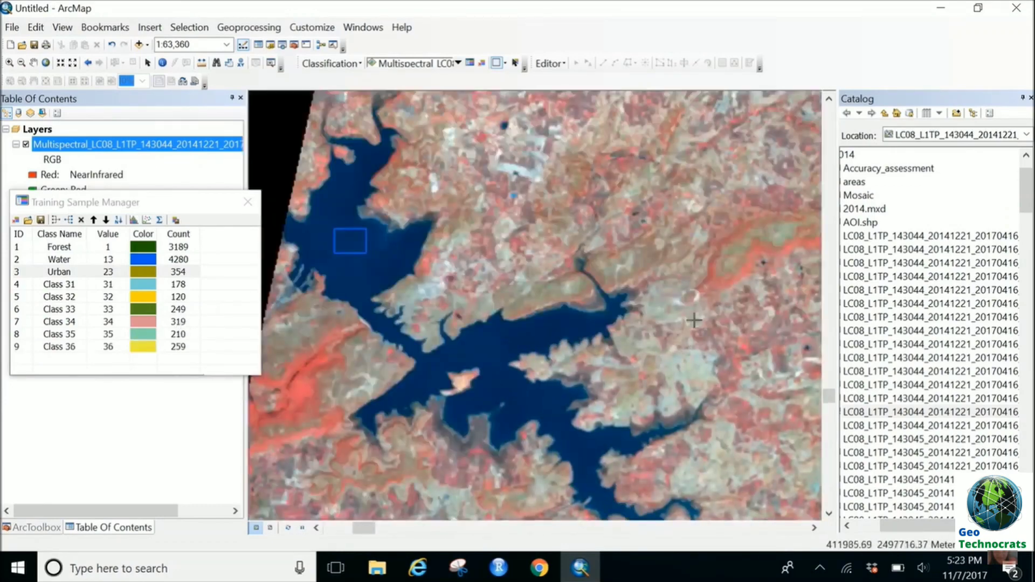
{"action": "left_click_drag", "start_coordinate": [644, 199], "coordinate": [550, 415]}
{"action": "key", "text": "Up"}
{"action": "key", "text": "Right"}
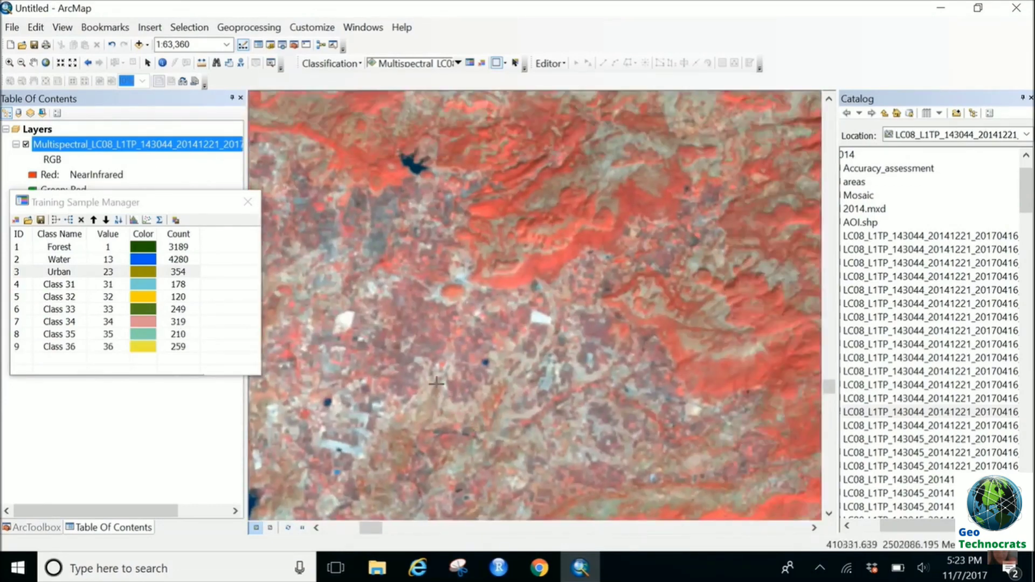
{"action": "left_click_drag", "start_coordinate": [437, 328], "coordinate": [441, 334]}
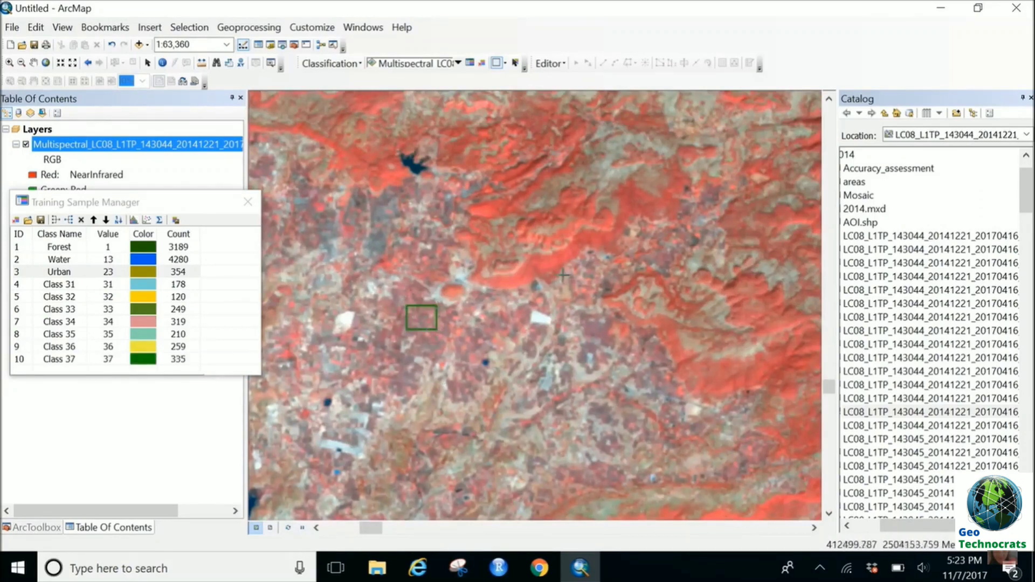
- Examine the hills, valleys and fields towards the scene's northeastern edge for further sampling areas
{"action": "left_click_drag", "start_coordinate": [682, 178], "coordinate": [435, 287]}
{"action": "left_click_drag", "start_coordinate": [637, 222], "coordinate": [410, 377]}
{"action": "left_click_drag", "start_coordinate": [670, 231], "coordinate": [463, 490]}
{"action": "left_click_drag", "start_coordinate": [536, 280], "coordinate": [392, 504]}
{"action": "left_click_drag", "start_coordinate": [478, 419], "coordinate": [819, 551]}
{"action": "left_click_drag", "start_coordinate": [279, 365], "coordinate": [561, 422]}
{"action": "left_click_drag", "start_coordinate": [385, 379], "coordinate": [694, 431]}
{"action": "left_click_drag", "start_coordinate": [528, 342], "coordinate": [813, 451]}
{"action": "left_click_drag", "start_coordinate": [488, 366], "coordinate": [323, 453]}
{"action": "left_click_drag", "start_coordinate": [696, 382], "coordinate": [194, 399]}
{"action": "left_click_drag", "start_coordinate": [759, 336], "coordinate": [386, 494]}
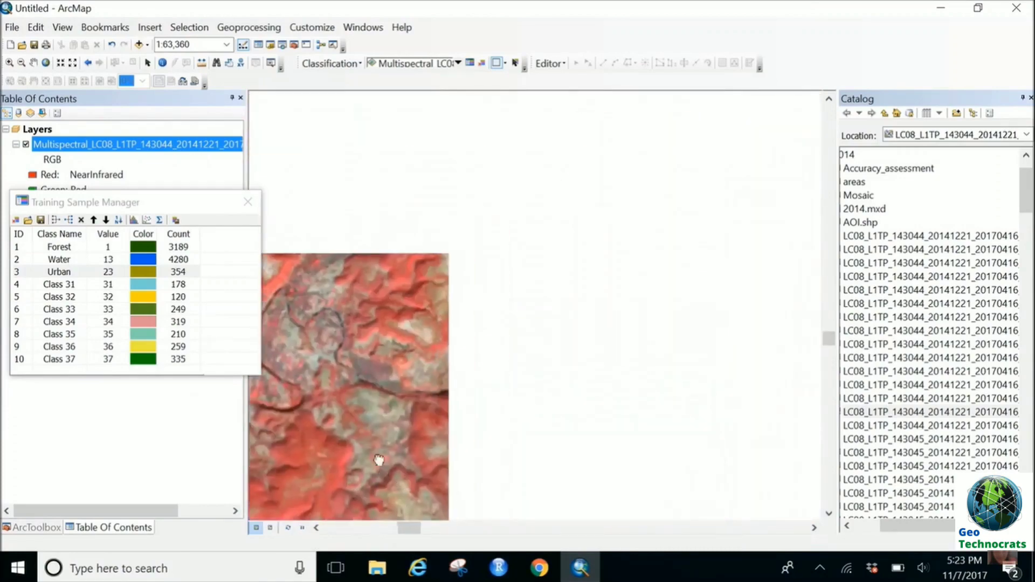
{"action": "left_click_drag", "start_coordinate": [481, 272], "coordinate": [381, 375]}
{"action": "left_click_drag", "start_coordinate": [551, 234], "coordinate": [401, 449]}
{"action": "left_click_drag", "start_coordinate": [462, 231], "coordinate": [635, 465]}
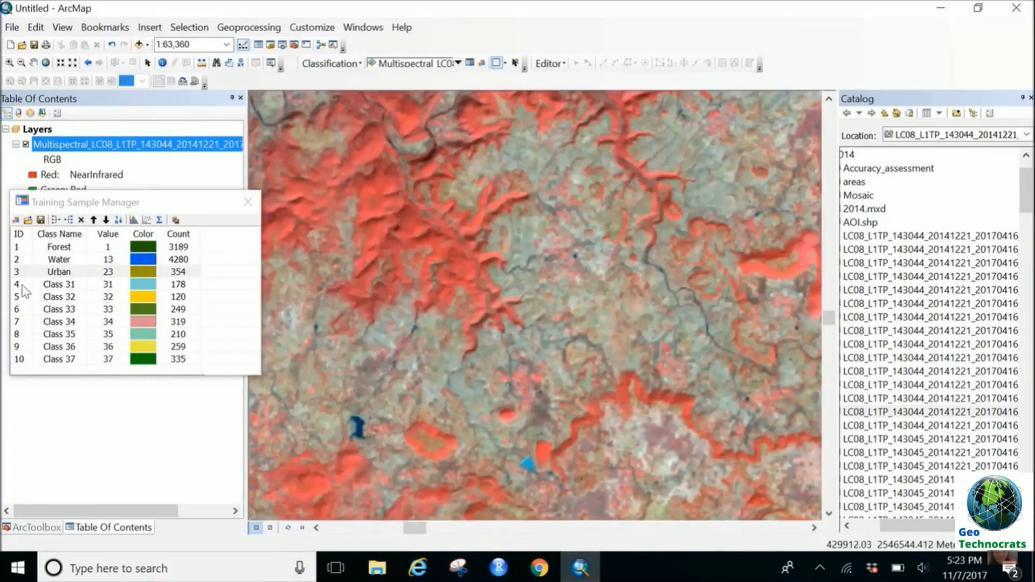
- Merge the training classes Class 31 through Class 37 into one class and name it Agriculture
{"action": "left_click", "coordinate": [25, 285]}
{"action": "key", "text": "shift+Down"}
{"action": "key", "text": "shift+Down"}
{"action": "key", "text": "shift+Down"}
{"action": "key", "text": "shift+Down"}
{"action": "key", "text": "shift+Down"}
{"action": "key", "text": "shift+Down"}
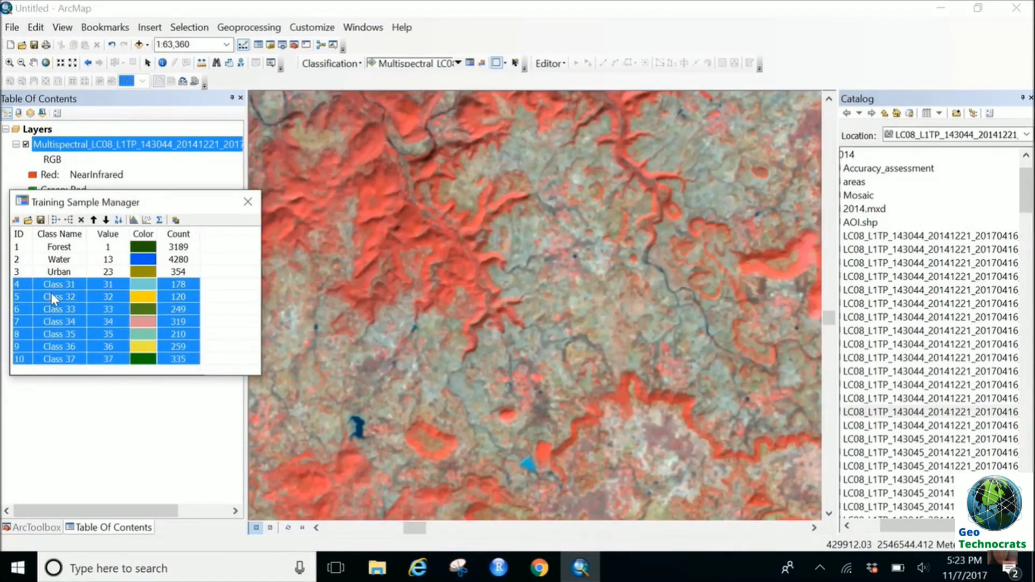
{"action": "left_click", "coordinate": [56, 221]}
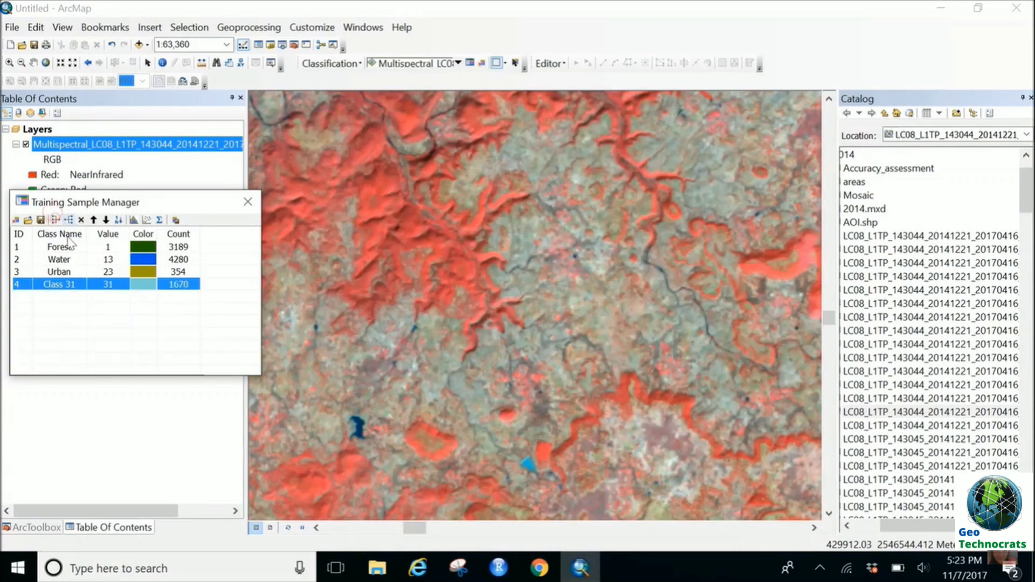
{"action": "double_click", "coordinate": [81, 284]}
{"action": "type", "text": "Agriculture"}
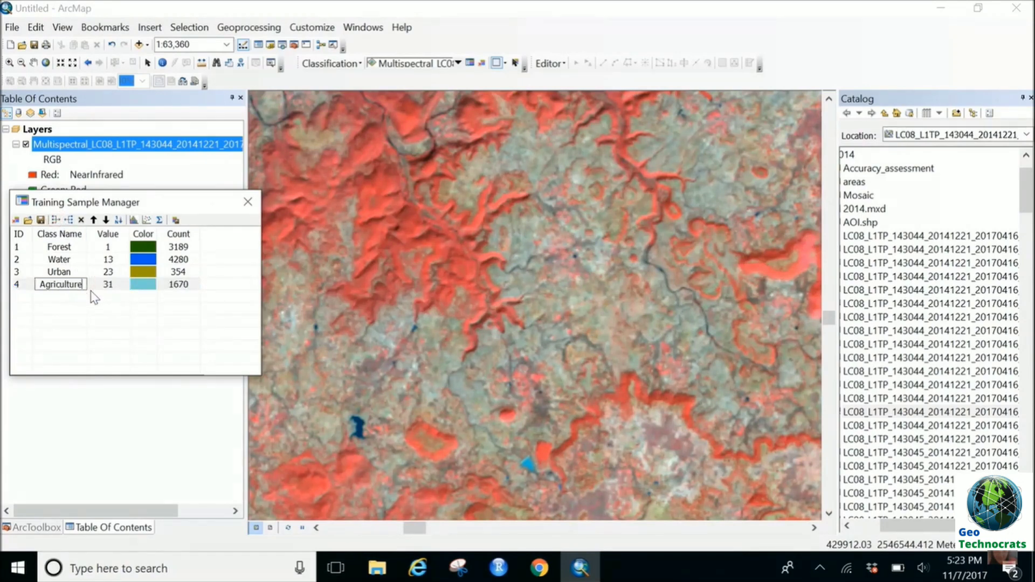
{"action": "key", "text": "Return"}
- Recolour the Urban class brown and the Agriculture class light yellow-green
{"action": "left_click", "coordinate": [145, 272]}
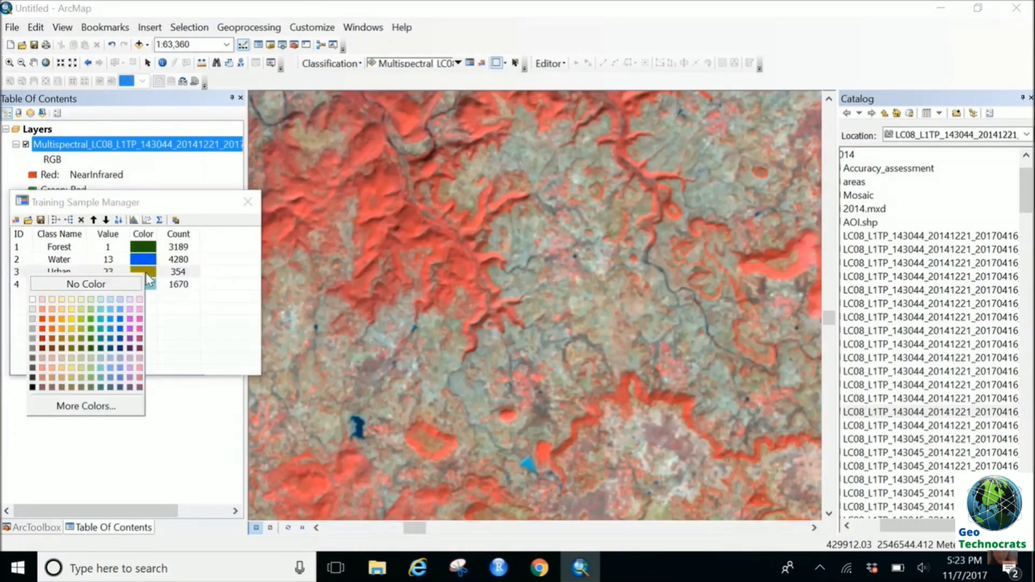
{"action": "left_click", "coordinate": [63, 342]}
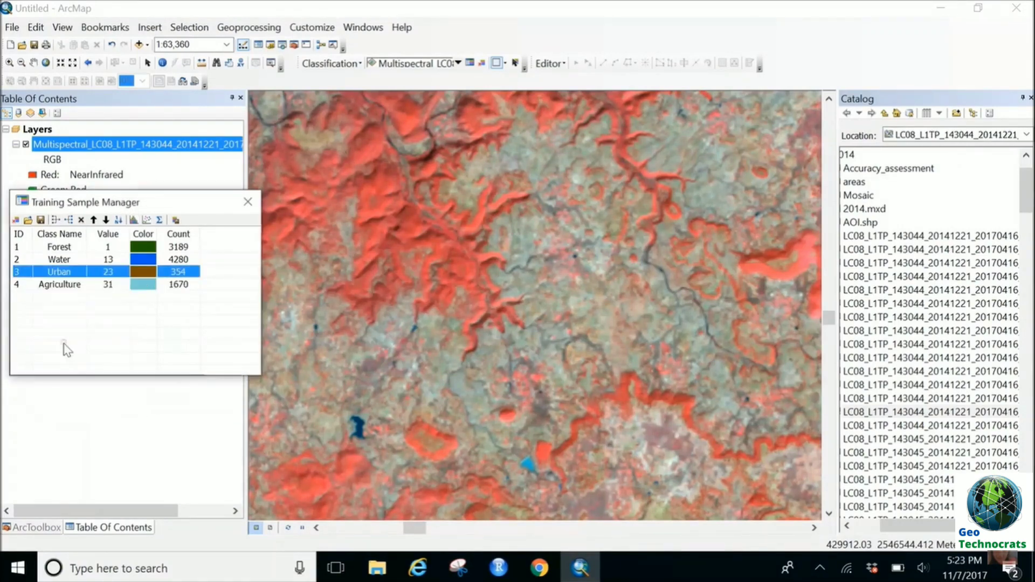
{"action": "left_click", "coordinate": [142, 286]}
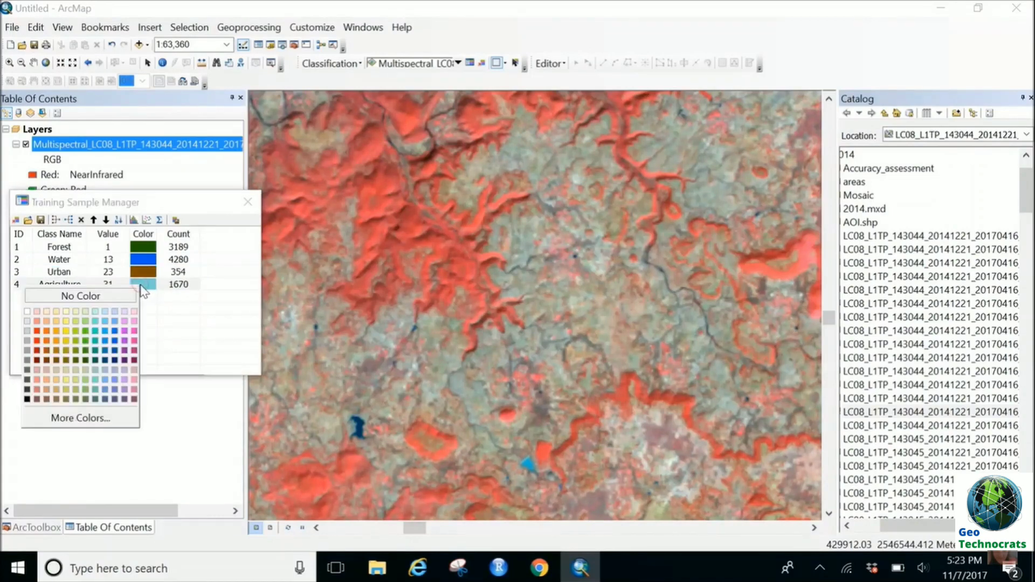
{"action": "left_click", "coordinate": [76, 318]}
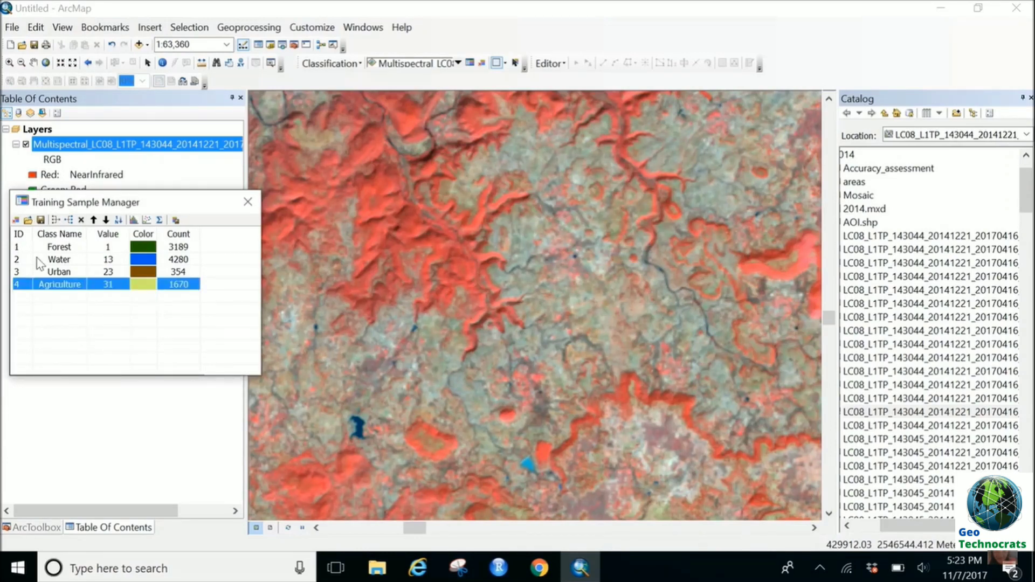
- Save the training samples as a shapefile named Sup_14 in C:\thesis\project
{"action": "left_click", "coordinate": [41, 220]}
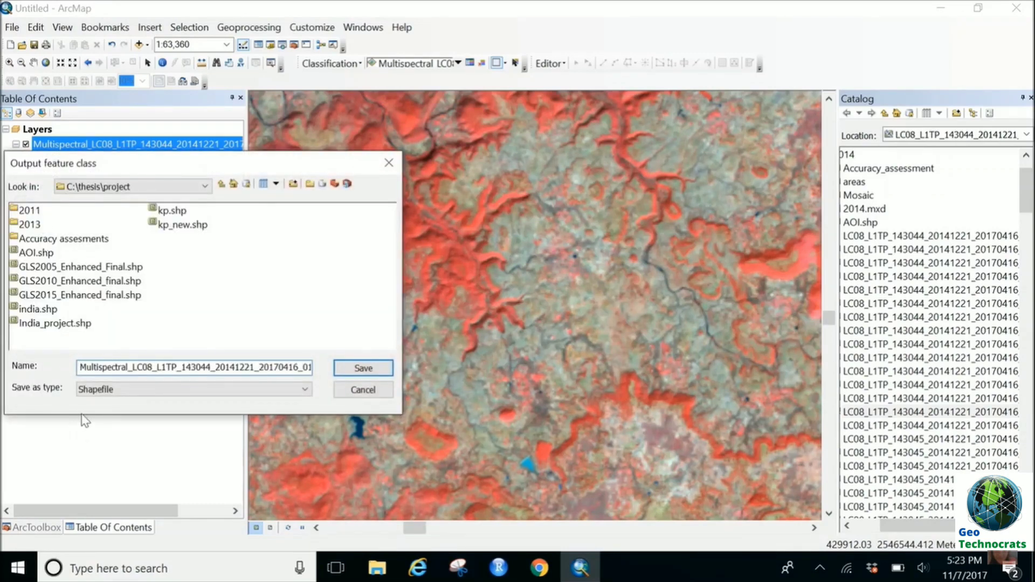
{"action": "key", "text": "Delete"}
{"action": "key", "text": "Delete"}
{"action": "key", "text": "Delete"}
{"action": "key", "text": "Delete"}
{"action": "key", "text": "Delete"}
{"action": "key", "text": "Delete"}
{"action": "key", "text": "Delete"}
{"action": "key", "text": "Delete"}
{"action": "key", "text": "Delete"}
{"action": "key", "text": "Delete"}
{"action": "key", "text": "Delete"}
{"action": "key", "text": "Delete"}
{"action": "key", "text": "Delete"}
{"action": "key", "text": "Delete"}
{"action": "key", "text": "Delete"}
{"action": "key", "text": "Delete"}
{"action": "key", "text": "Delete"}
{"action": "key", "text": "Delete"}
{"action": "key", "text": "Delete"}
{"action": "key", "text": "Delete"}
{"action": "key", "text": "Delete"}
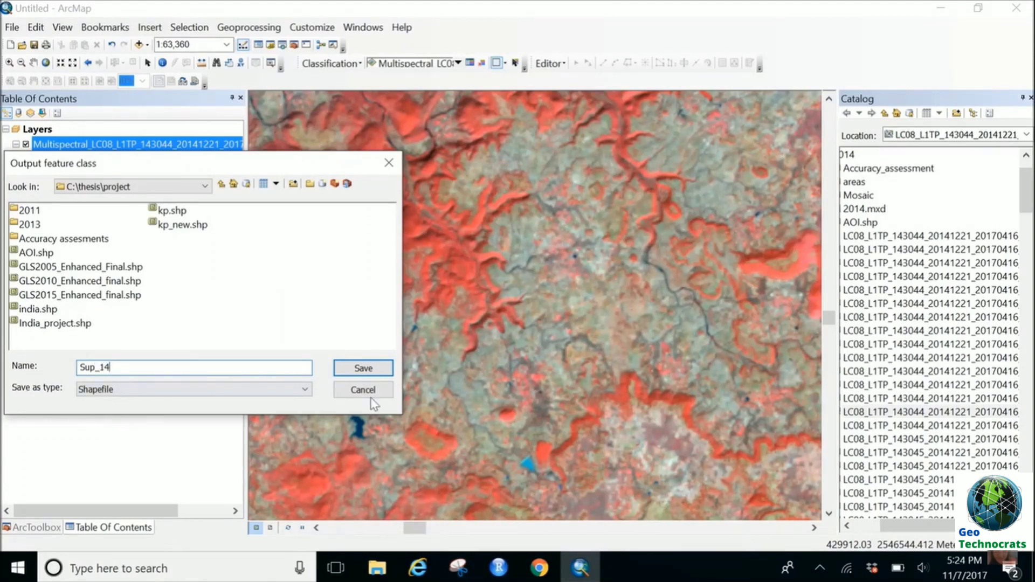
{"action": "key", "text": "Return"}
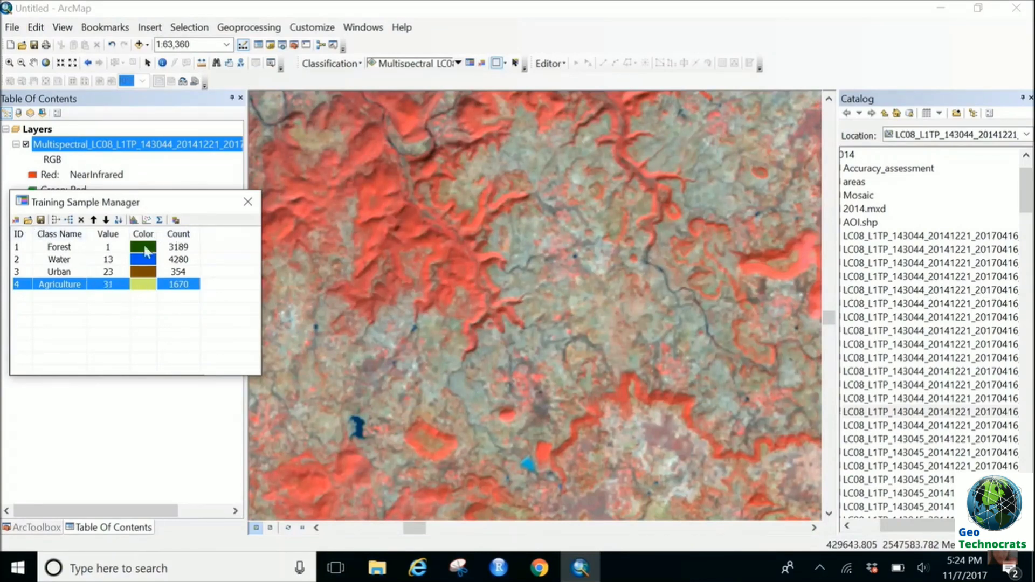
- Create a signature file from the training samples and save it as sup_14 in the 2014 folder
{"action": "left_click", "coordinate": [175, 219]}
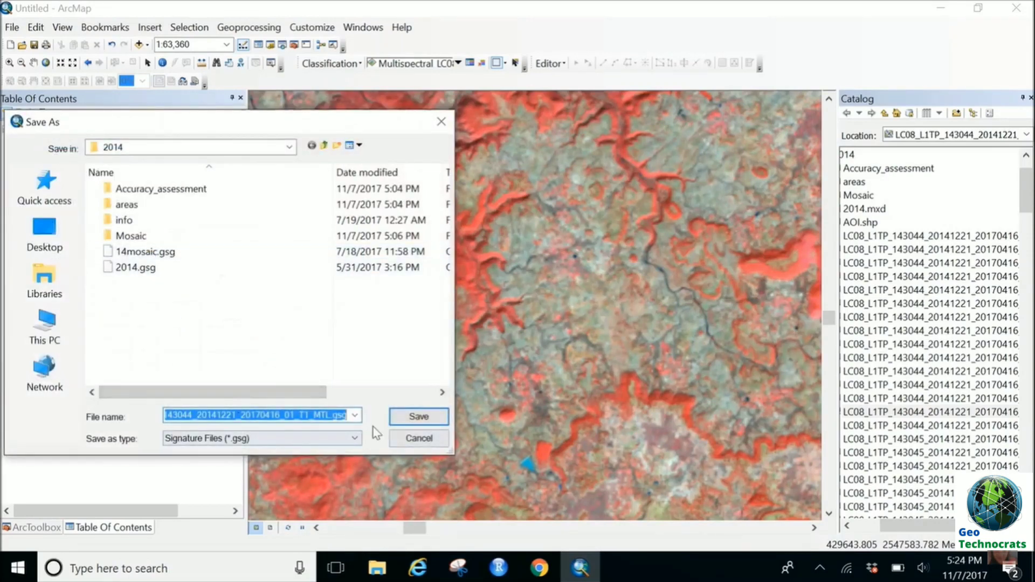
{"action": "type", "text": "su"}
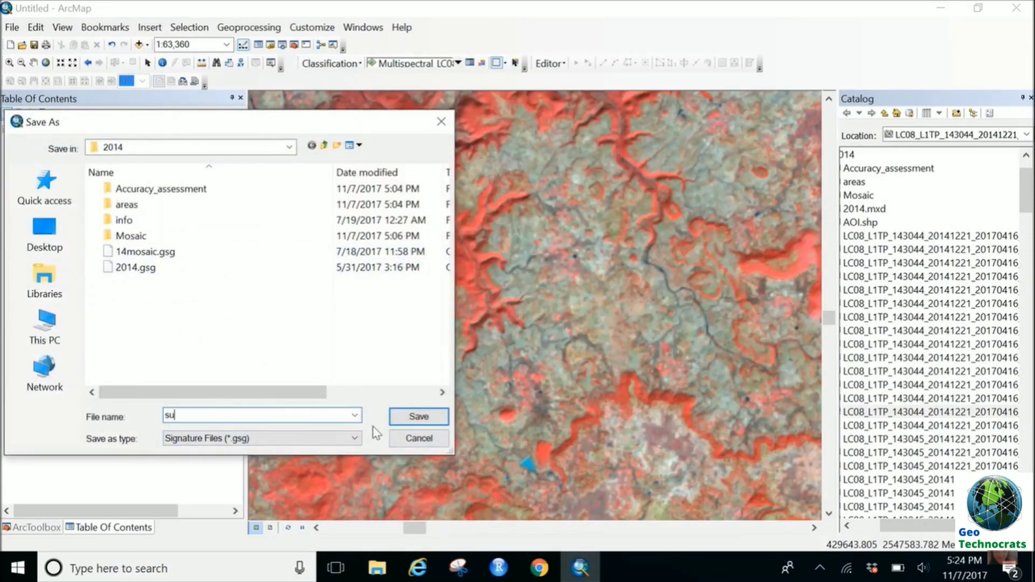
{"action": "type", "text": "p_14"}
{"action": "key", "text": "Left"}
{"action": "key", "text": "Left"}
{"action": "key", "text": "Left"}
{"action": "type", "text": "p"}
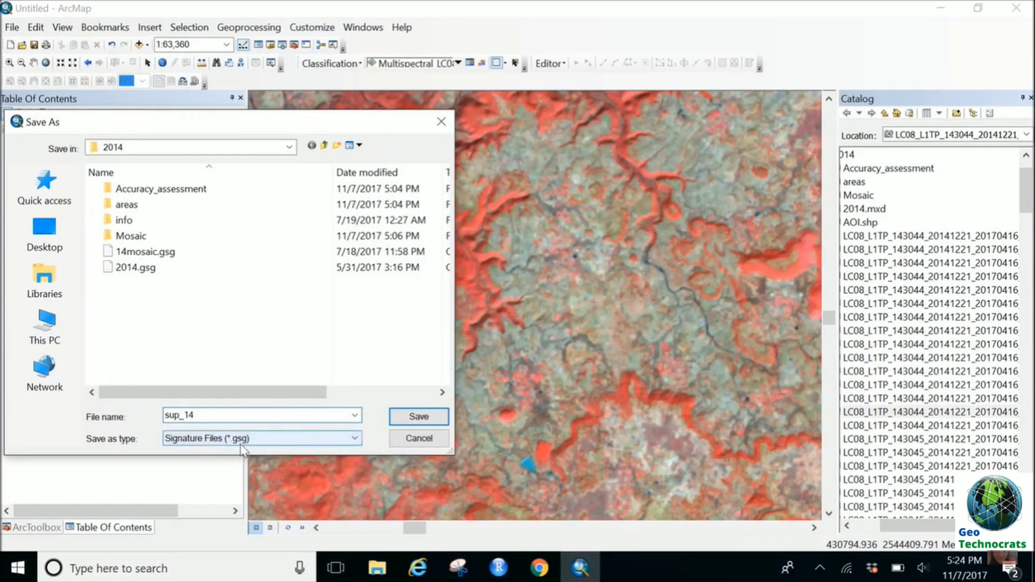
{"action": "left_click", "coordinate": [408, 418]}
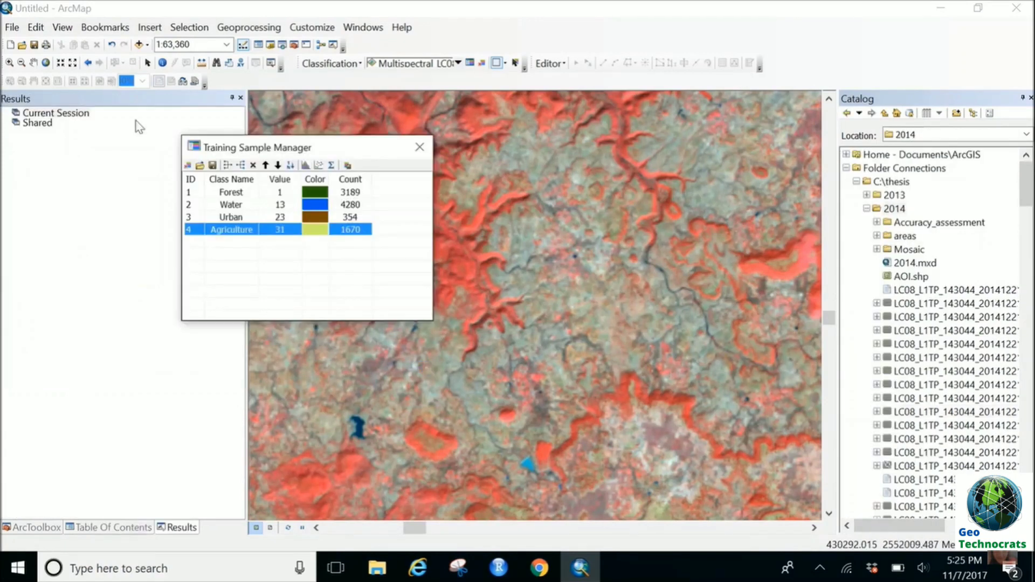
{"action": "left_click", "coordinate": [818, 570]}
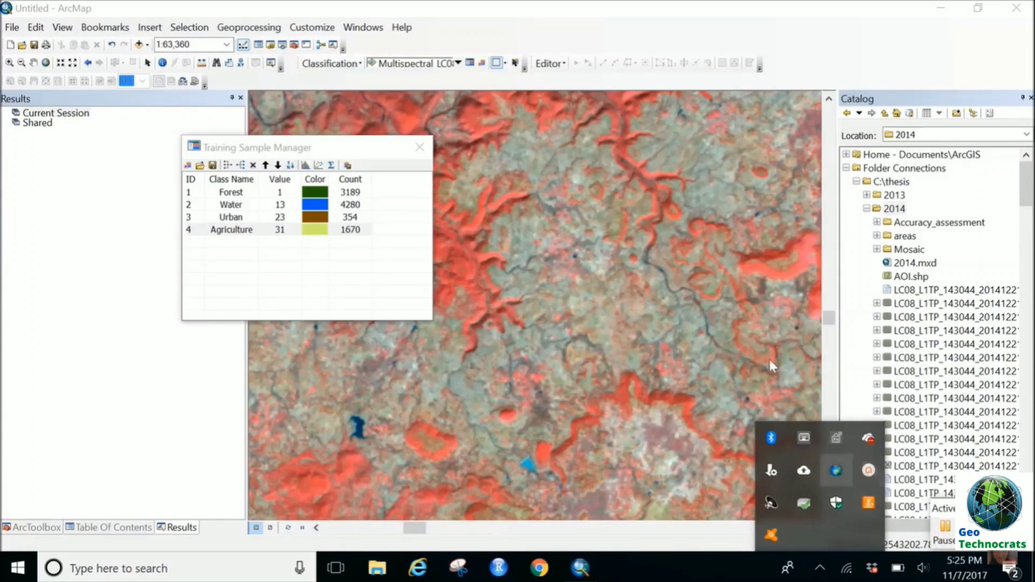
{"action": "left_click", "coordinate": [819, 570]}
- Open Maximum Likelihood Classification for the multispectral LC08 composite and allow the ActiveX interaction
{"action": "left_click_drag", "start_coordinate": [351, 154], "coordinate": [286, 215]}
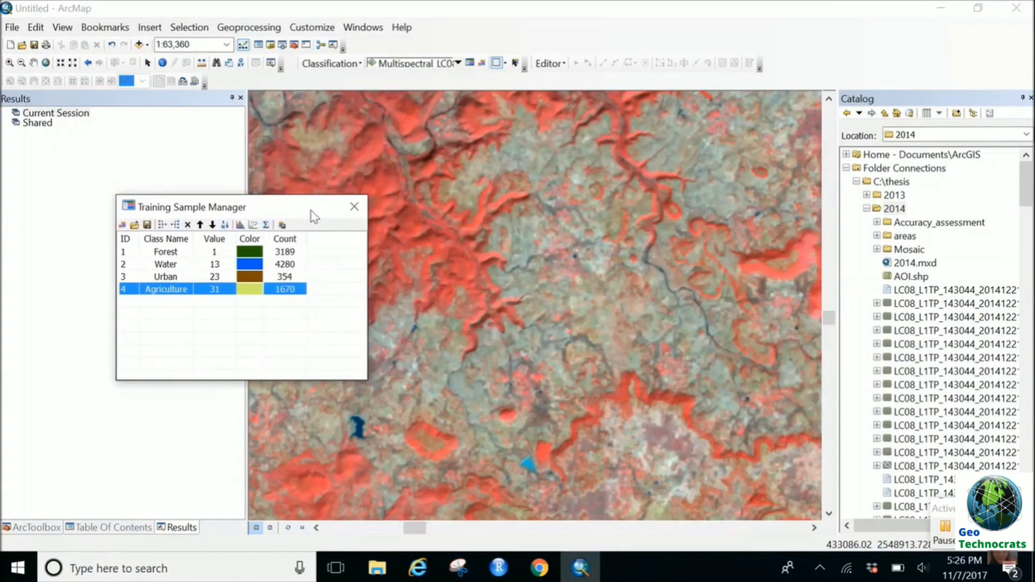
{"action": "left_click", "coordinate": [347, 64]}
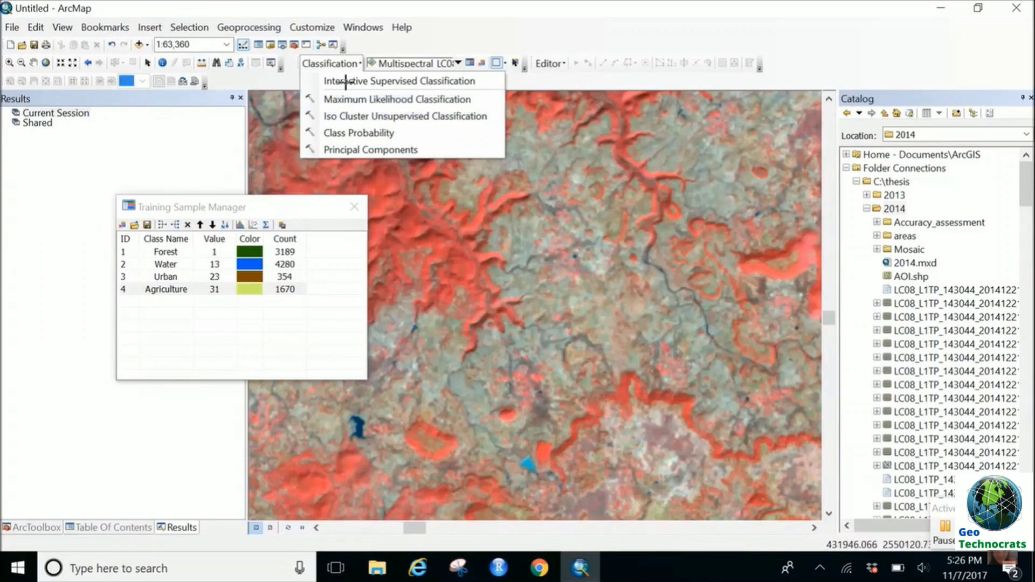
{"action": "left_click", "coordinate": [353, 103]}
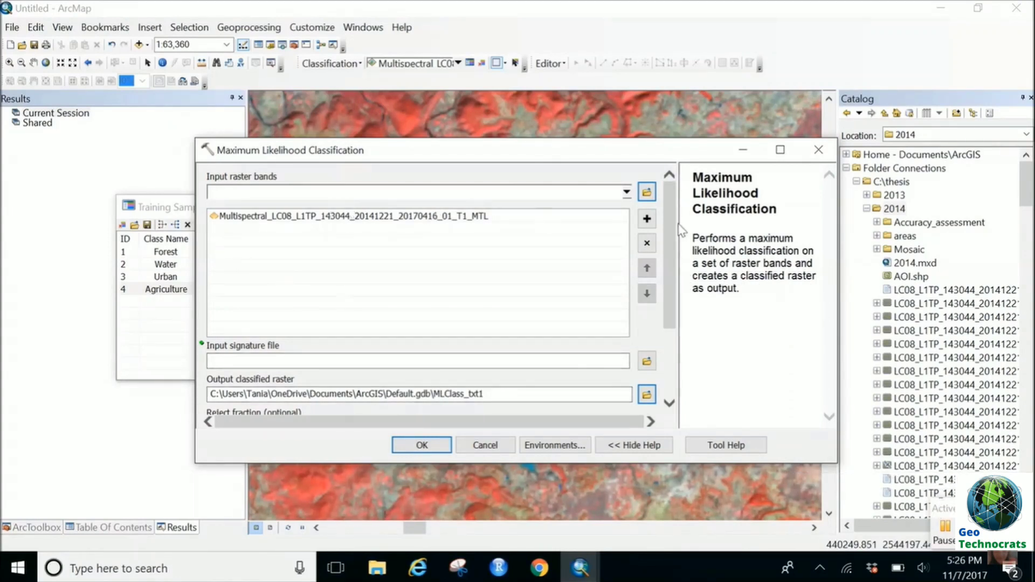
{"action": "left_click", "coordinate": [475, 216]}
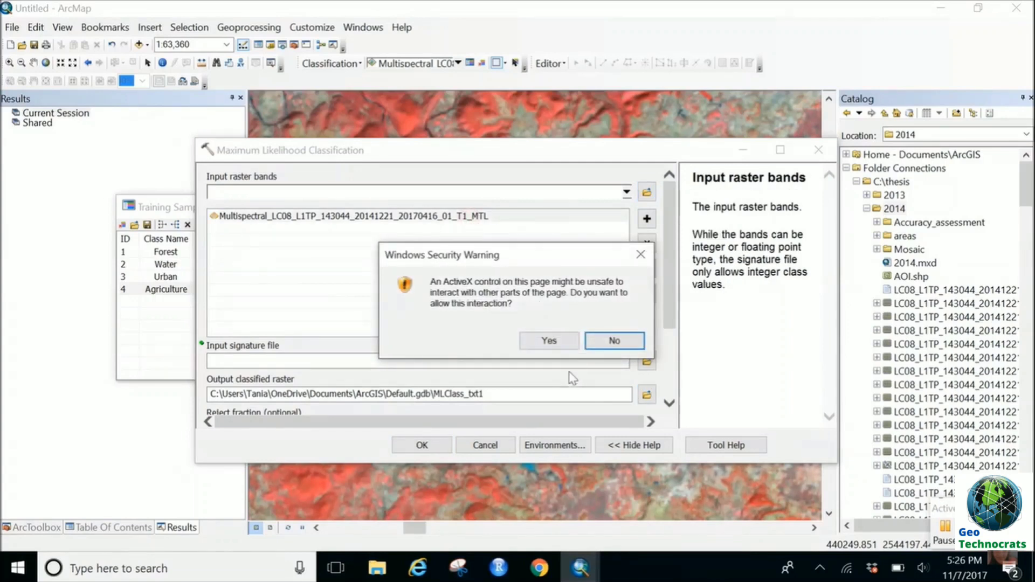
{"action": "left_click", "coordinate": [558, 344]}
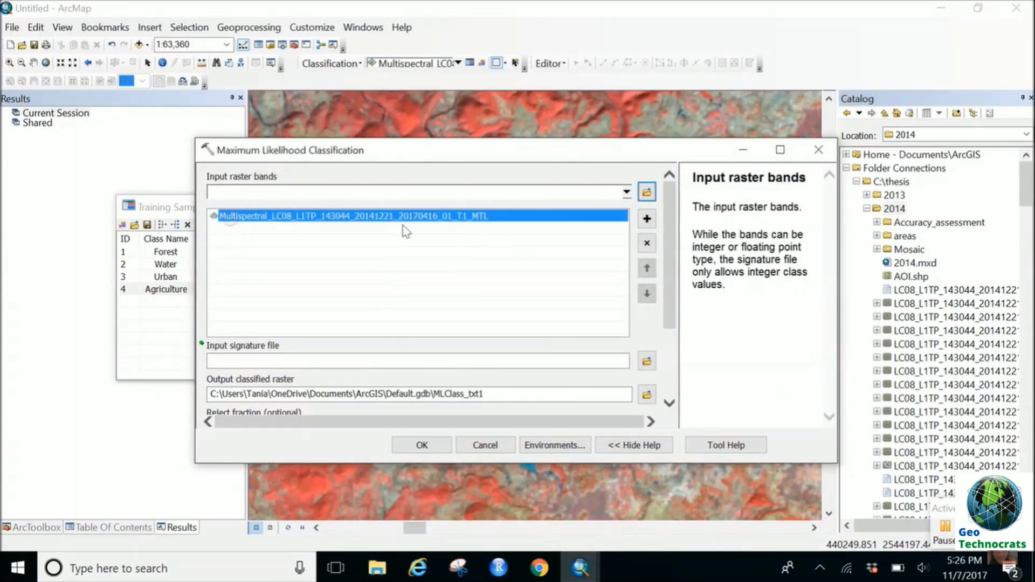
{"action": "left_click", "coordinate": [92, 527]}
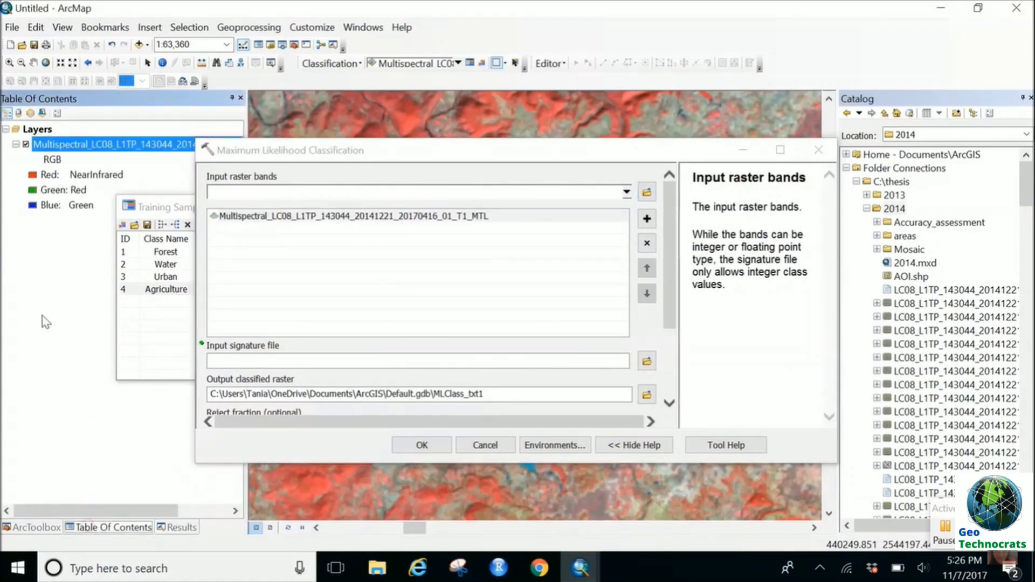
{"action": "left_click", "coordinate": [325, 225]}
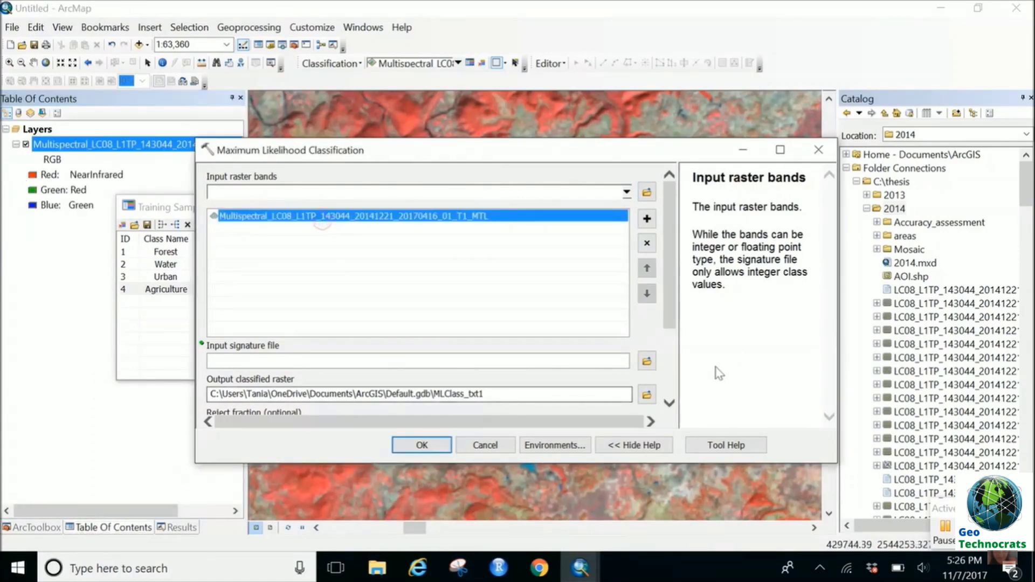
- Set sup_14.gsg from the 2014 folder as the classification's input signature file
{"action": "scroll", "coordinate": [673, 309], "scroll_direction": "down", "scroll_amount": 3}
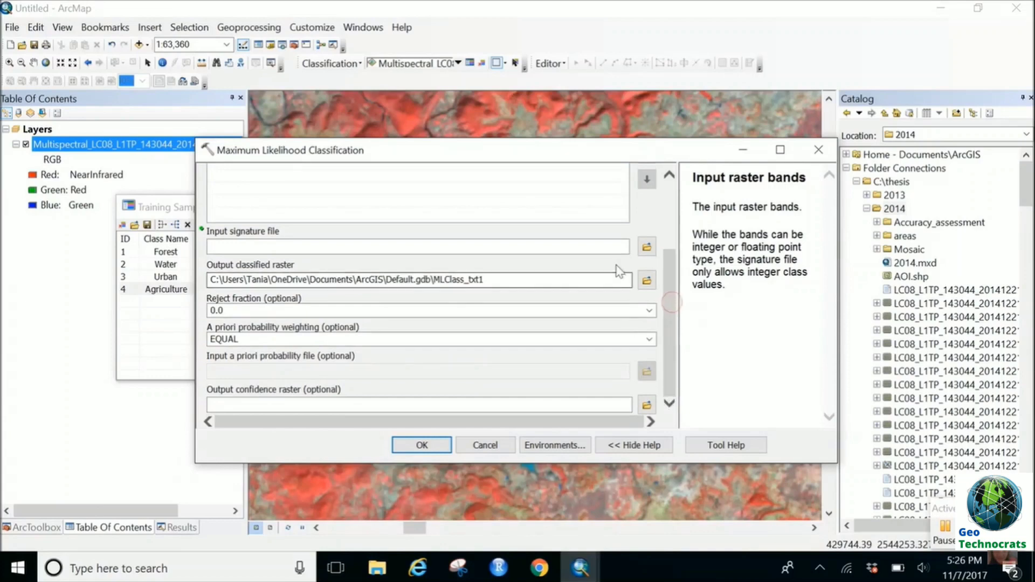
{"action": "left_click", "coordinate": [647, 248]}
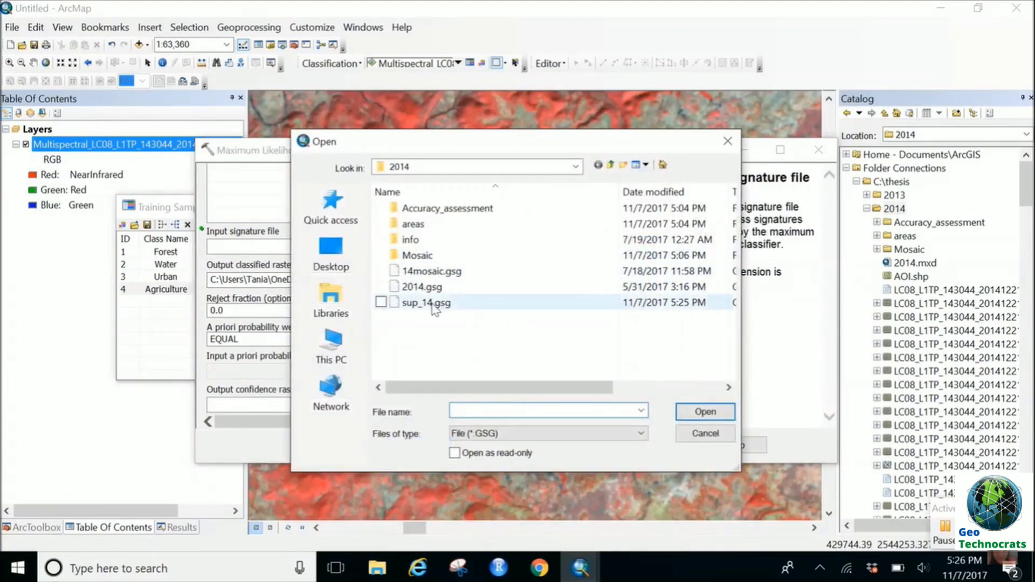
{"action": "left_click", "coordinate": [433, 306]}
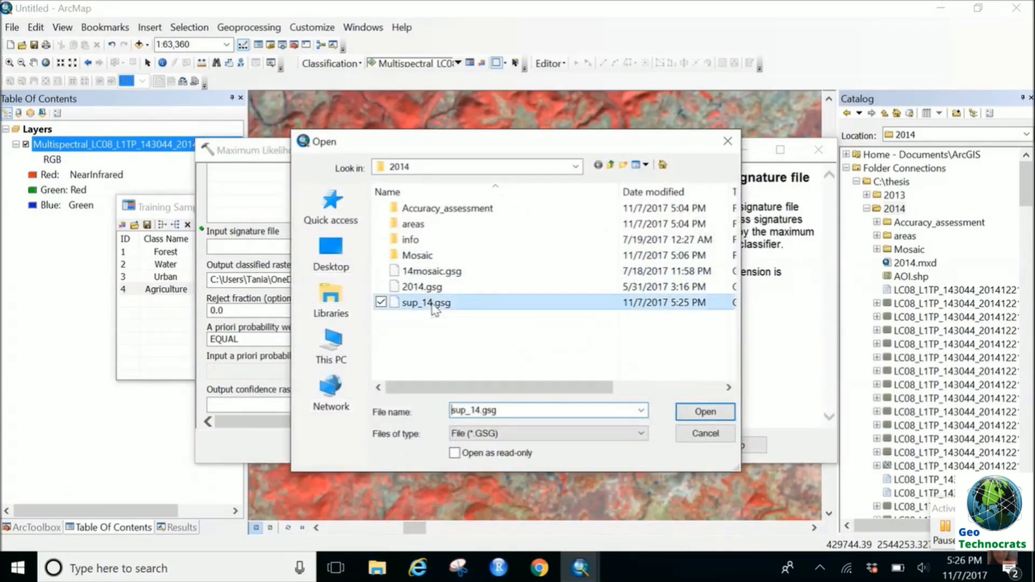
{"action": "left_click", "coordinate": [705, 412]}
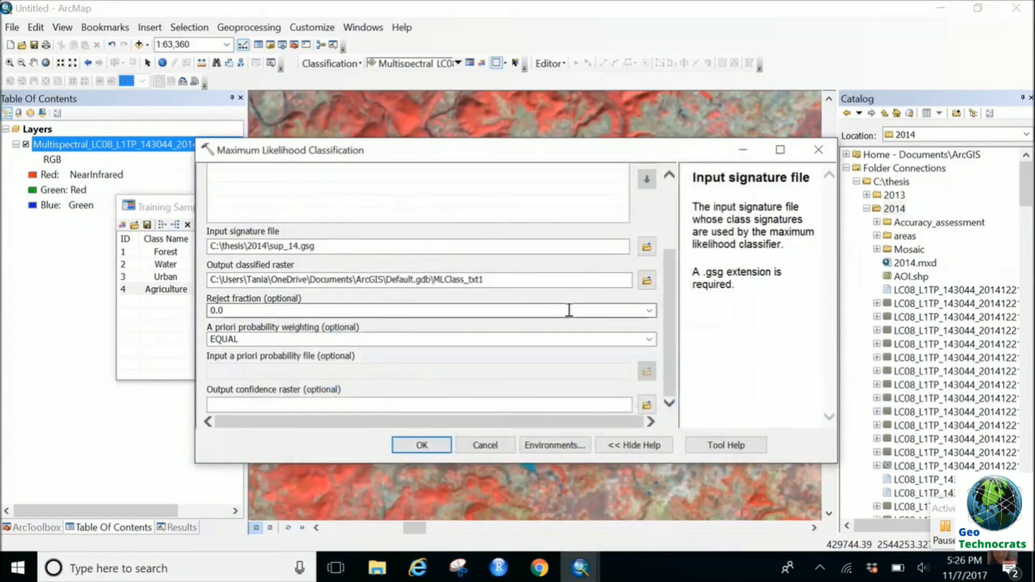
- Browse to C:\thesis\2014 for the output classified raster and create a new folder named output there
{"action": "left_click", "coordinate": [646, 280]}
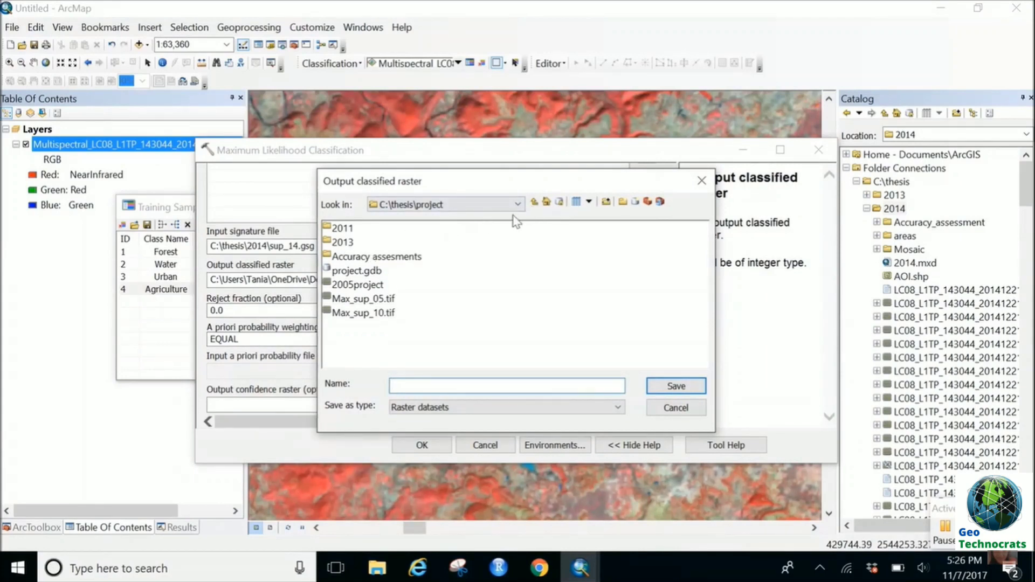
{"action": "left_click", "coordinate": [517, 205]}
{"action": "left_click", "coordinate": [412, 242]}
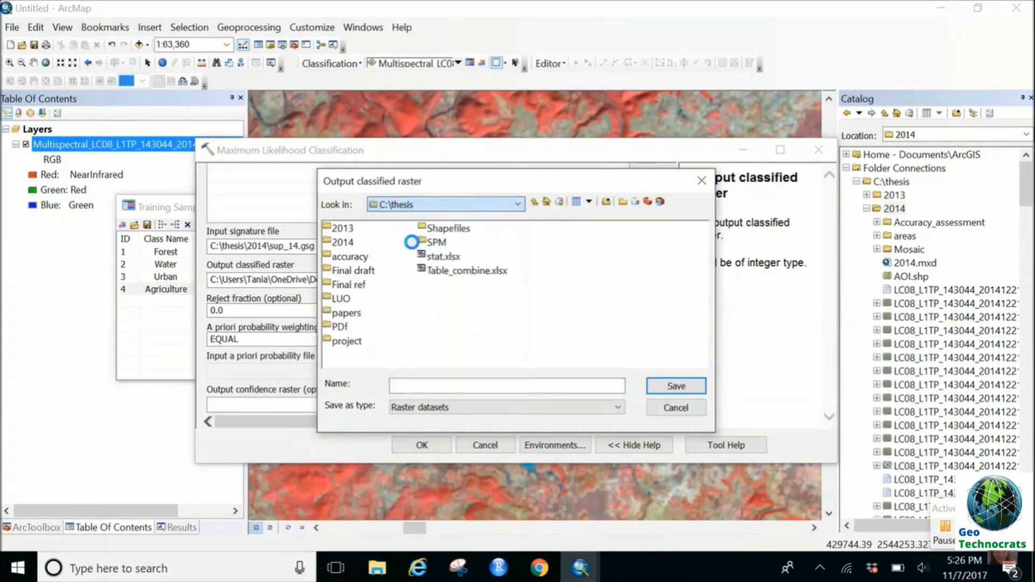
{"action": "double_click", "coordinate": [343, 242]}
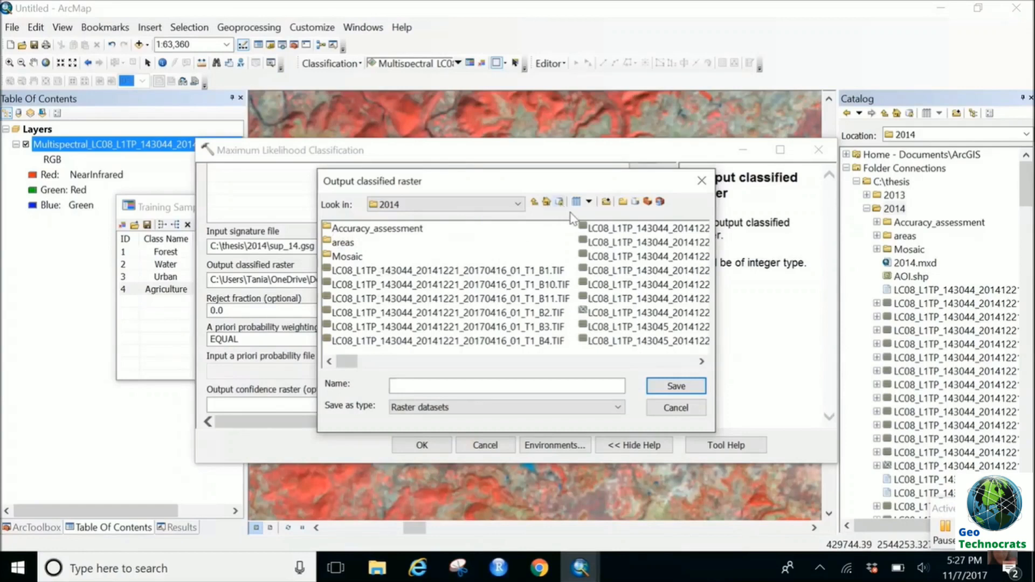
{"action": "left_click", "coordinate": [622, 201]}
{"action": "type", "text": "o"}
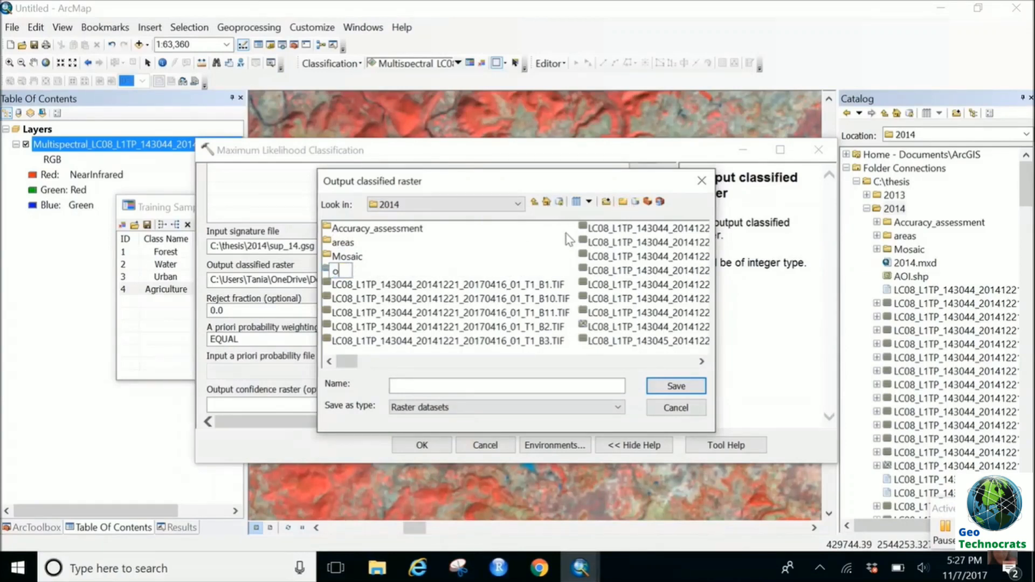
{"action": "type", "text": "utput"}
{"action": "key", "text": "Return"}
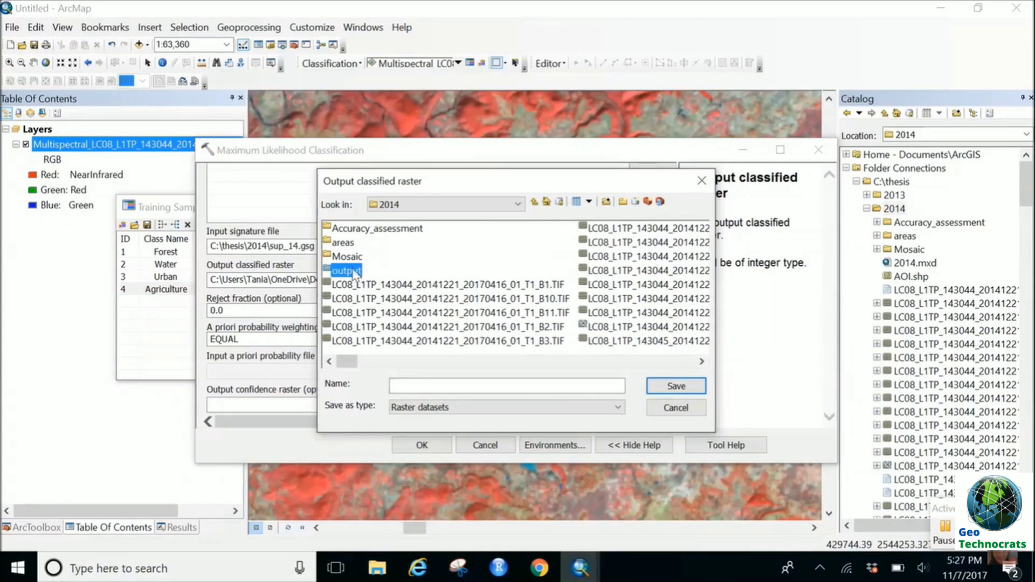
- Save the output classified raster as supervised inside the output folder
{"action": "double_click", "coordinate": [356, 273]}
{"action": "left_click_drag", "start_coordinate": [389, 186], "coordinate": [626, 137]}
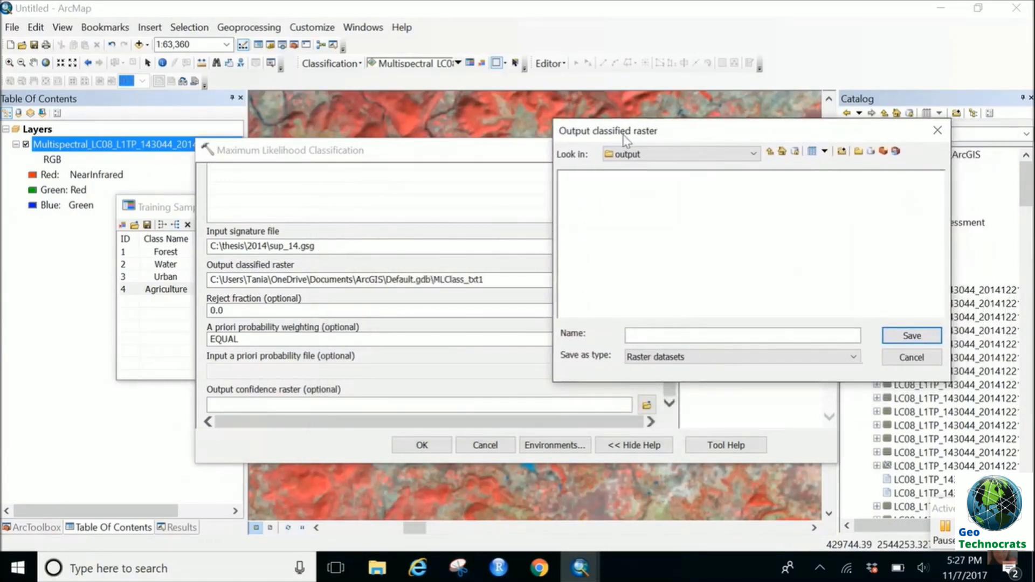
{"action": "left_click", "coordinate": [647, 358]}
{"action": "left_click", "coordinate": [641, 334]}
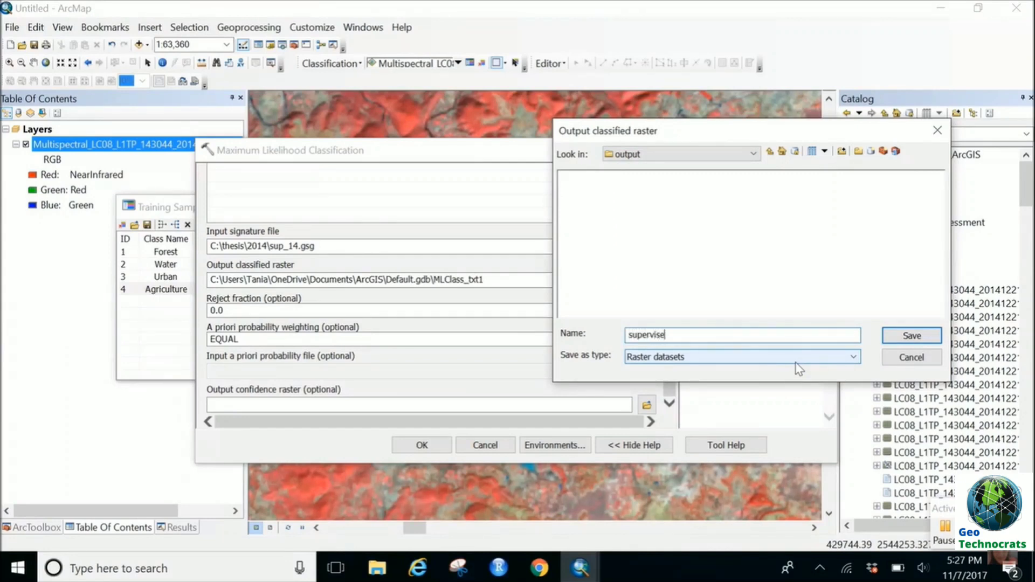
{"action": "left_click", "coordinate": [911, 337]}
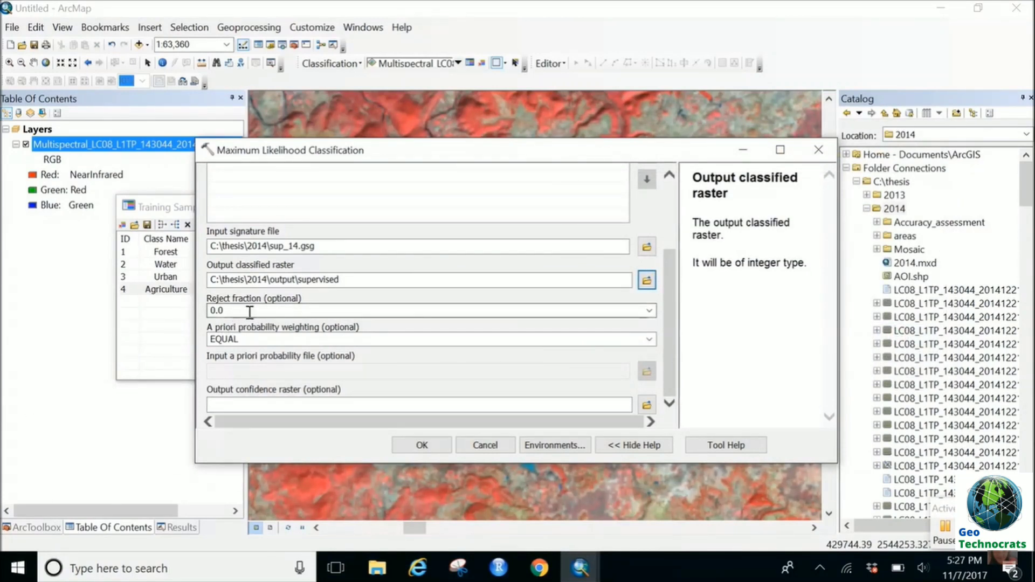
- Run the Maximum Likelihood Classification with a reject fraction of 0.0 and EQUAL a priori weighting
{"action": "left_click", "coordinate": [649, 310]}
{"action": "left_click", "coordinate": [647, 312]}
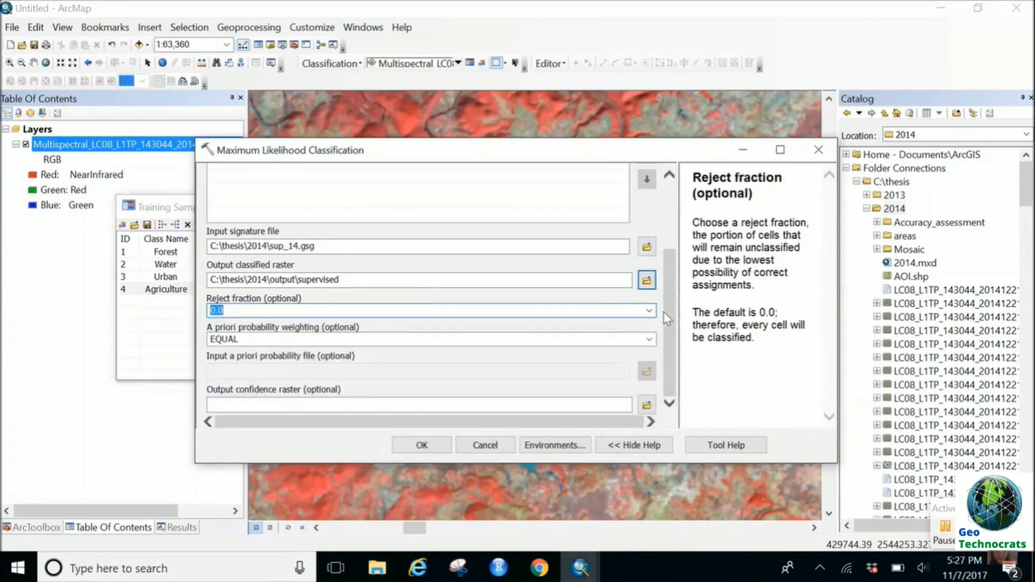
{"action": "left_click", "coordinate": [661, 318]}
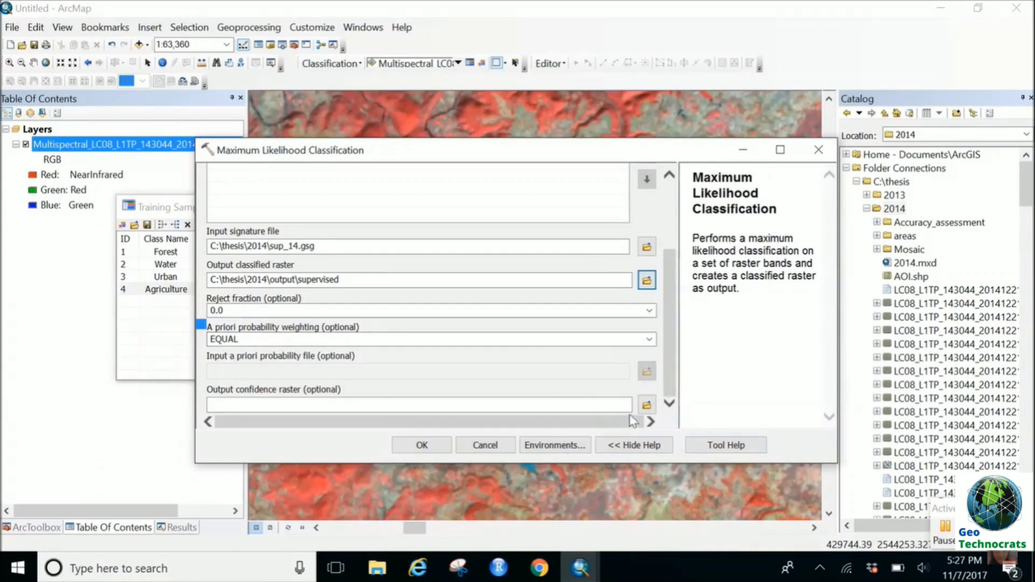
{"action": "left_click", "coordinate": [417, 446]}
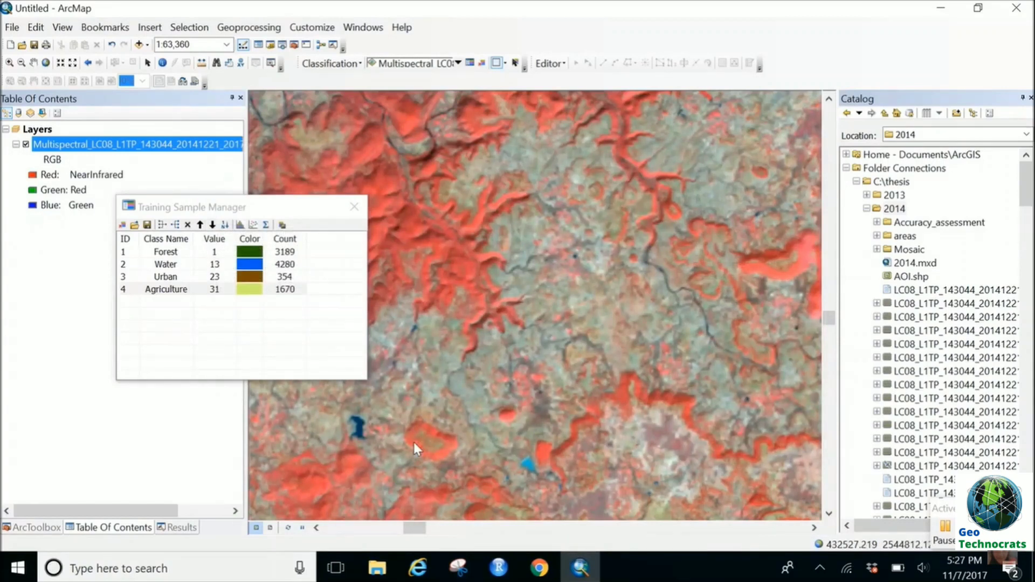
- Check the current session's geoprocessing results for the Maximum Likelihood Classification run and its environment settings
{"action": "left_click", "coordinate": [177, 527]}
{"action": "left_click", "coordinate": [6, 112]}
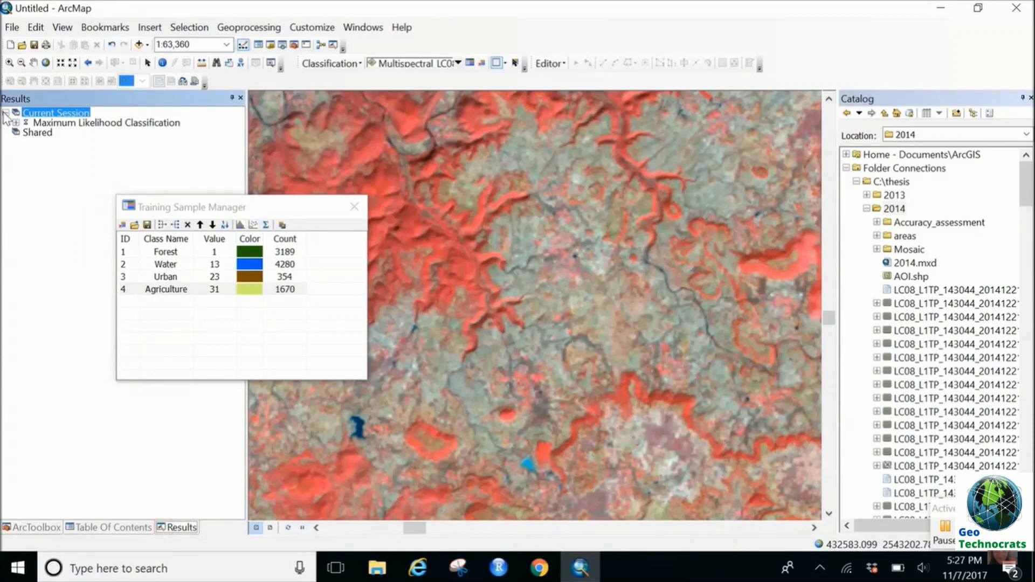
{"action": "left_click", "coordinate": [15, 123]}
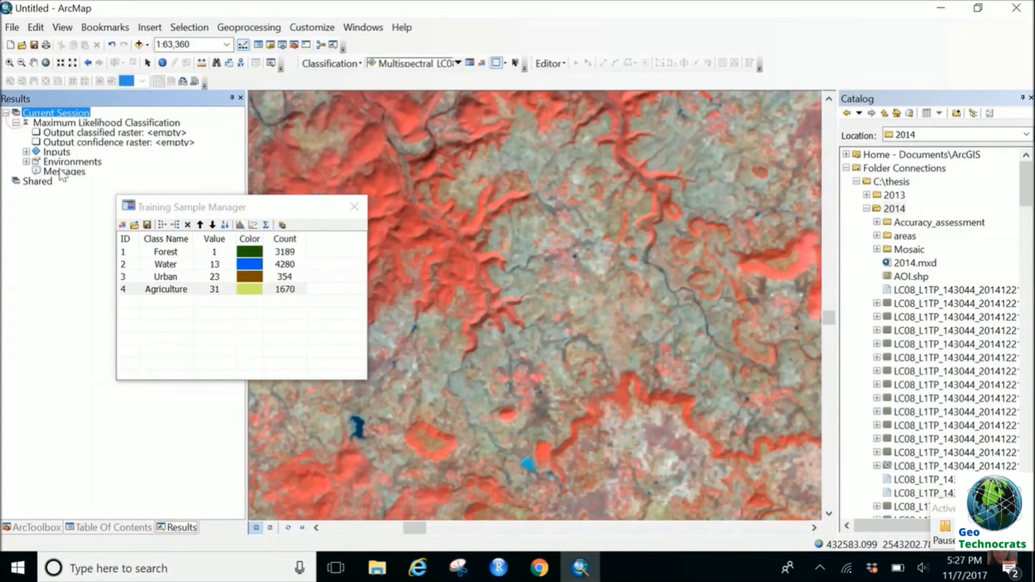
{"action": "left_click", "coordinate": [26, 161]}
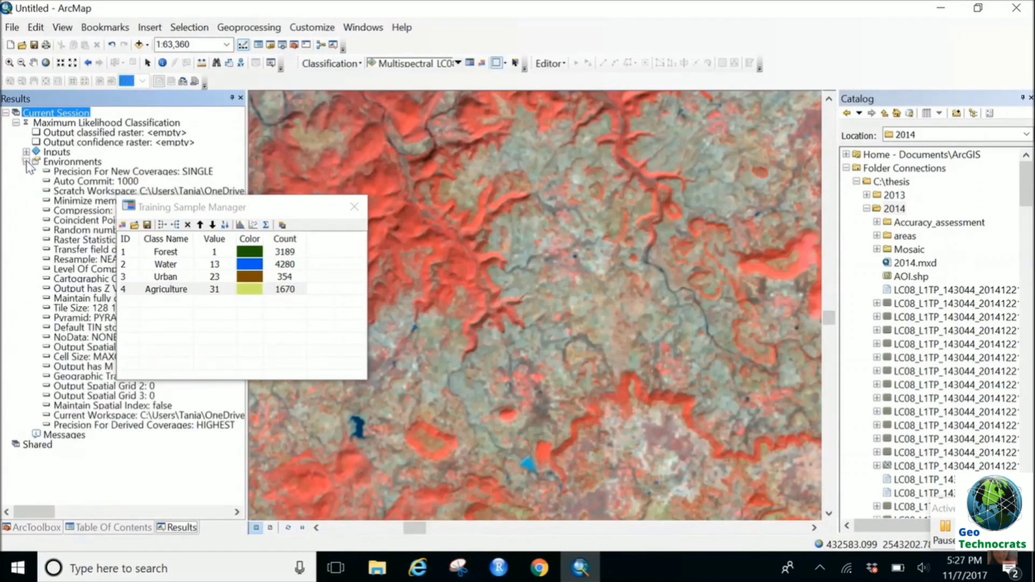
{"action": "left_click", "coordinate": [26, 162]}
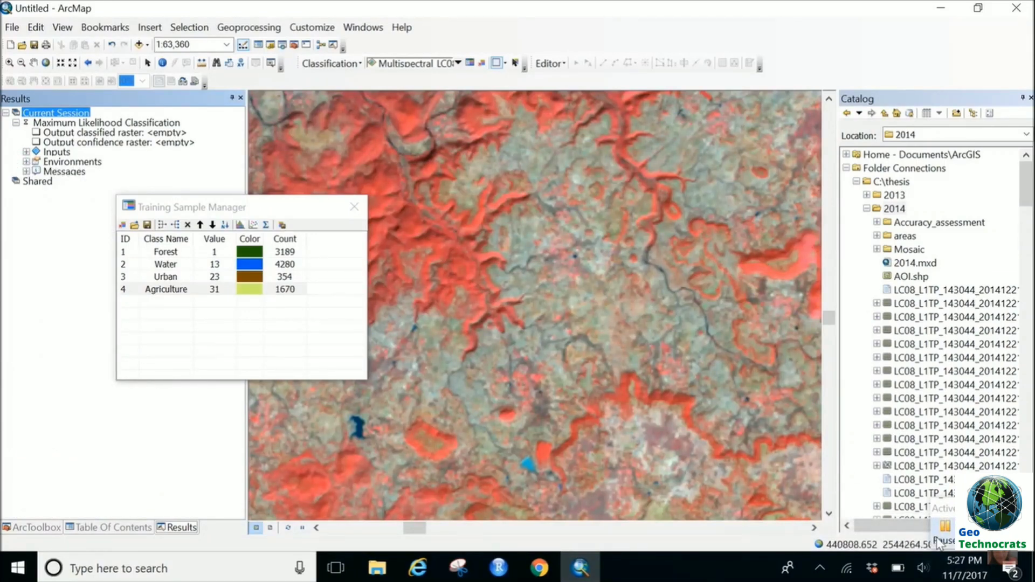
{"action": "left_click", "coordinate": [937, 538]}
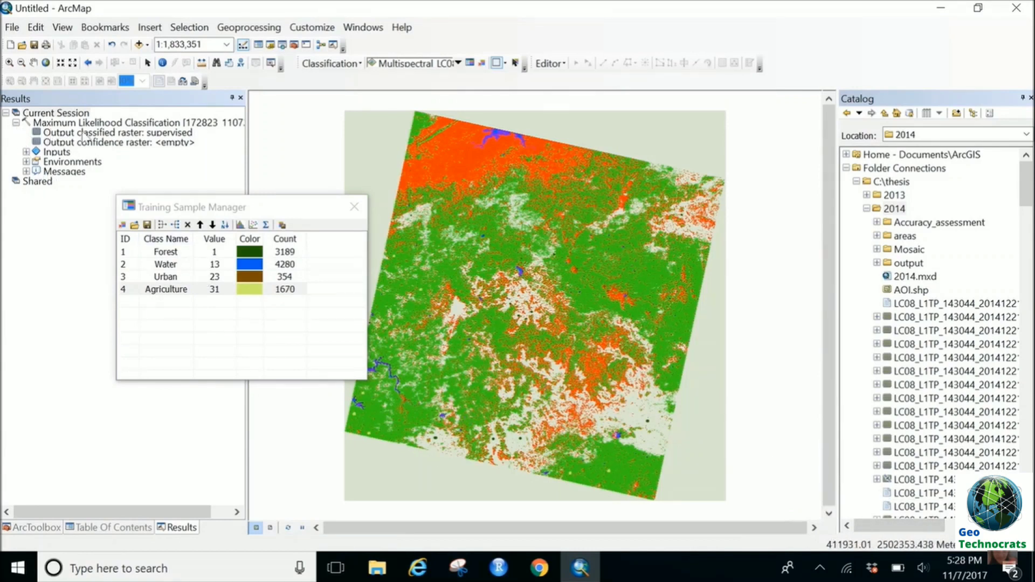
{"action": "left_click", "coordinate": [6, 113]}
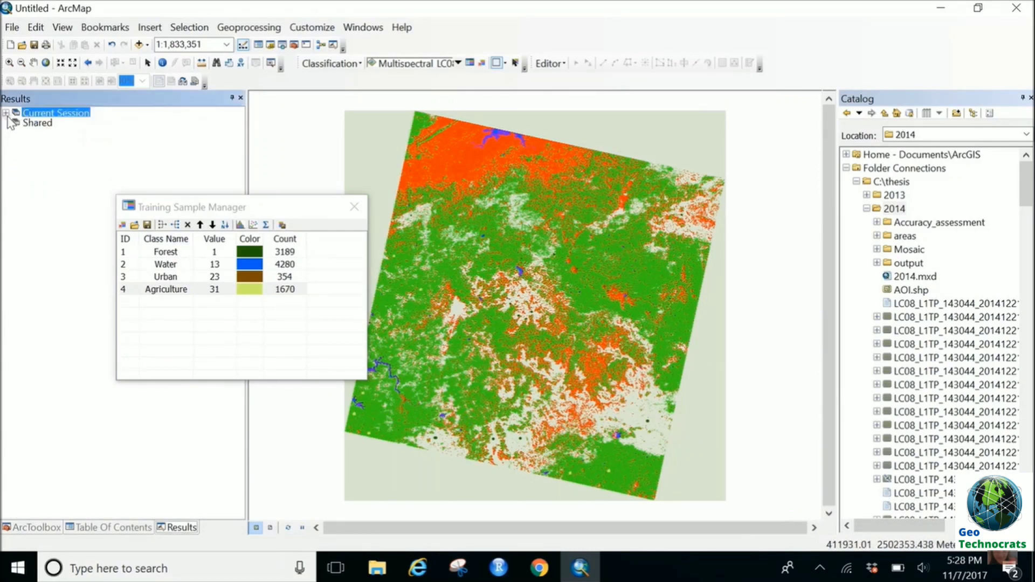
- Show the layer list clear of the Training Sample Manager and give class 1 of the supervised layer the ESRI Green symbol
{"action": "left_click", "coordinate": [103, 530]}
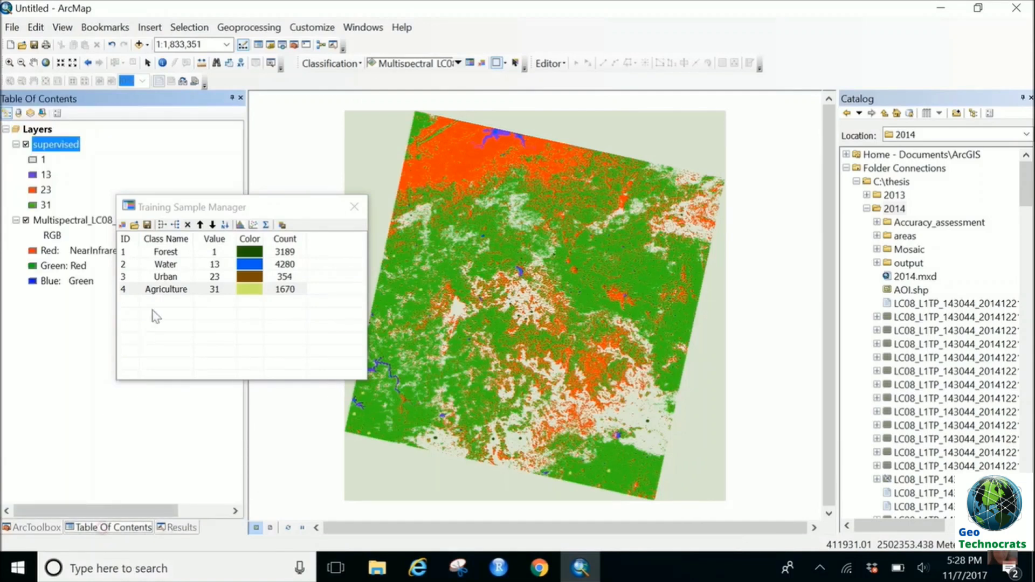
{"action": "left_click_drag", "start_coordinate": [210, 207], "coordinate": [147, 330]}
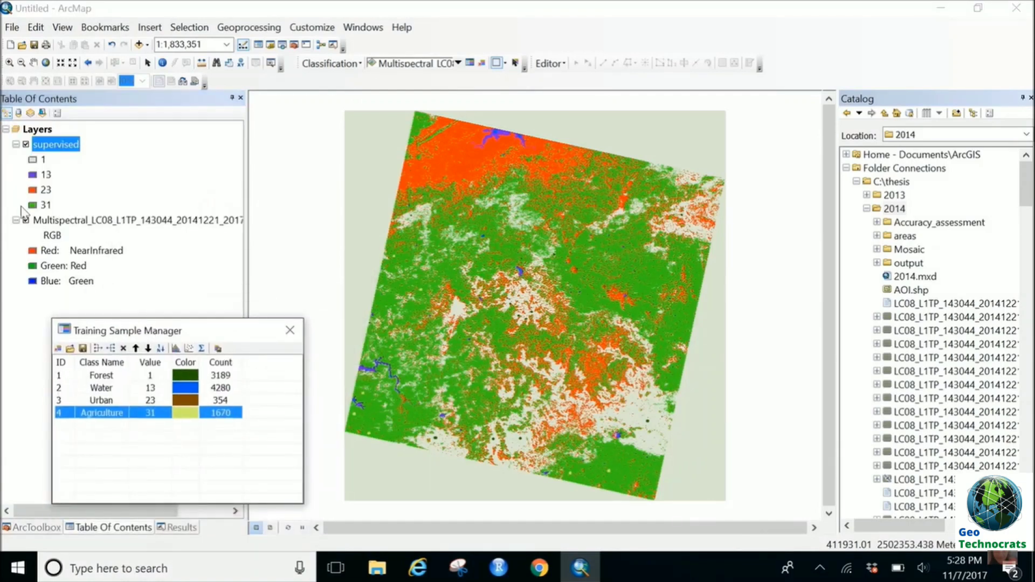
{"action": "left_click", "coordinate": [33, 161]}
{"action": "left_click", "coordinate": [99, 272]}
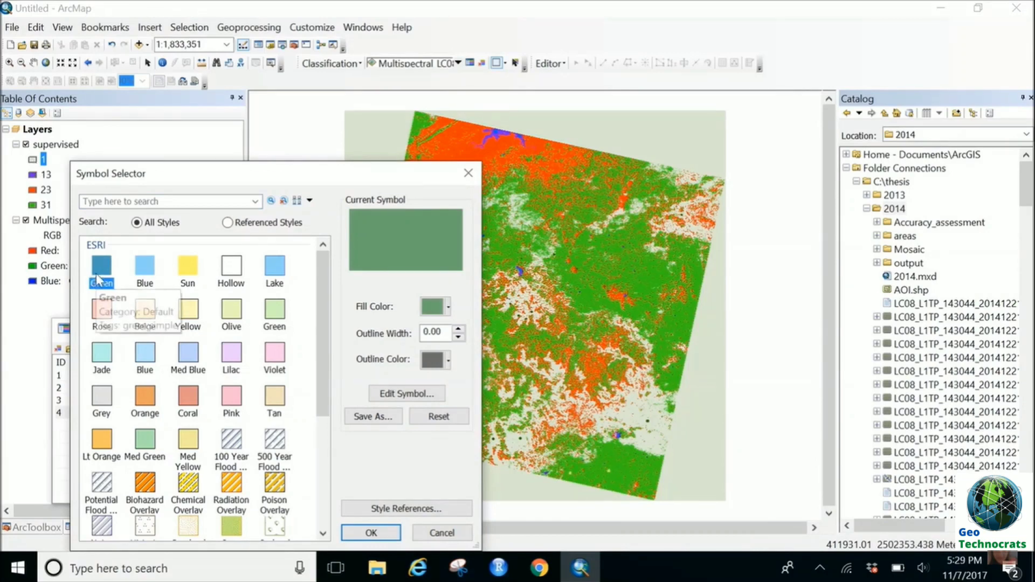
{"action": "left_click", "coordinate": [374, 534]}
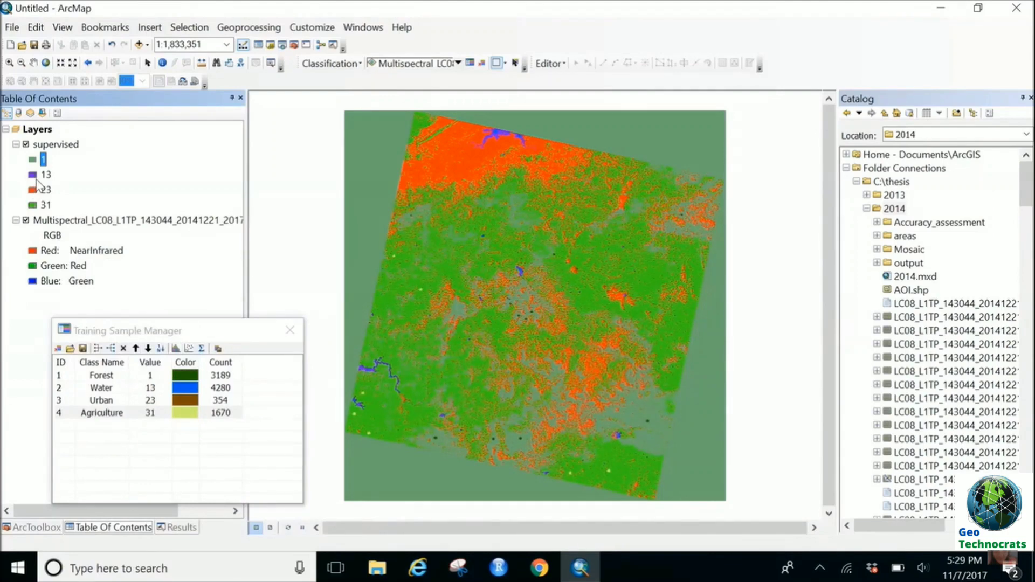
- Give class 13 of the supervised layer the Blue symbol and class 23 the Orange symbol
{"action": "left_click", "coordinate": [33, 174]}
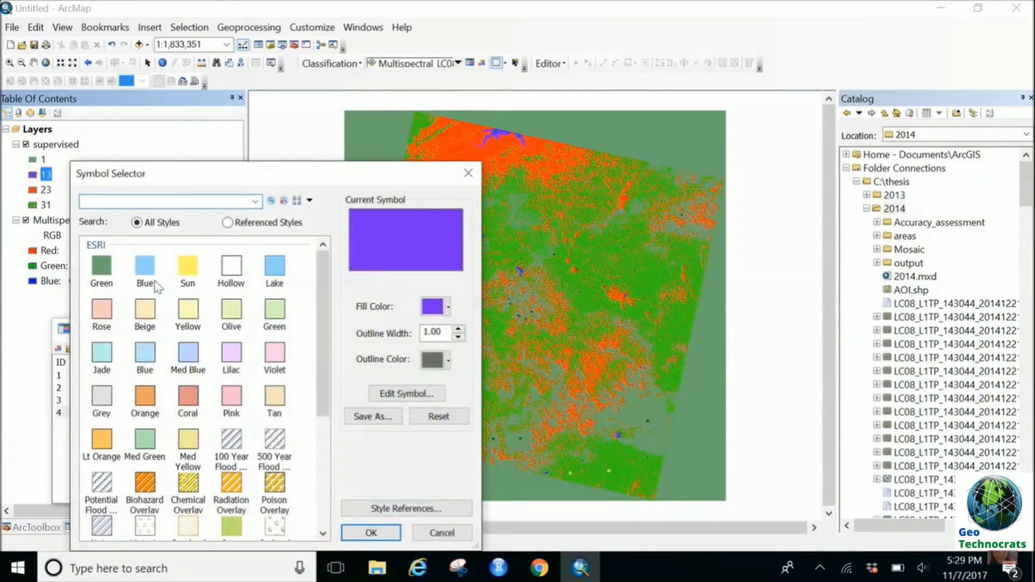
{"action": "left_click", "coordinate": [154, 279]}
{"action": "left_click", "coordinate": [372, 532]}
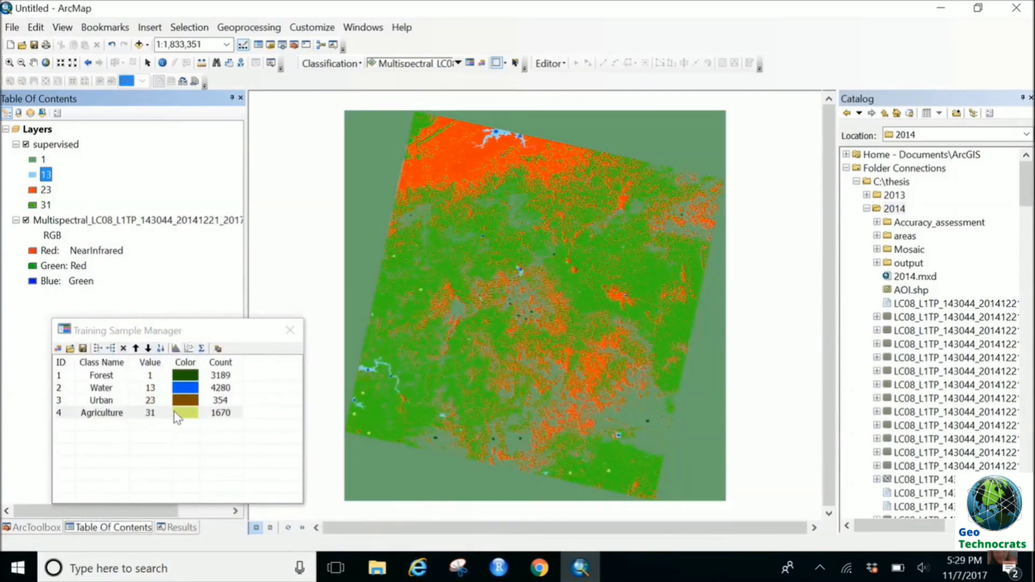
{"action": "left_click", "coordinate": [32, 190]}
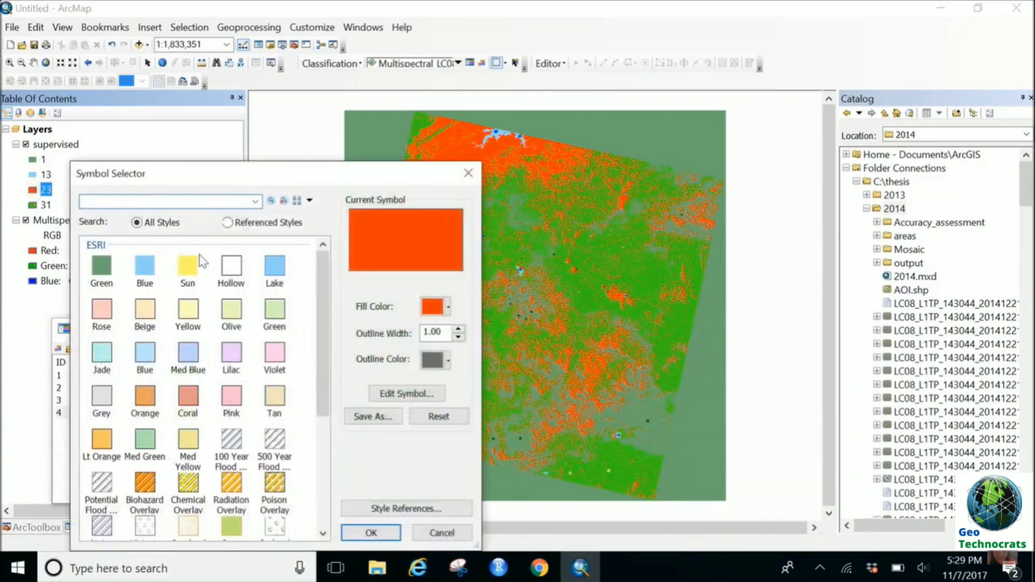
{"action": "left_click", "coordinate": [154, 401]}
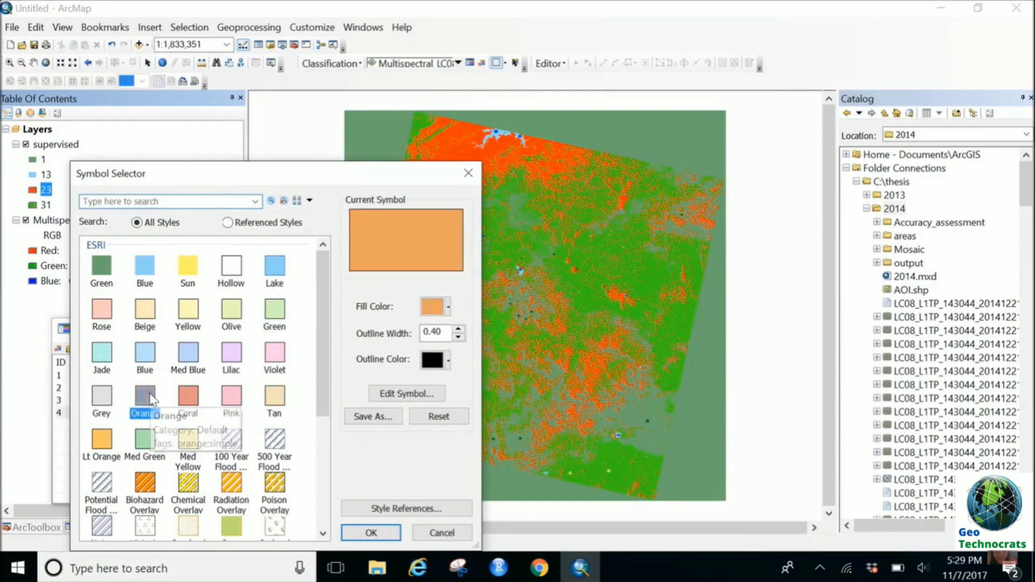
{"action": "left_click", "coordinate": [379, 536]}
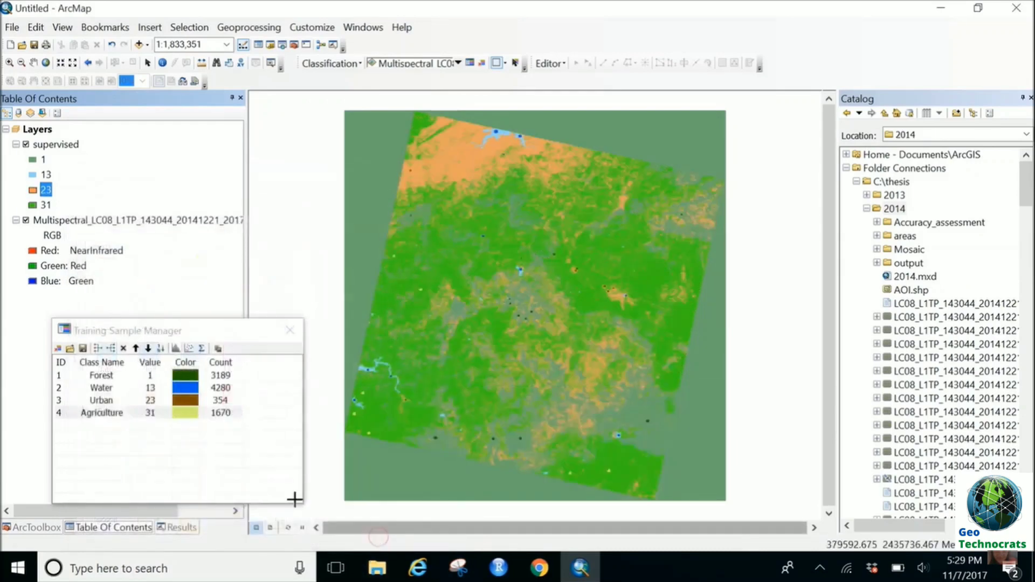
- Give class 31 of the supervised layer the Olive symbol and close the Training Sample Manager
{"action": "left_click", "coordinate": [32, 205]}
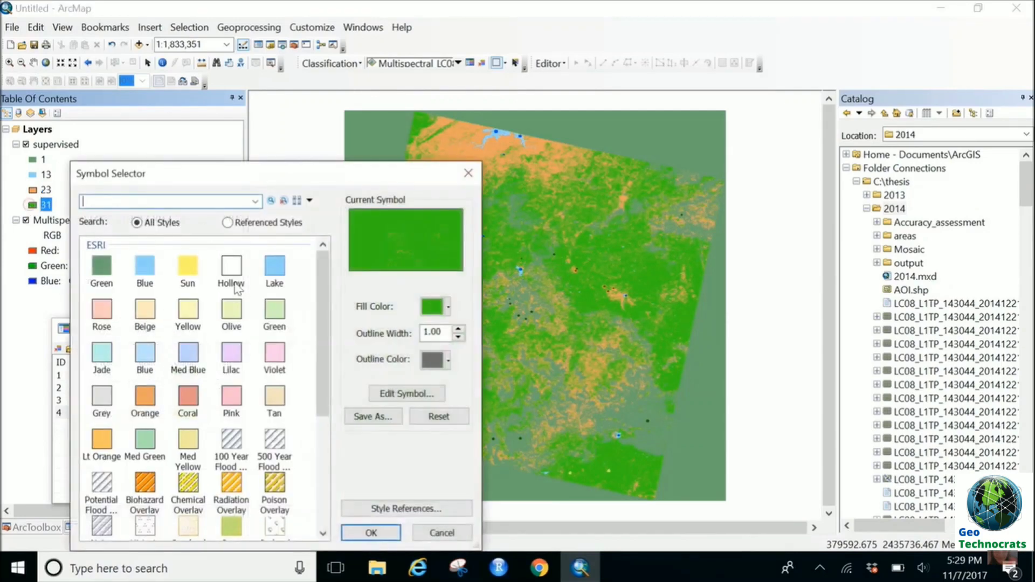
{"action": "left_click", "coordinate": [231, 309]}
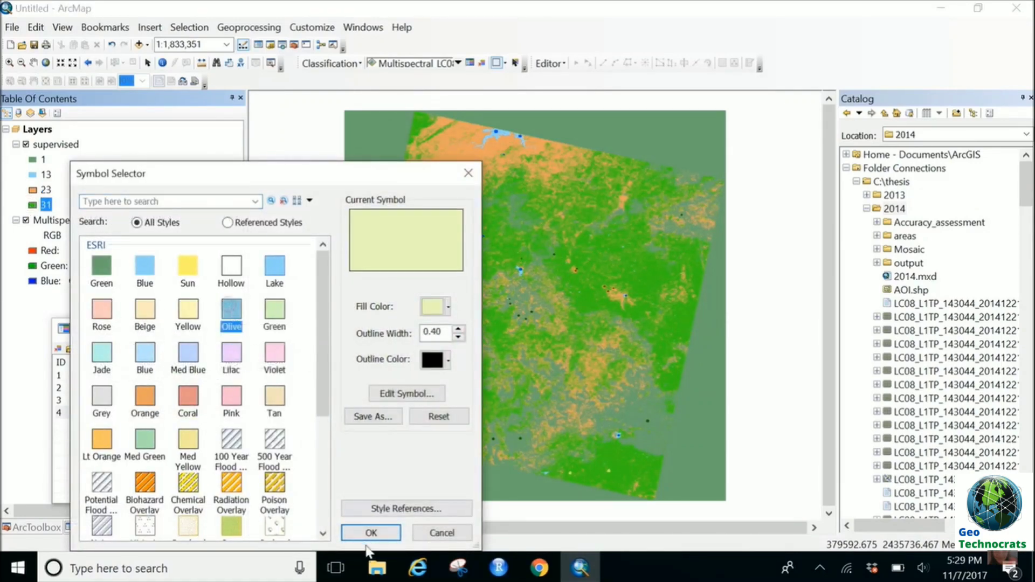
{"action": "left_click", "coordinate": [369, 534]}
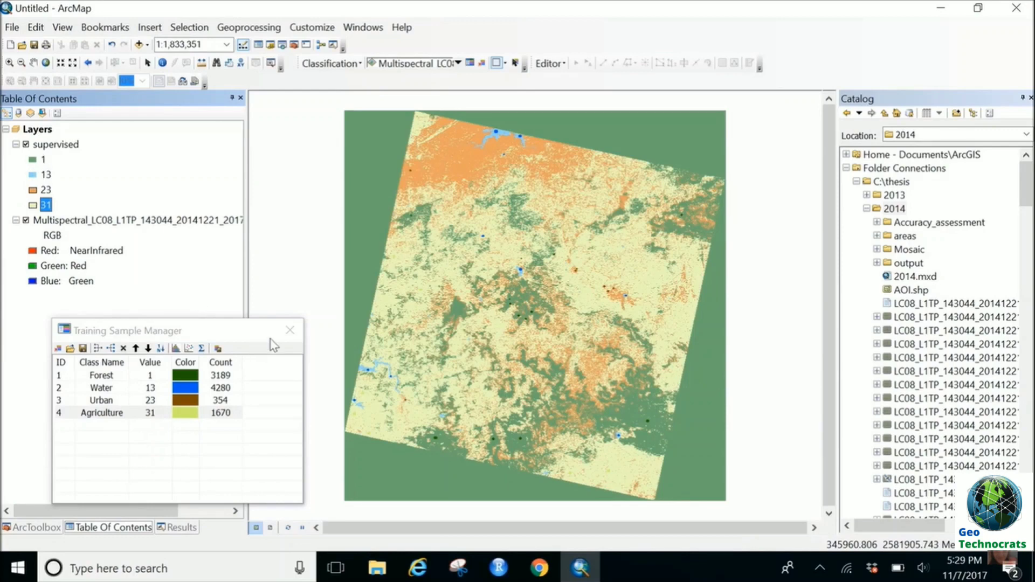
{"action": "left_click", "coordinate": [290, 330]}
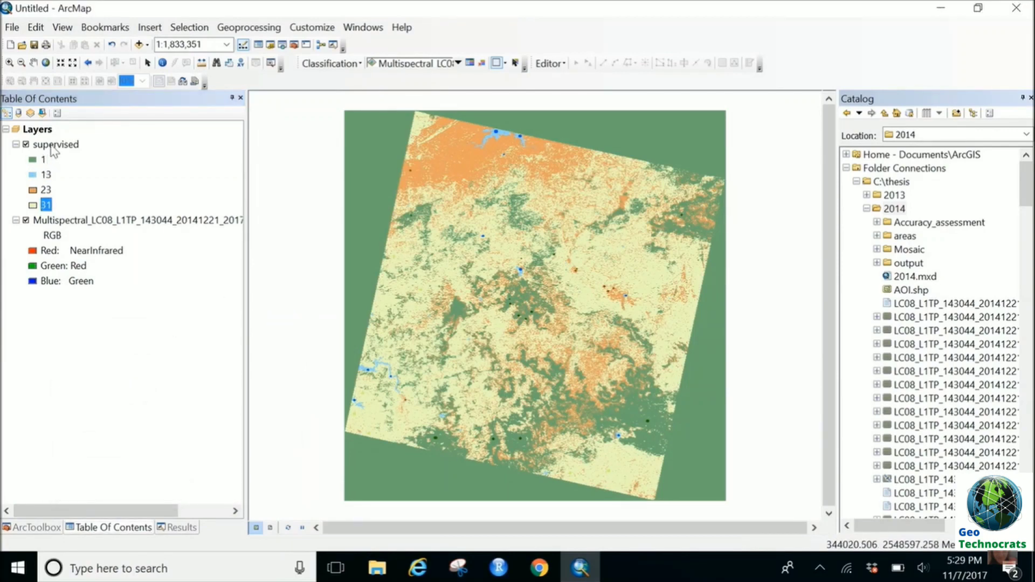
- In the supervised layer's unique-value symbology, label value 1 as Forest and value 13 as Water
{"action": "right_click", "coordinate": [53, 150]}
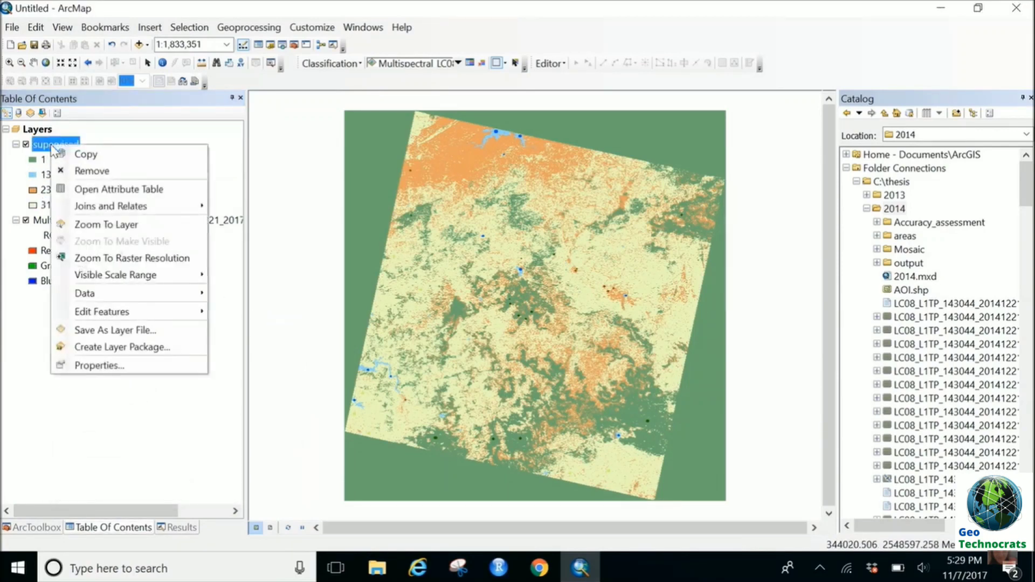
{"action": "left_click", "coordinate": [84, 364]}
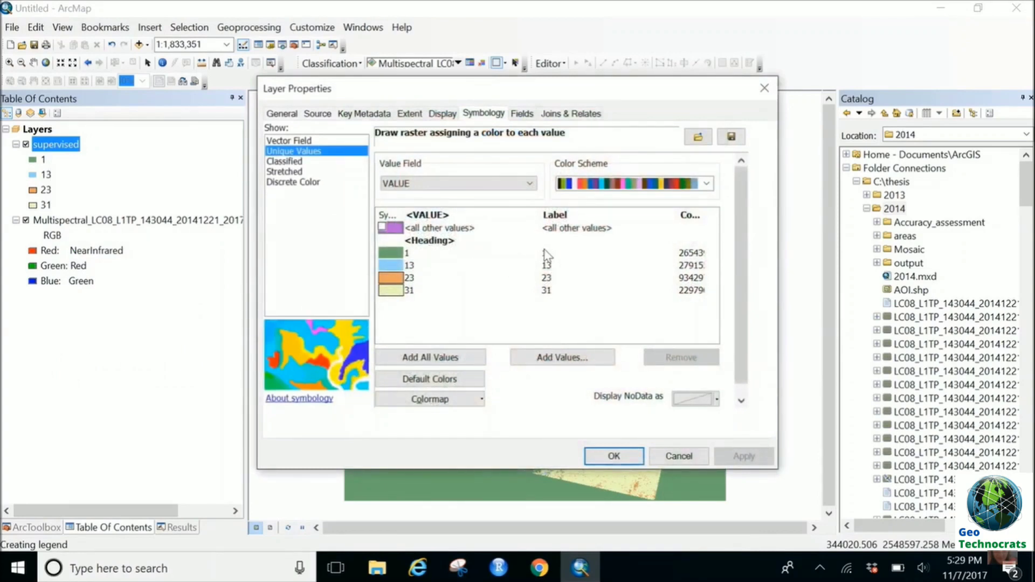
{"action": "left_click", "coordinate": [530, 184]}
{"action": "left_click", "coordinate": [488, 206]}
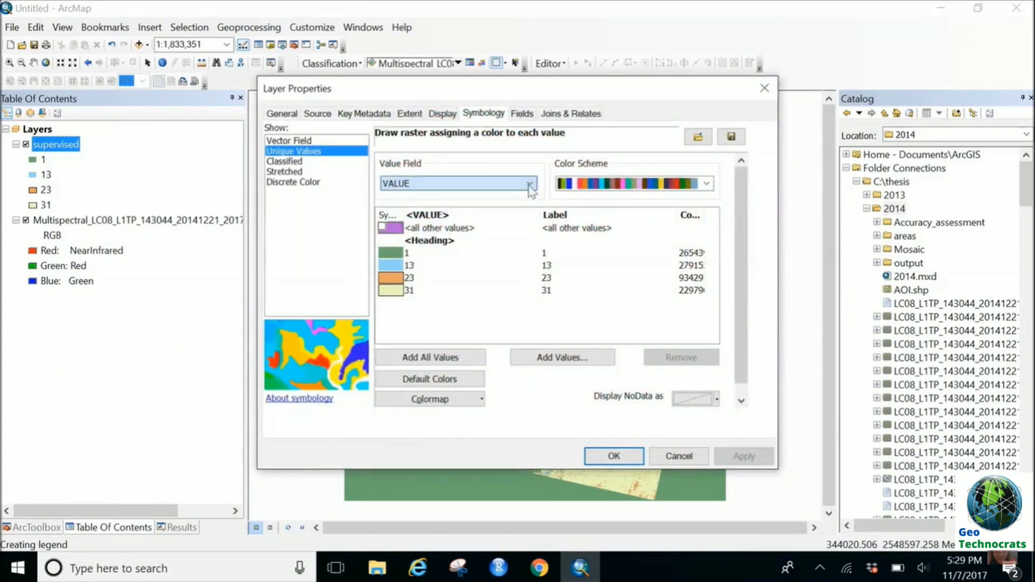
{"action": "left_click", "coordinate": [555, 252]}
{"action": "left_click", "coordinate": [561, 252]}
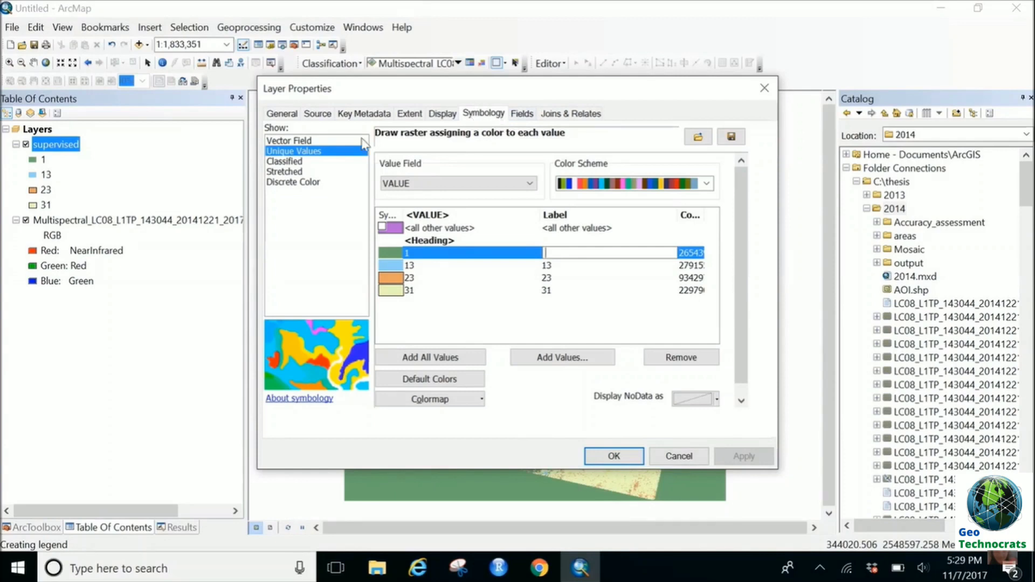
{"action": "left_click", "coordinate": [574, 267]}
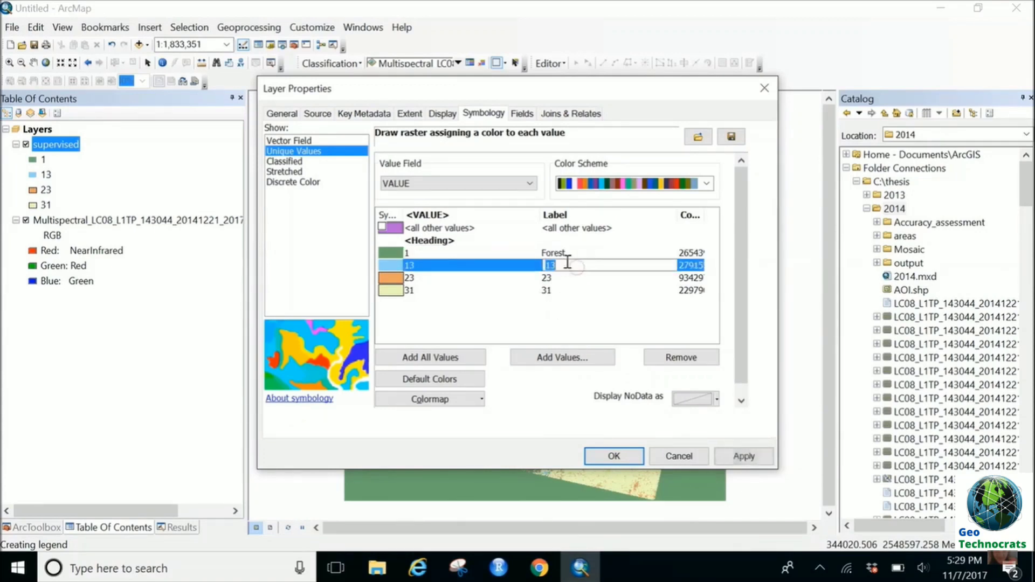
{"action": "type", "text": "Water"}
- Label value 23 as Urban and value 31 as Agriculture, and apply the supervised layer's symbology
{"action": "left_click", "coordinate": [554, 276]}
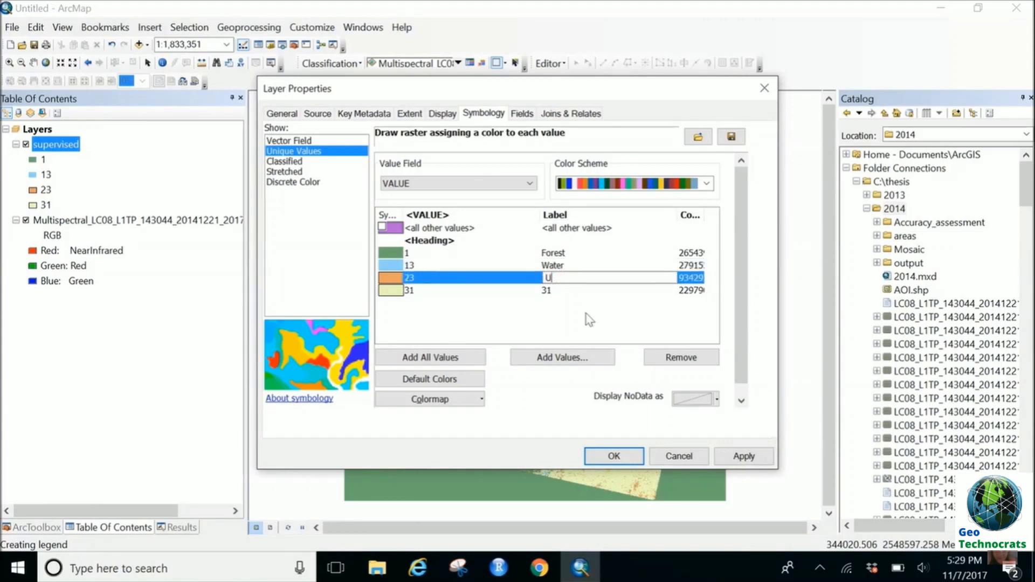
{"action": "type", "text": "Urban"}
{"action": "left_click", "coordinate": [569, 290]}
{"action": "key", "text": "BackSpace"}
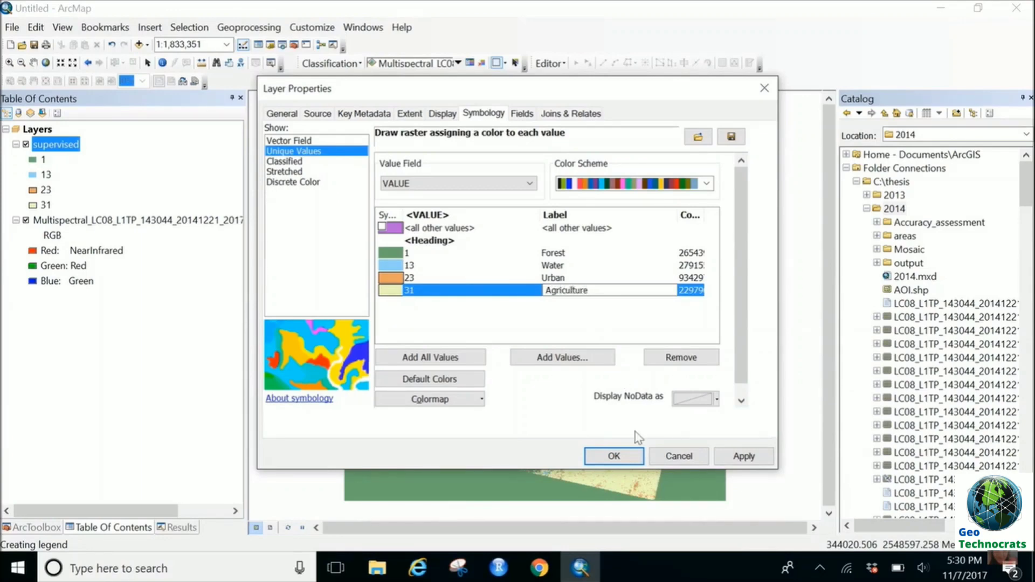
{"action": "left_click", "coordinate": [742, 457]}
{"action": "left_click", "coordinate": [628, 458]}
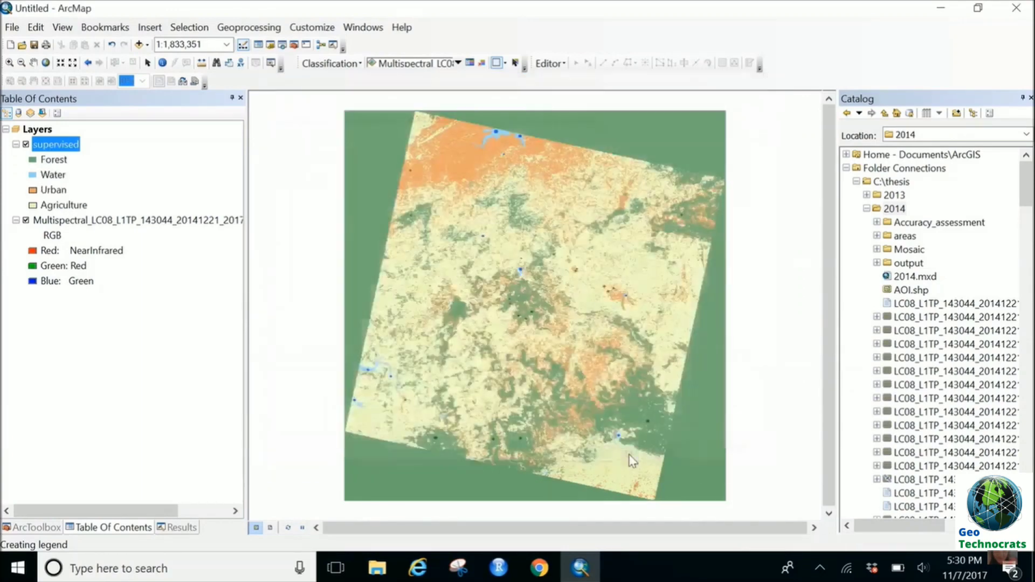